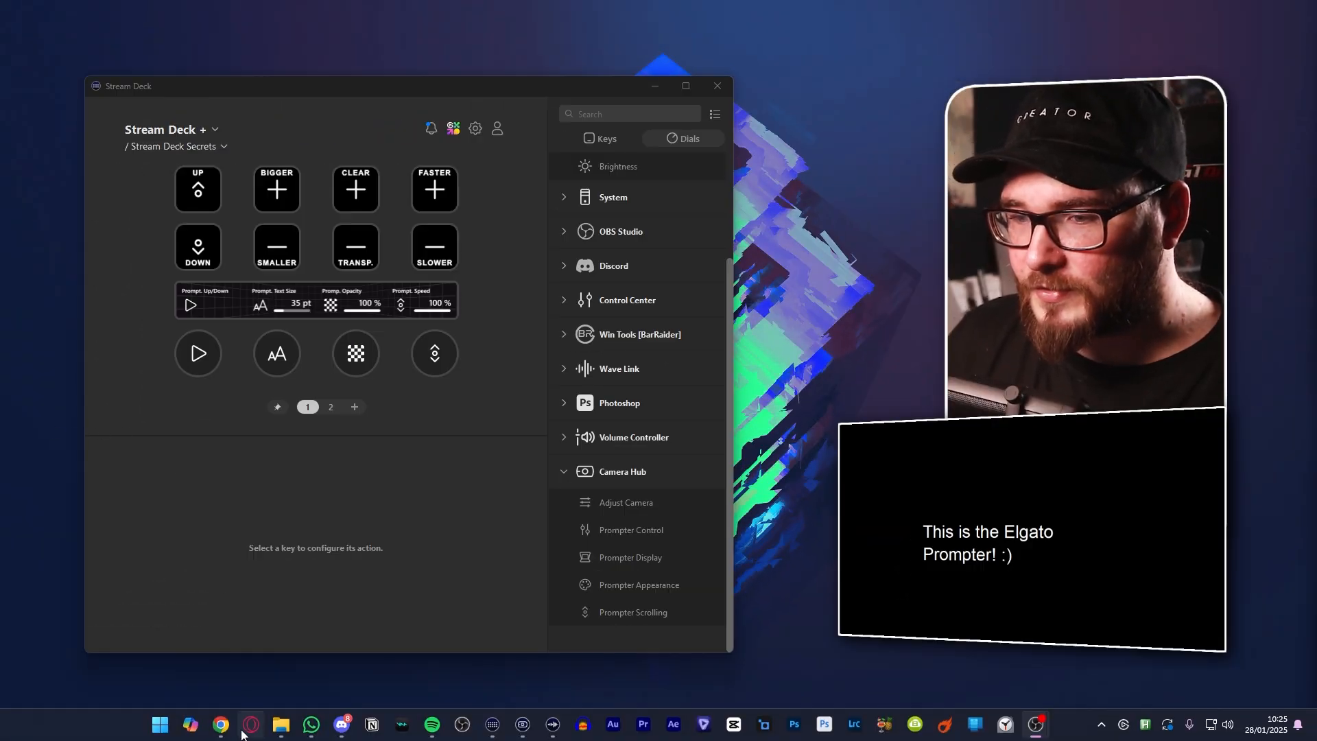
Switch to the Chrome browser and examine the Camera Hub download for Windows on Elgato's downloads page
{"action": "left_click", "coordinate": [220, 724]}
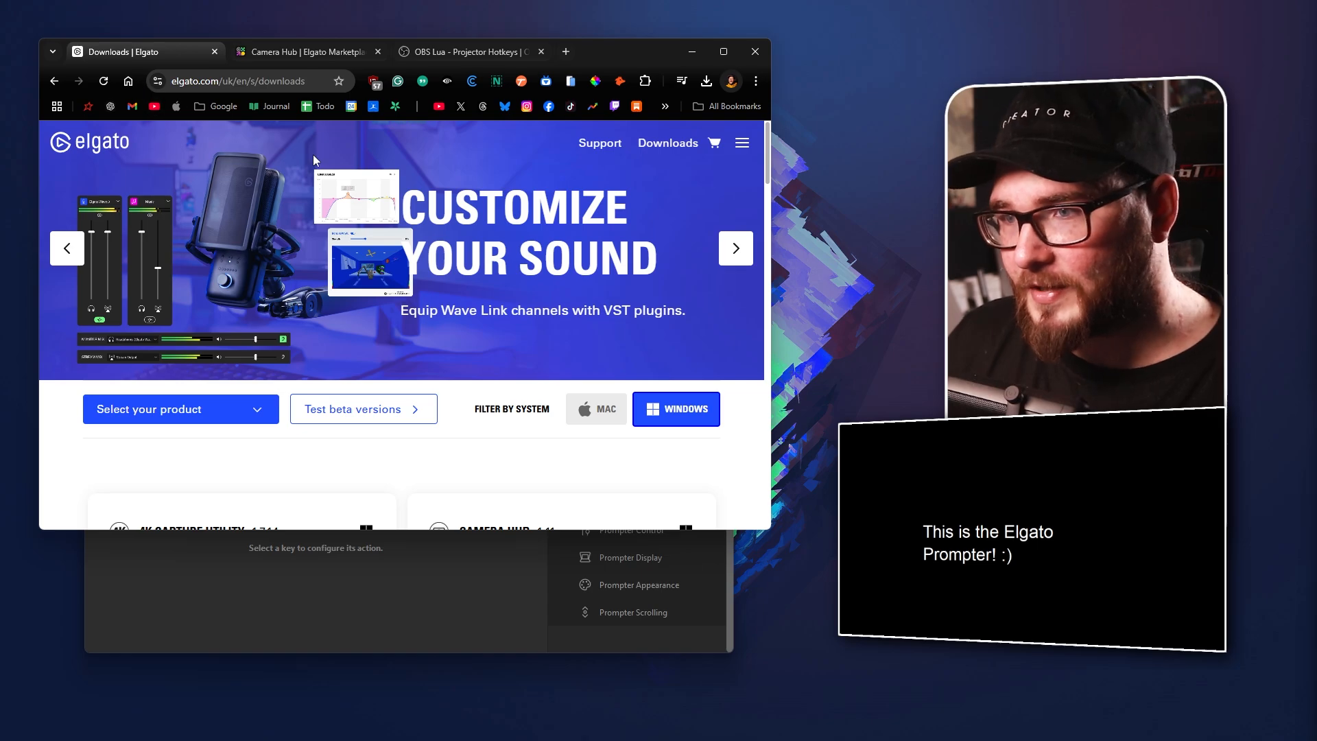
{"action": "scroll", "coordinate": [540, 261], "scroll_direction": "down", "scroll_amount": 4}
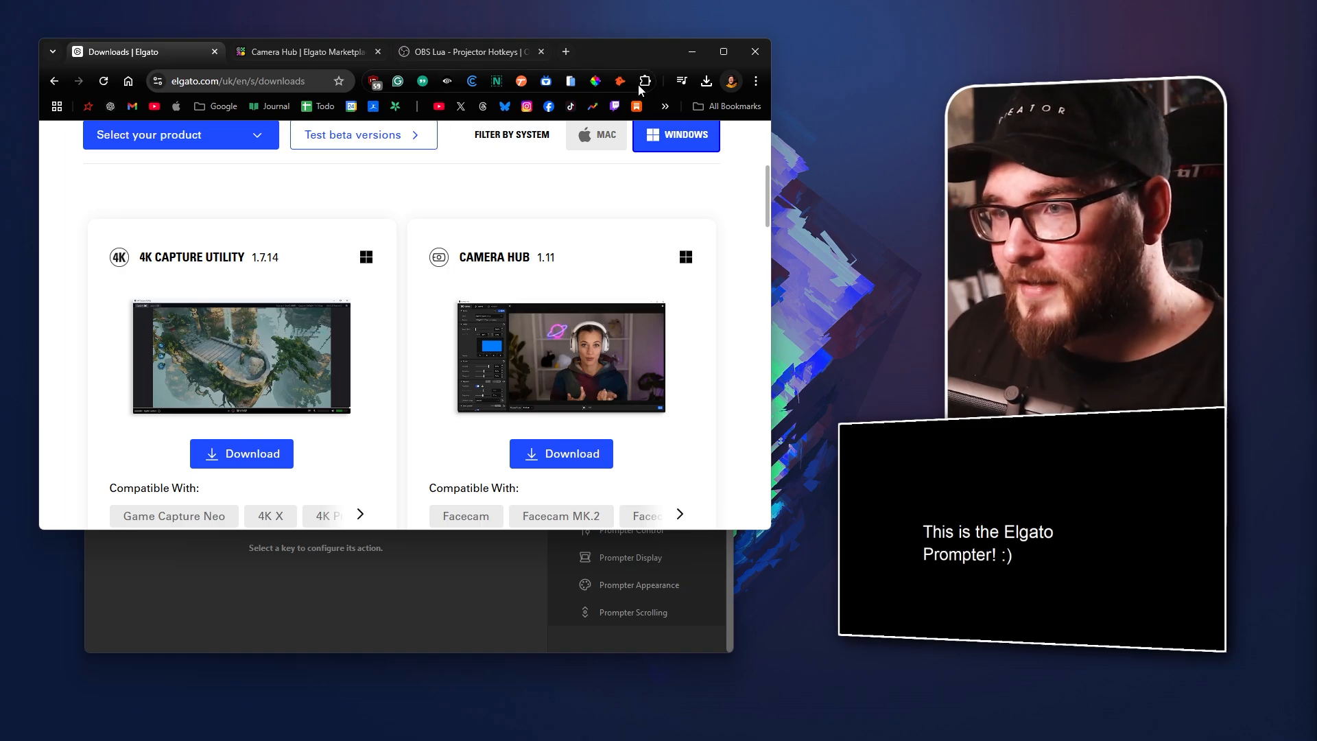
{"action": "left_click", "coordinate": [701, 59]}
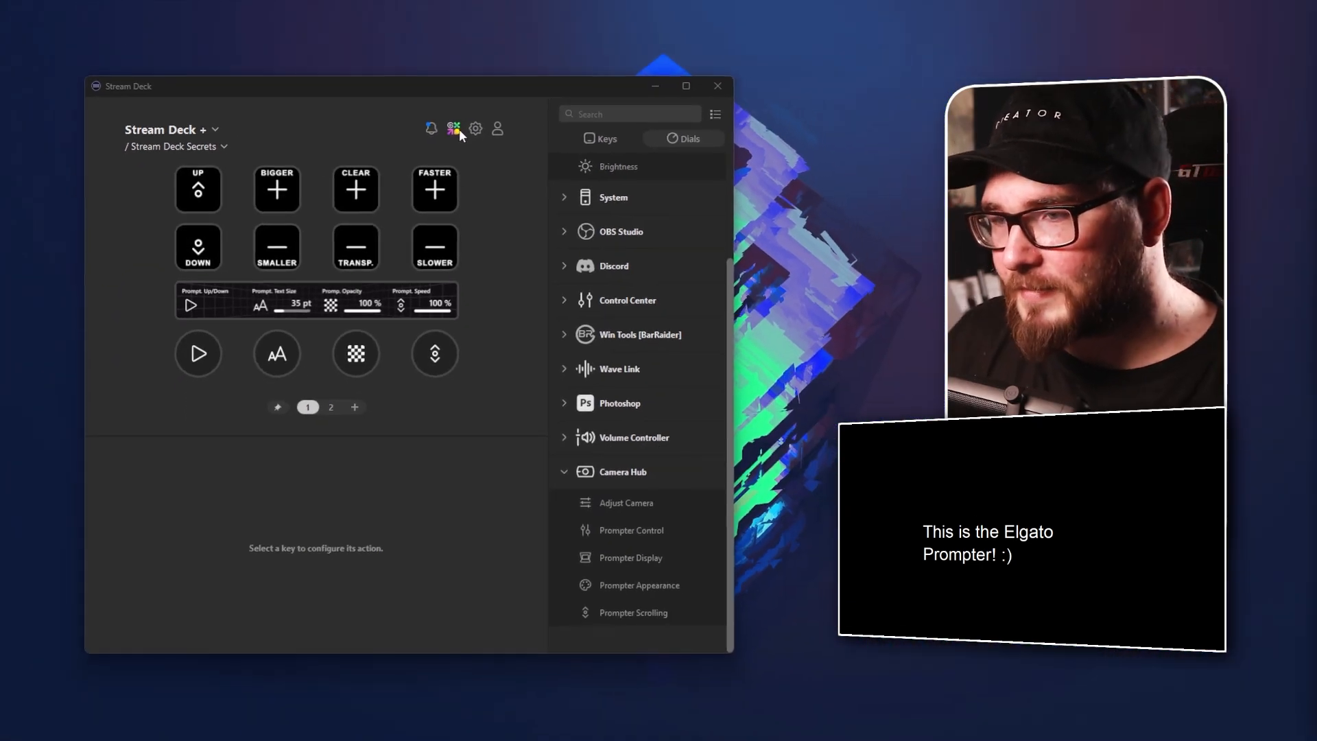
Examine the Camera Hub plugin page in the Elgato Marketplace and return to the Stream Deck window
{"action": "left_click", "coordinate": [459, 130]}
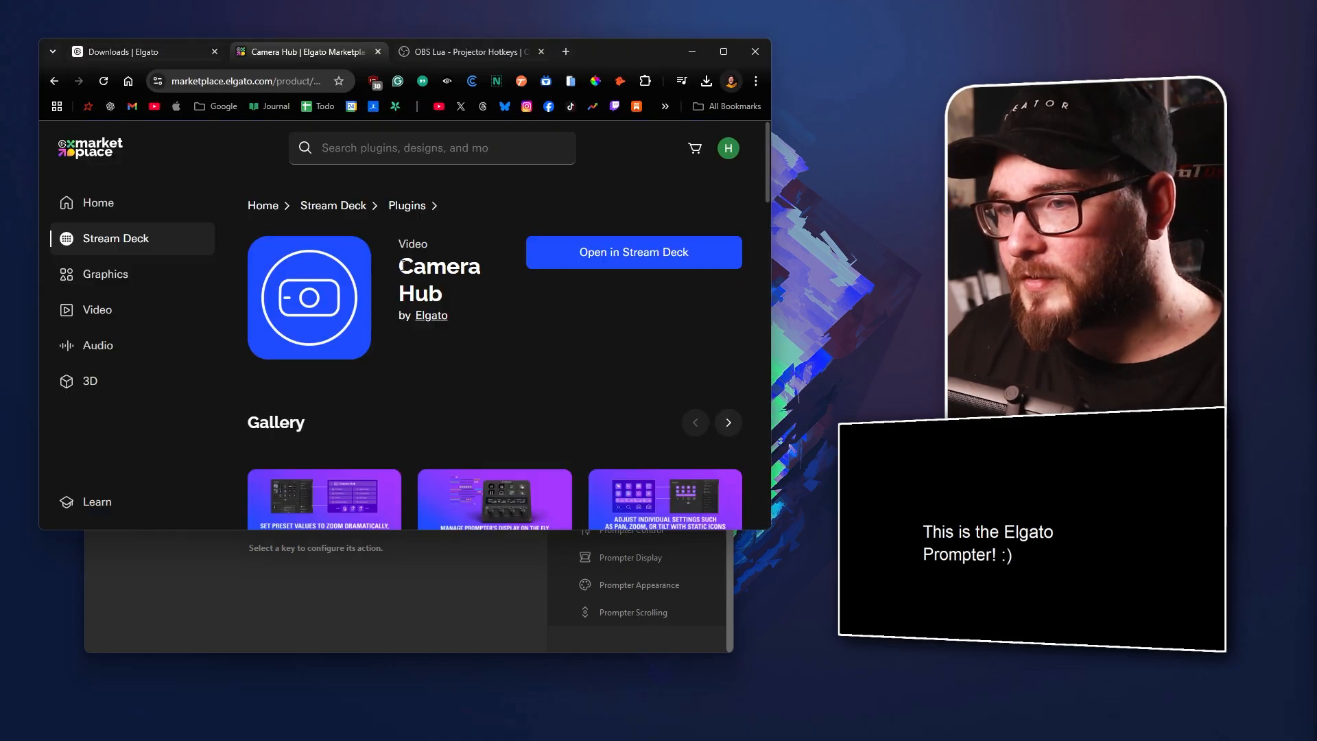
{"action": "left_click_drag", "start_coordinate": [396, 270], "coordinate": [449, 301]}
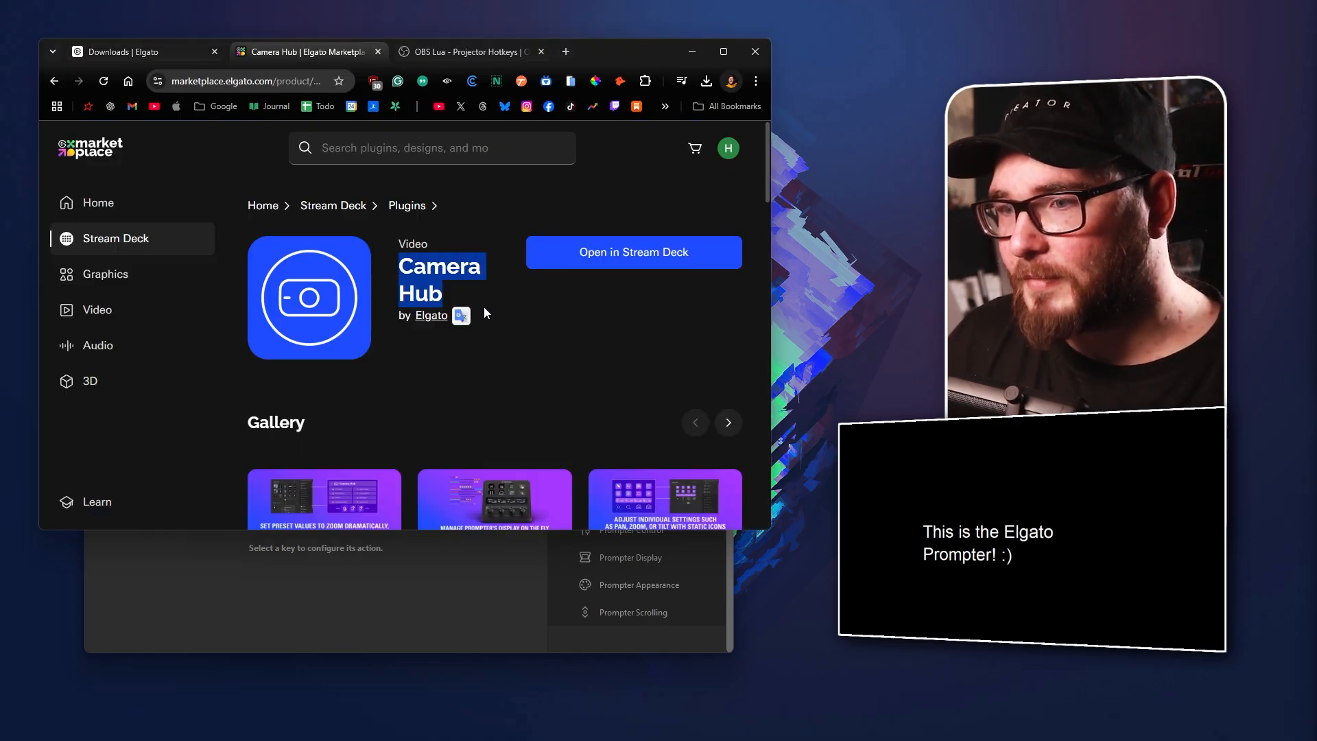
{"action": "scroll", "coordinate": [555, 310], "scroll_direction": "down", "scroll_amount": 2}
{"action": "left_click", "coordinate": [517, 585]}
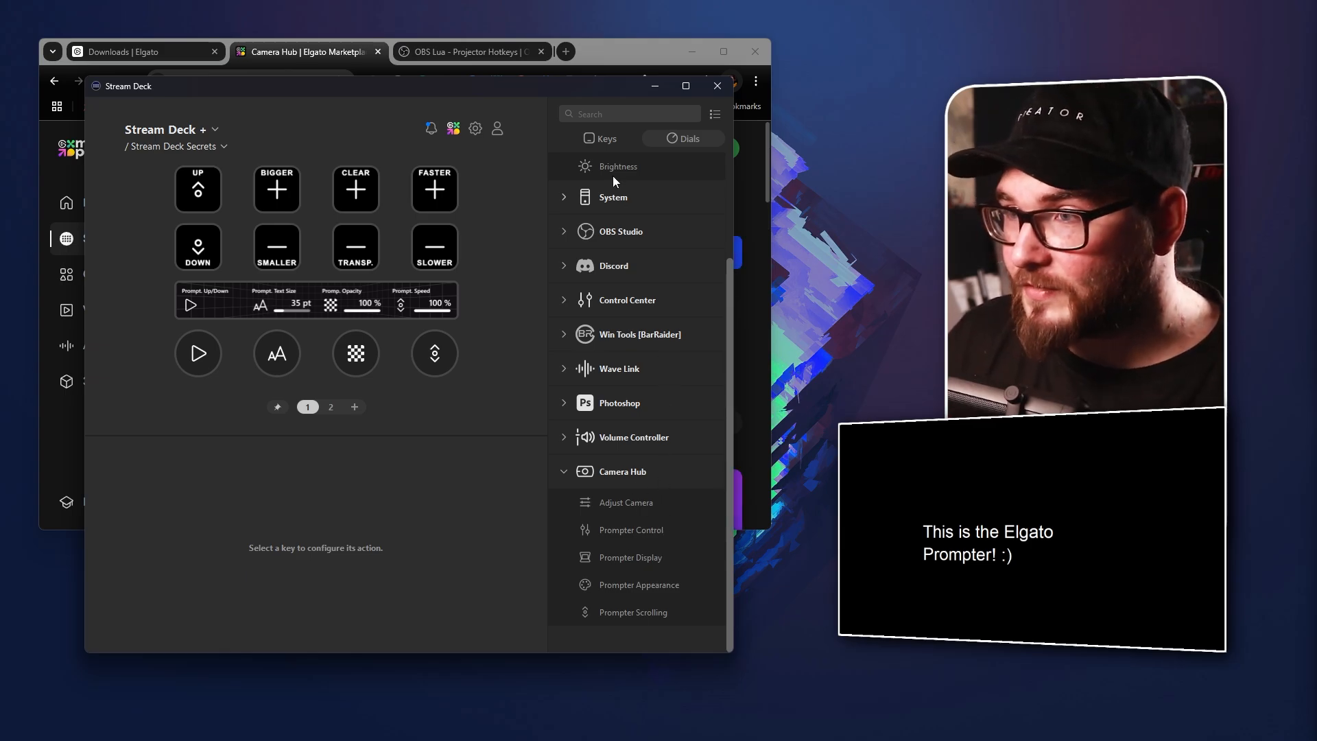
Switch to the browser and read the OBS Lua Projector Hotkeys script page on the OBS forum
{"action": "left_click", "coordinate": [615, 49]}
{"action": "left_click", "coordinate": [494, 55]}
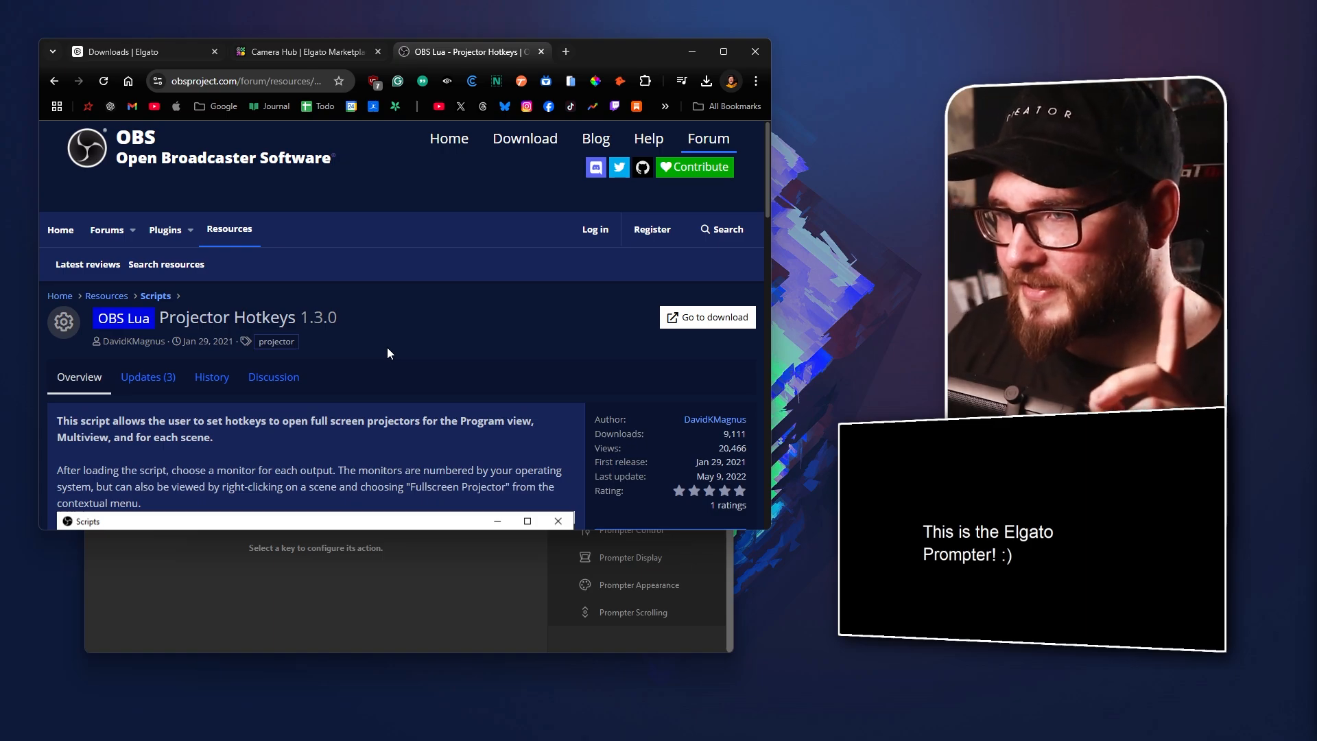
{"action": "scroll", "coordinate": [293, 265], "scroll_direction": "down", "scroll_amount": 1}
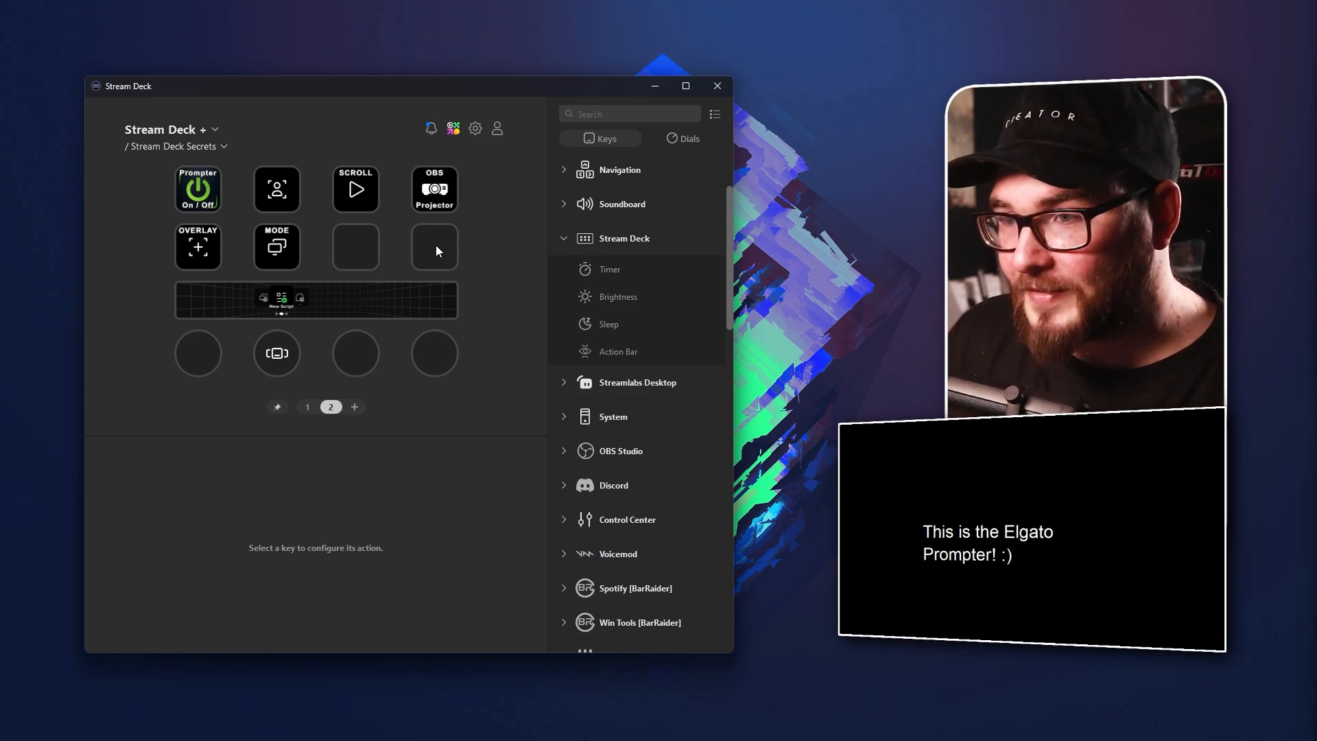
Assign the Camera Hub Prompter Control action to the third key of the second row on page 2
{"action": "left_click", "coordinate": [413, 247]}
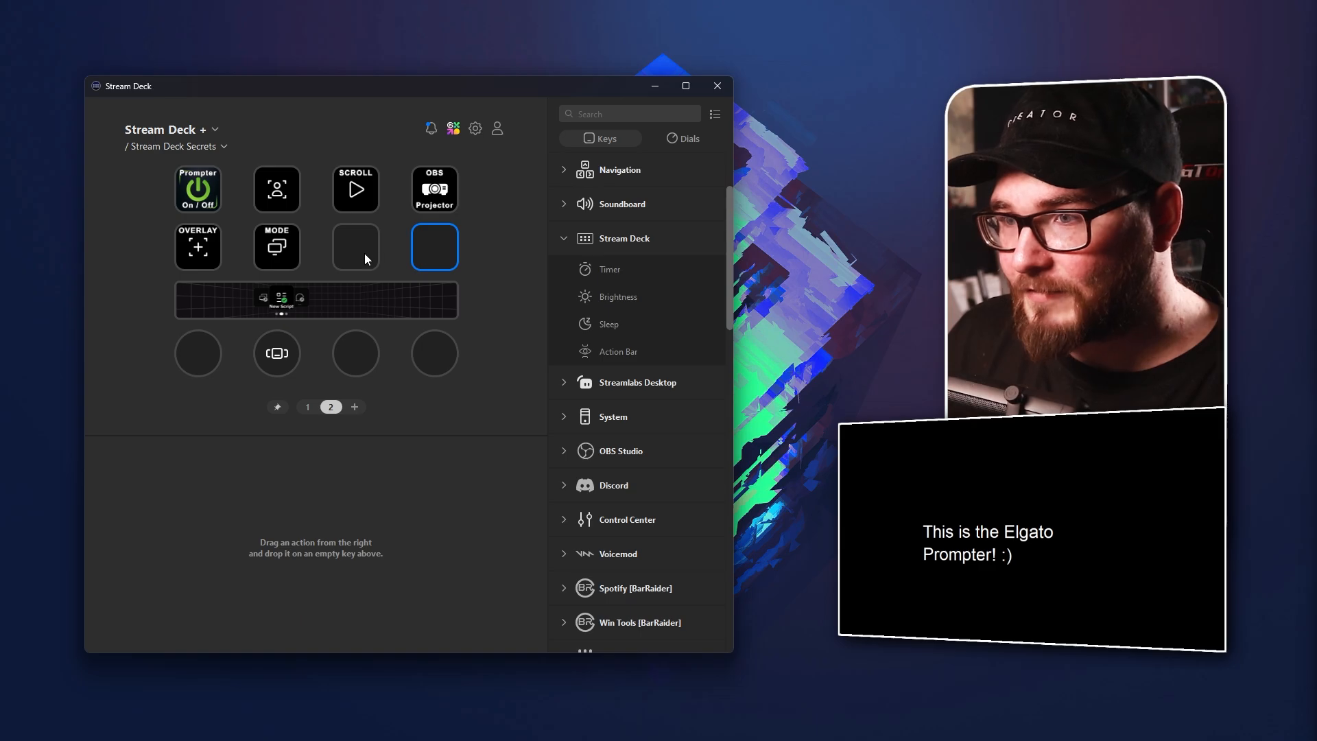
{"action": "left_click", "coordinate": [564, 239]}
{"action": "scroll", "coordinate": [622, 241], "scroll_direction": "down", "scroll_amount": 15}
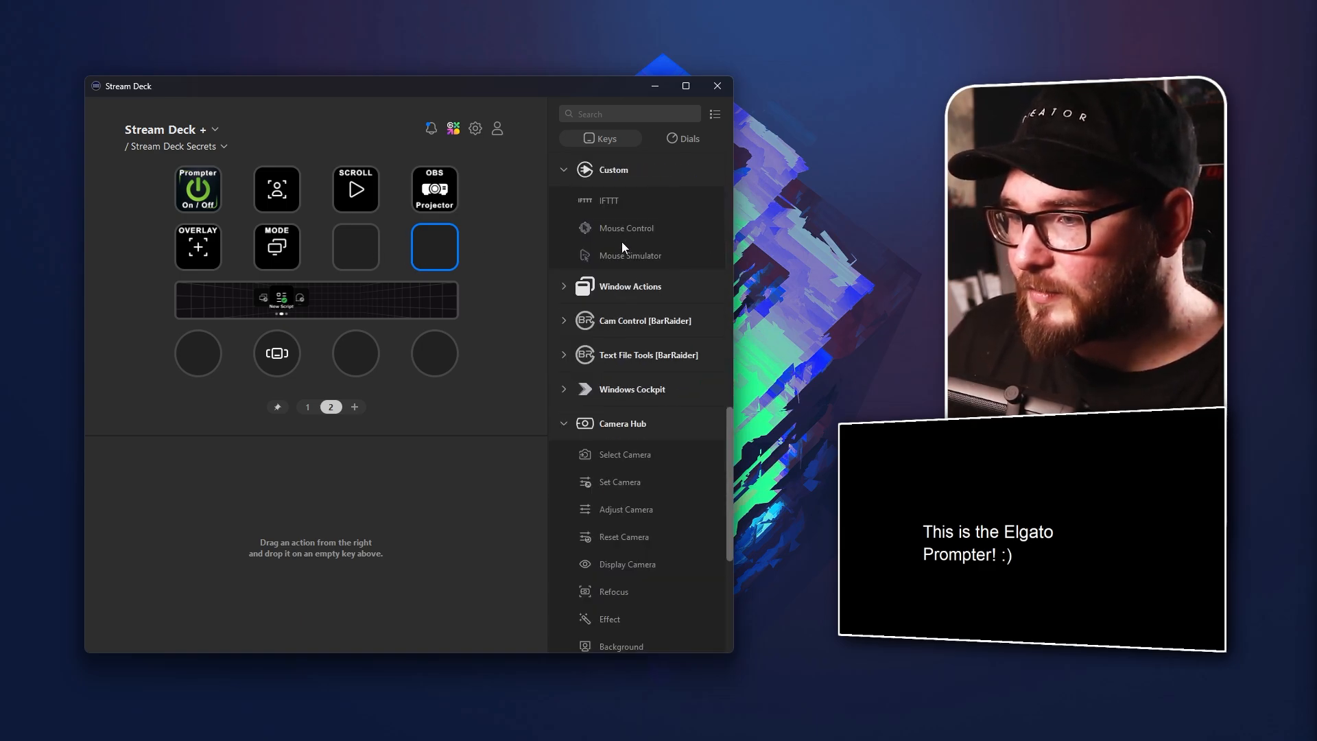
{"action": "scroll", "coordinate": [622, 249], "scroll_direction": "up", "scroll_amount": 2}
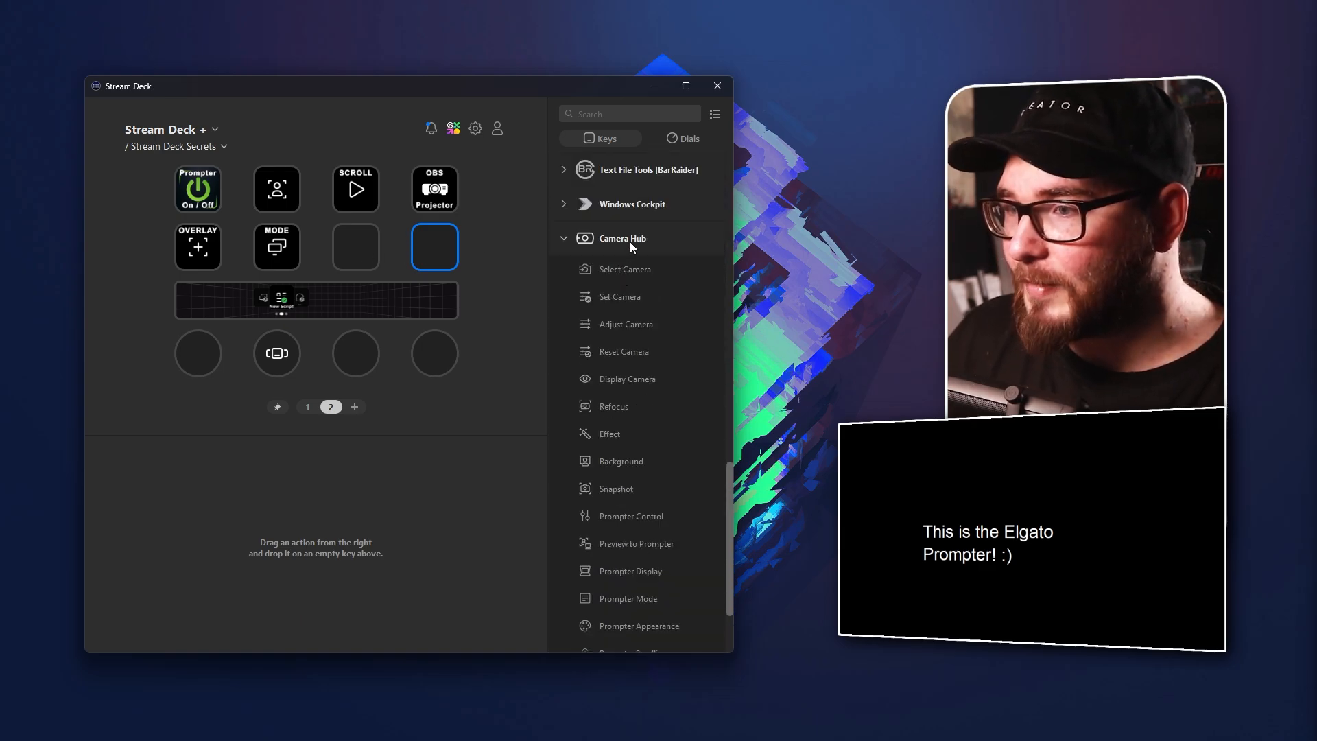
{"action": "scroll", "coordinate": [640, 299], "scroll_direction": "down", "scroll_amount": 3}
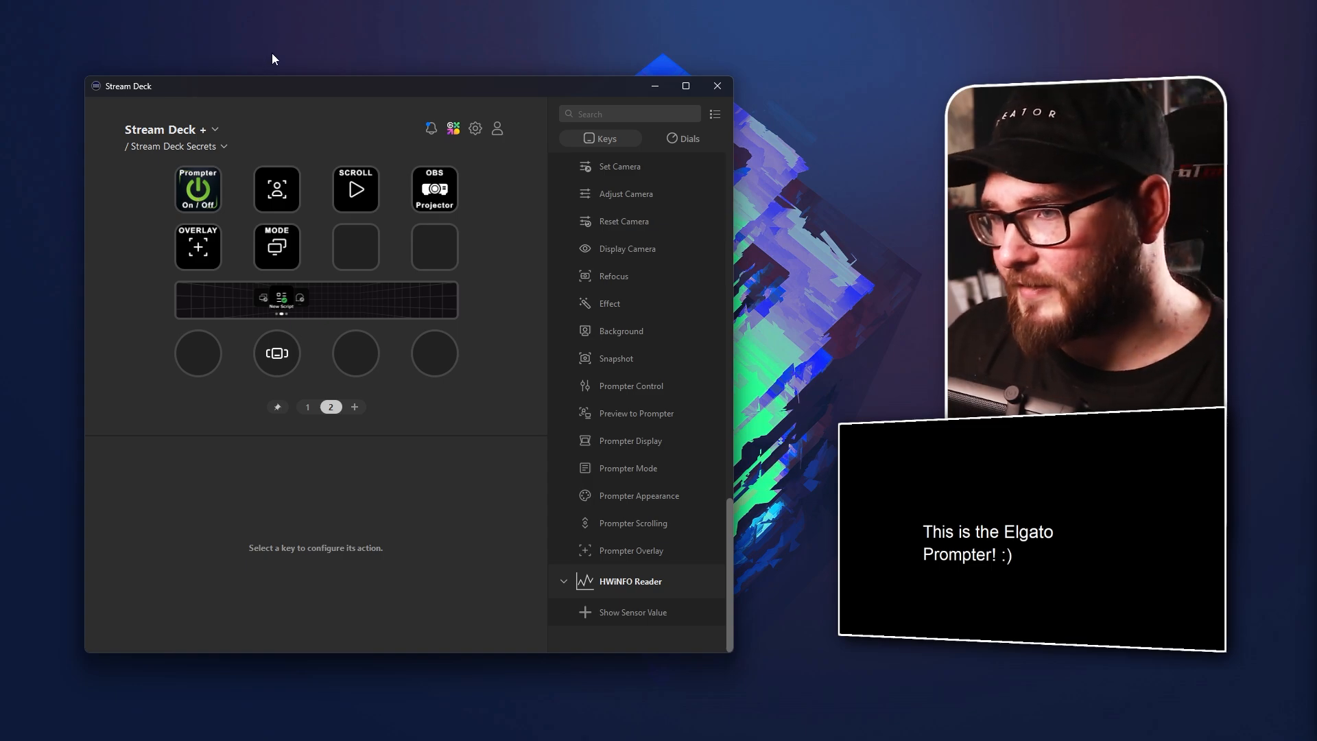
{"action": "scroll", "coordinate": [631, 246], "scroll_direction": "up", "scroll_amount": 2}
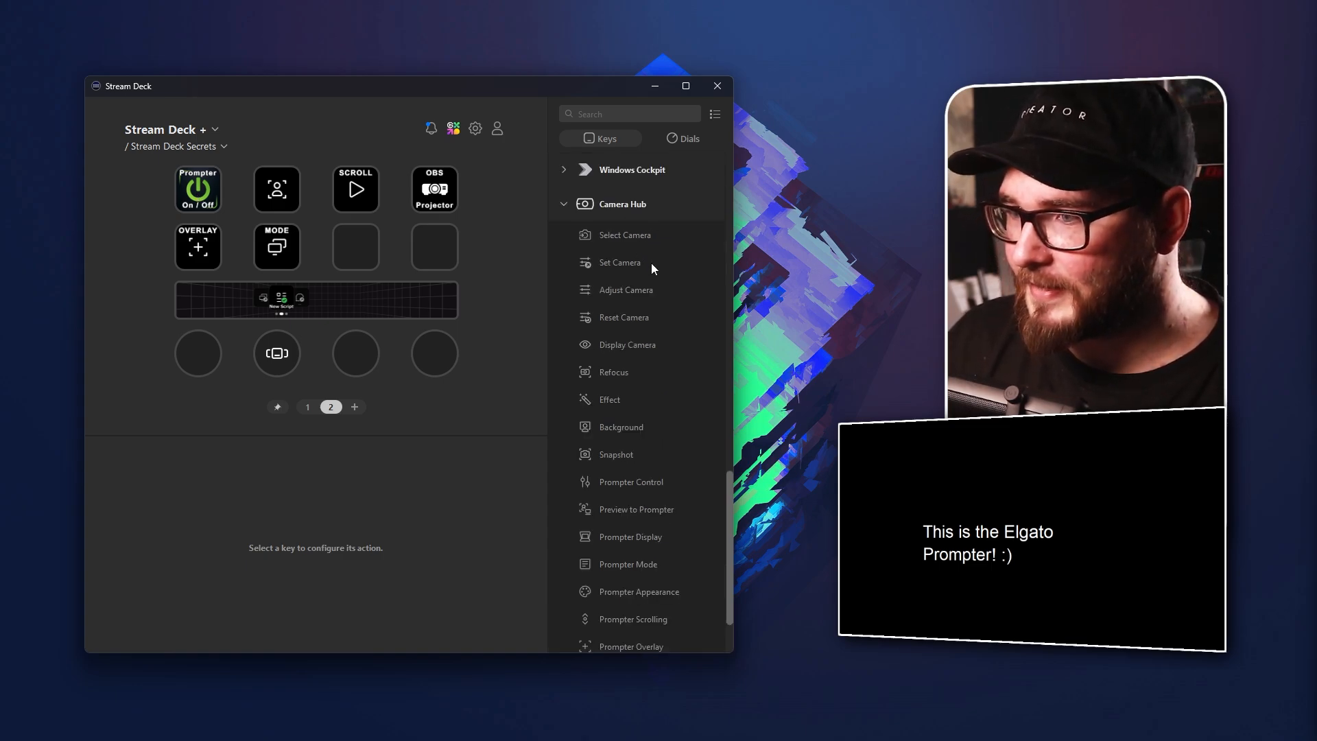
{"action": "scroll", "coordinate": [640, 386], "scroll_direction": "down", "scroll_amount": 2}
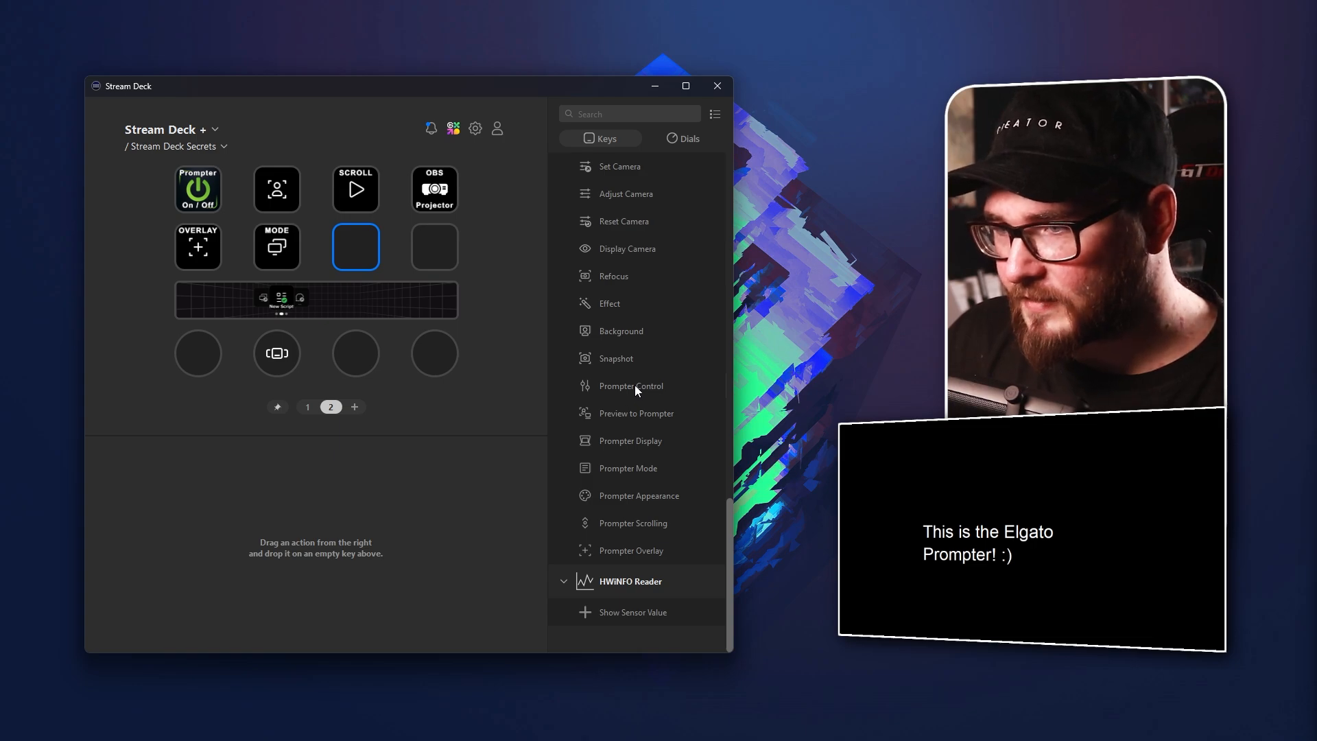
{"action": "left_click_drag", "start_coordinate": [635, 384], "coordinate": [357, 248]}
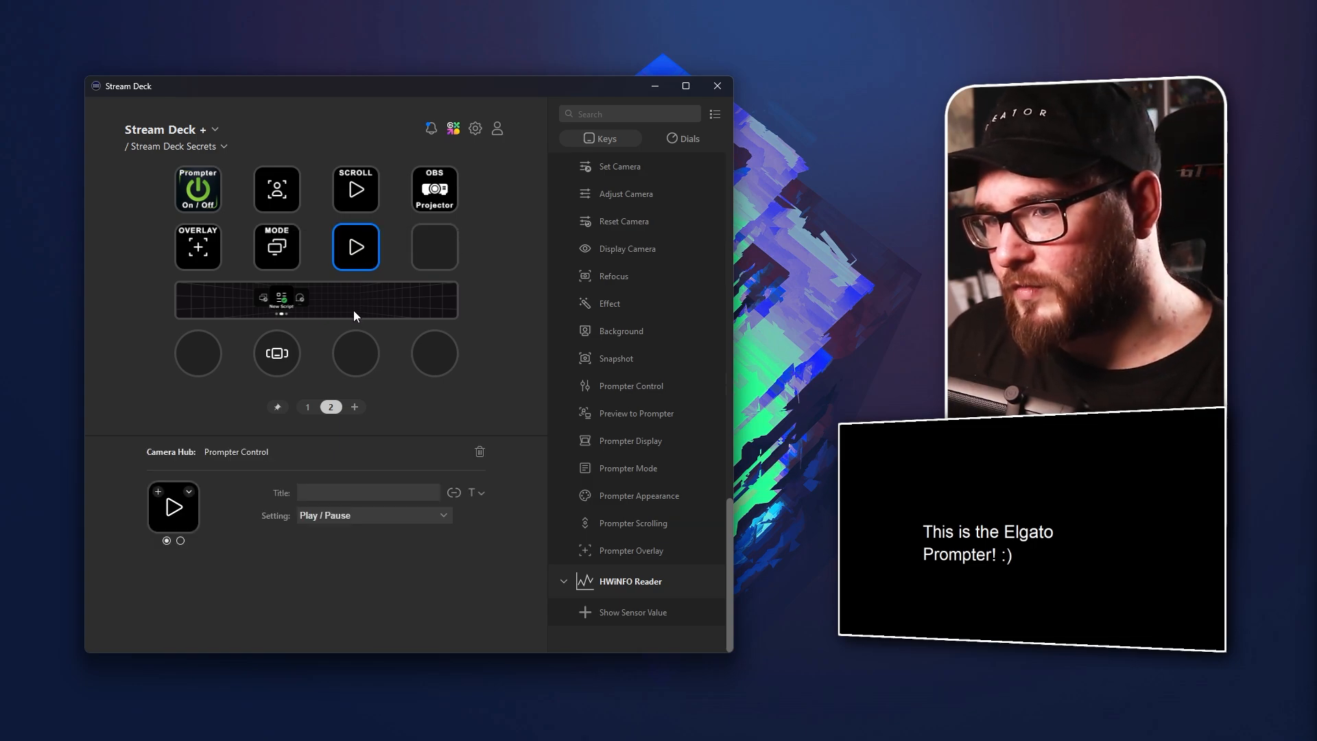
Set the new Prompter Control key's setting to Scroll and raise its step size above +1
{"action": "left_click", "coordinate": [331, 517]}
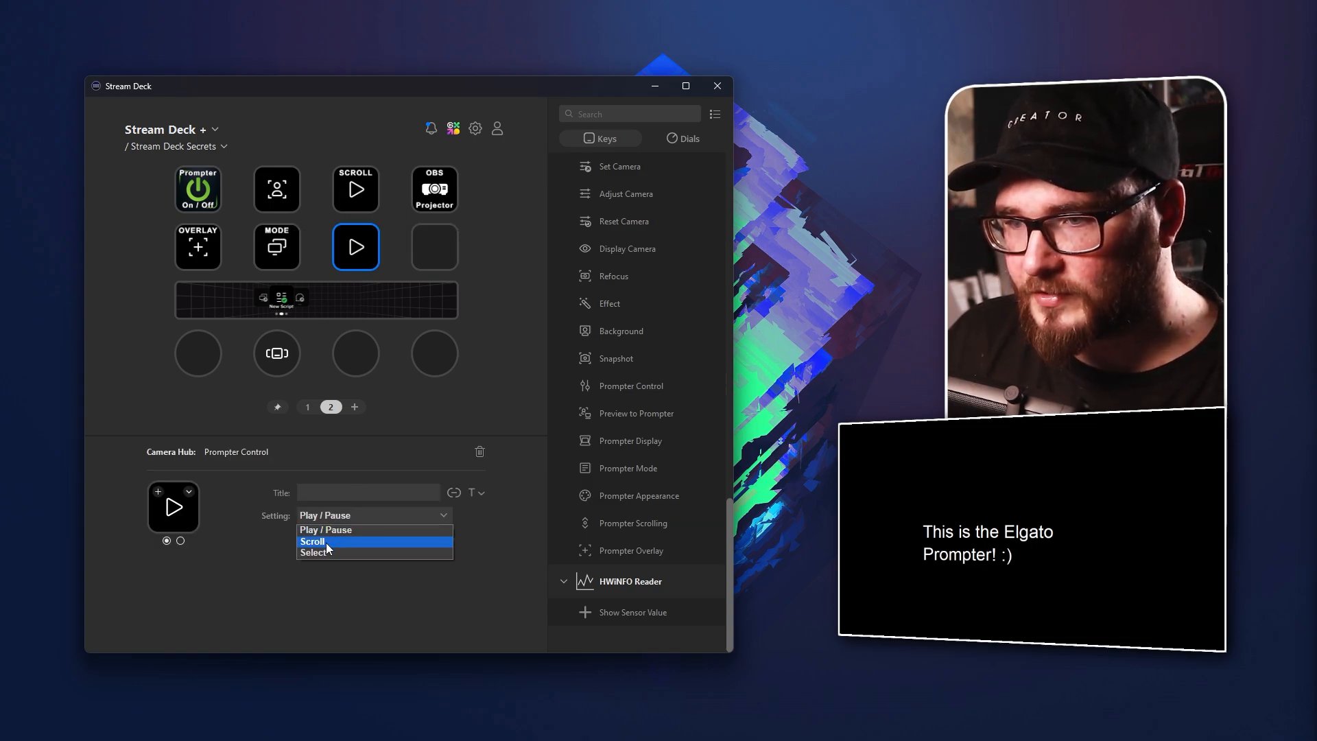
{"action": "left_click", "coordinate": [315, 542]}
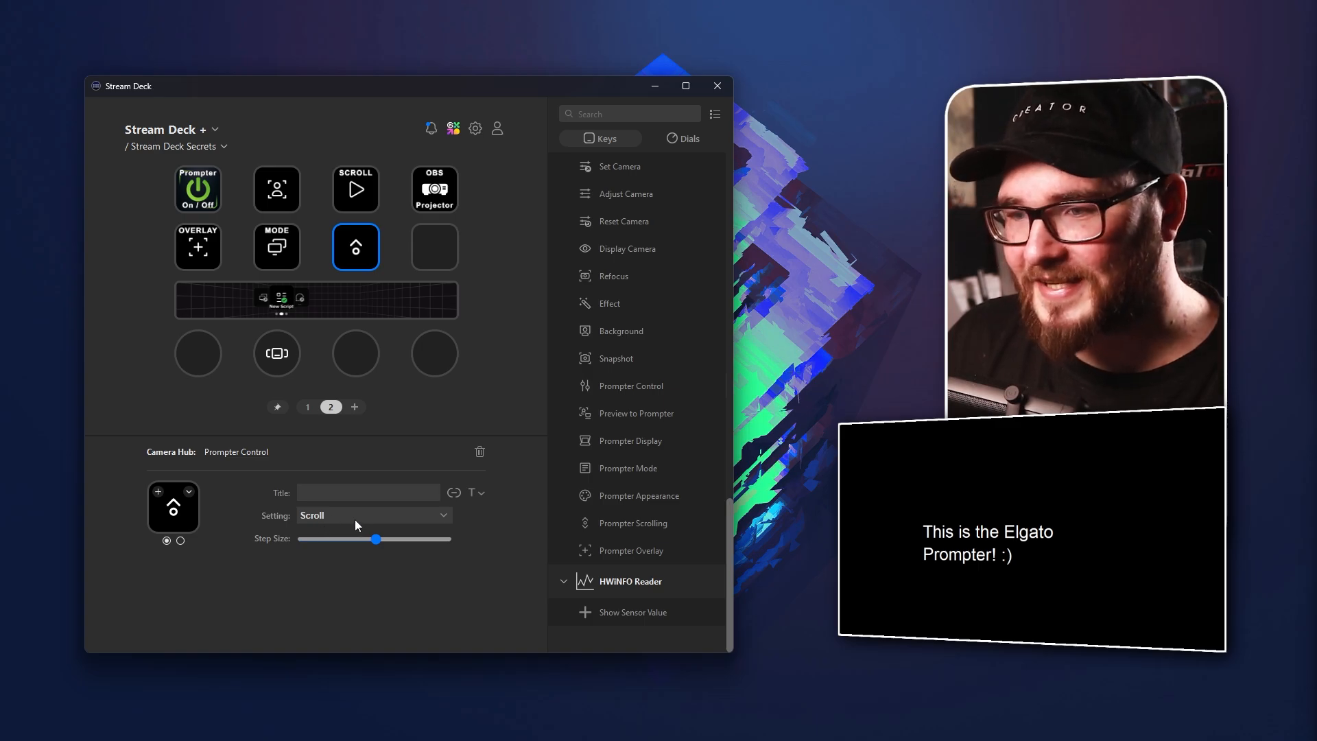
{"action": "left_click", "coordinate": [345, 516]}
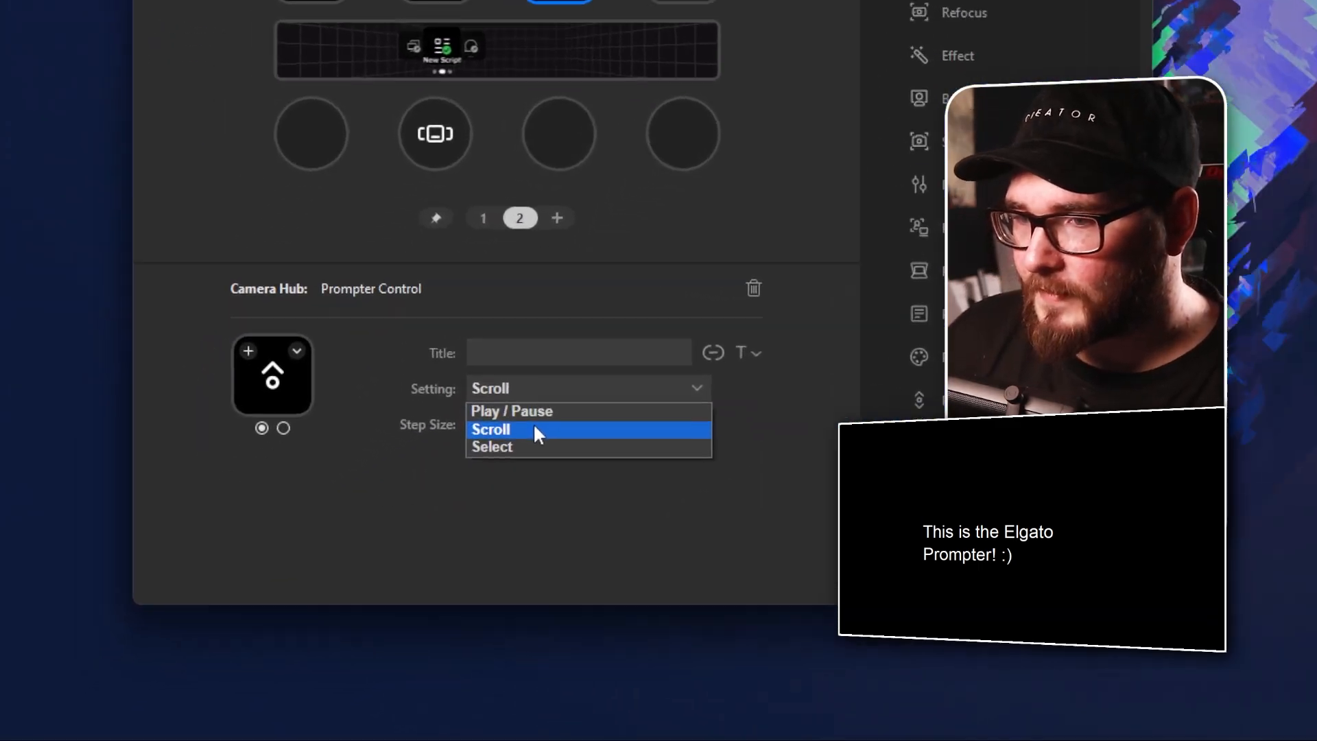
{"action": "left_click", "coordinate": [340, 541]}
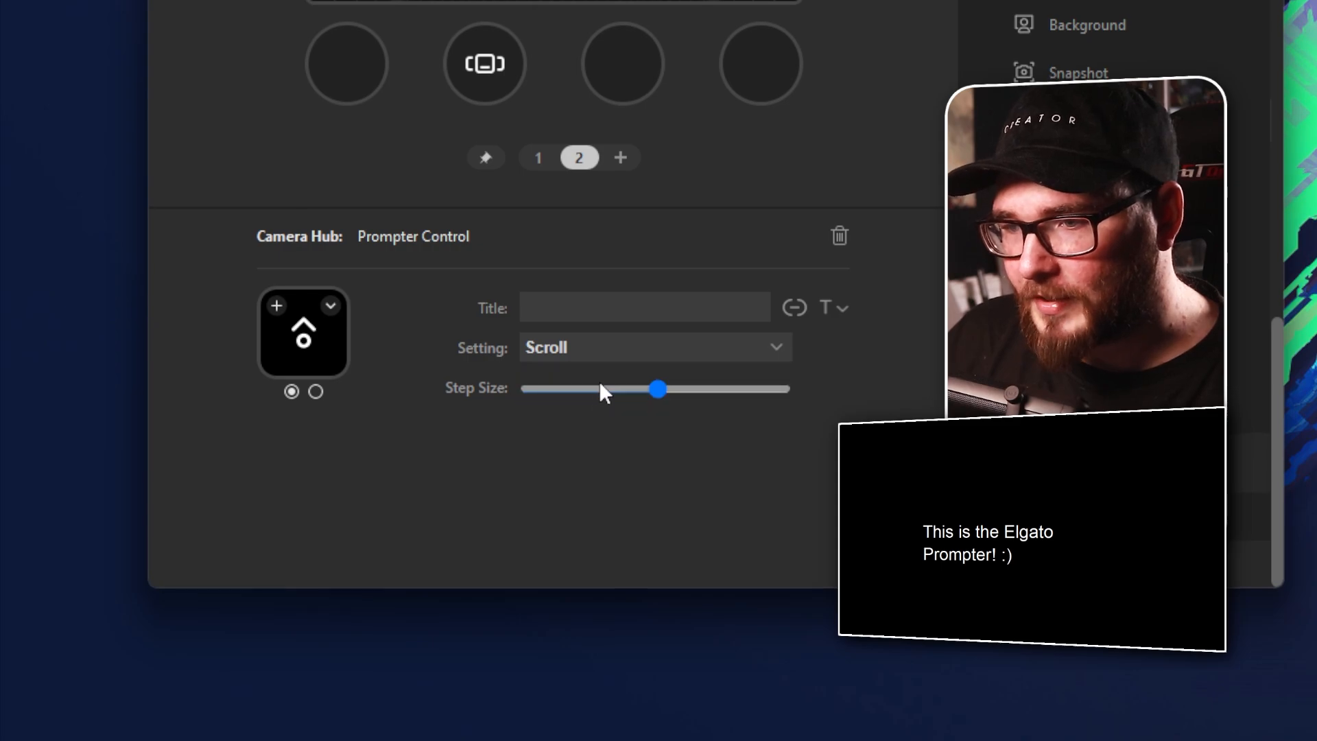
{"action": "mouse_move", "coordinate": [657, 386]}
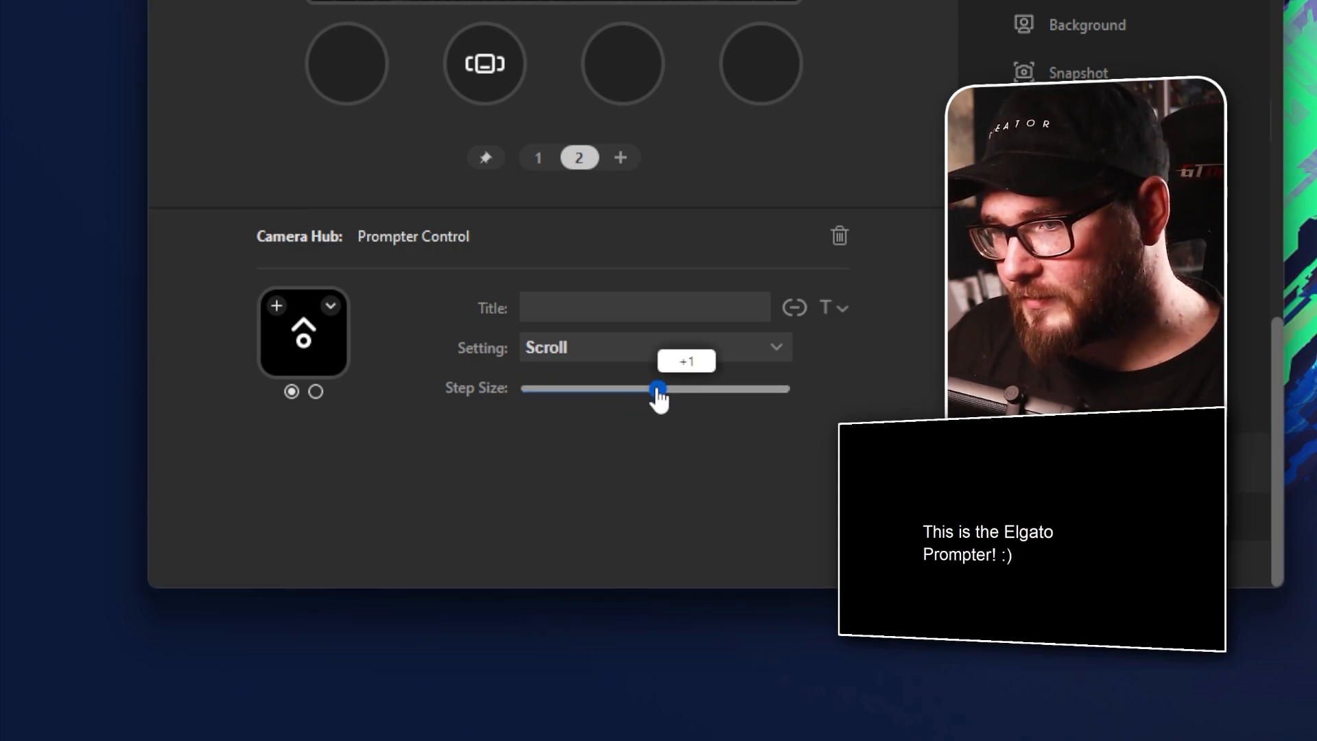
{"action": "left_click_drag", "start_coordinate": [657, 388], "coordinate": [696, 388]}
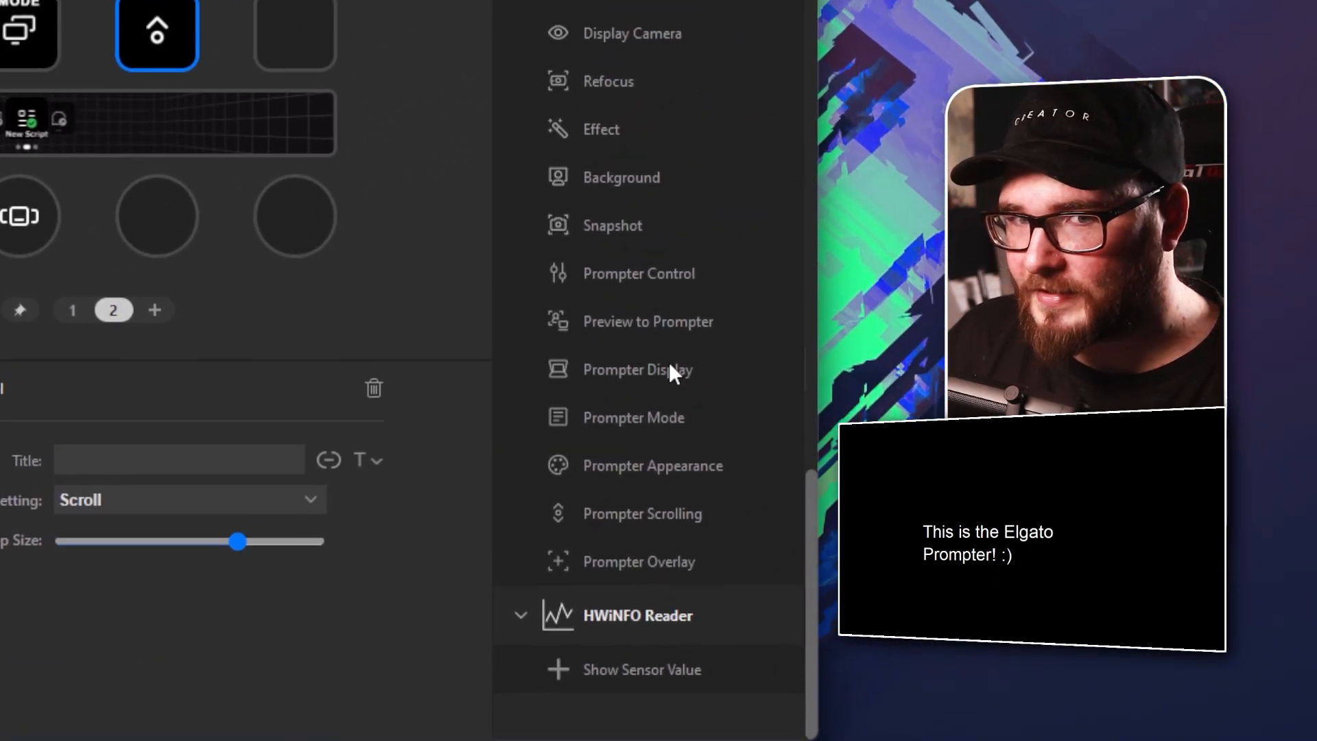
Assign a second Prompter Control action to the last key of the second row, set to Scroll with a negative step size
{"action": "left_click_drag", "start_coordinate": [651, 273], "coordinate": [324, 27]}
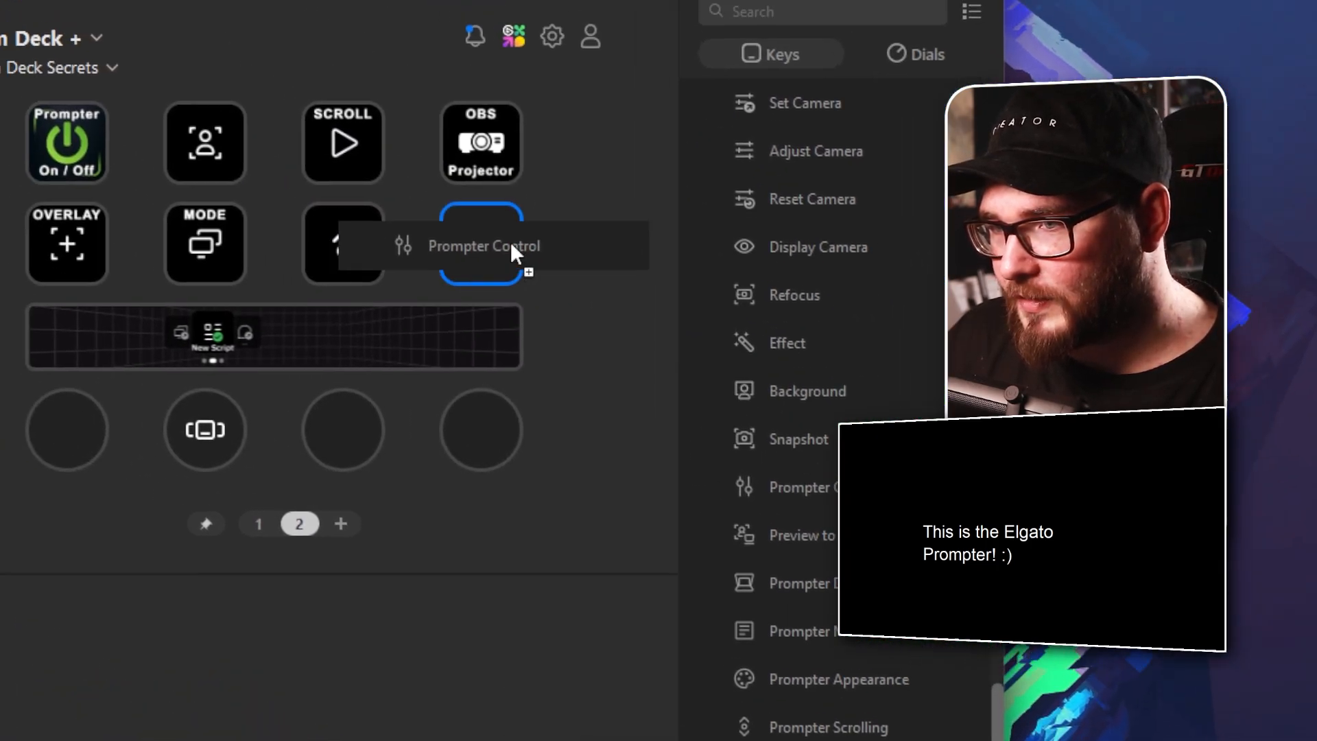
{"action": "left_click_drag", "start_coordinate": [514, 250], "coordinate": [511, 247]}
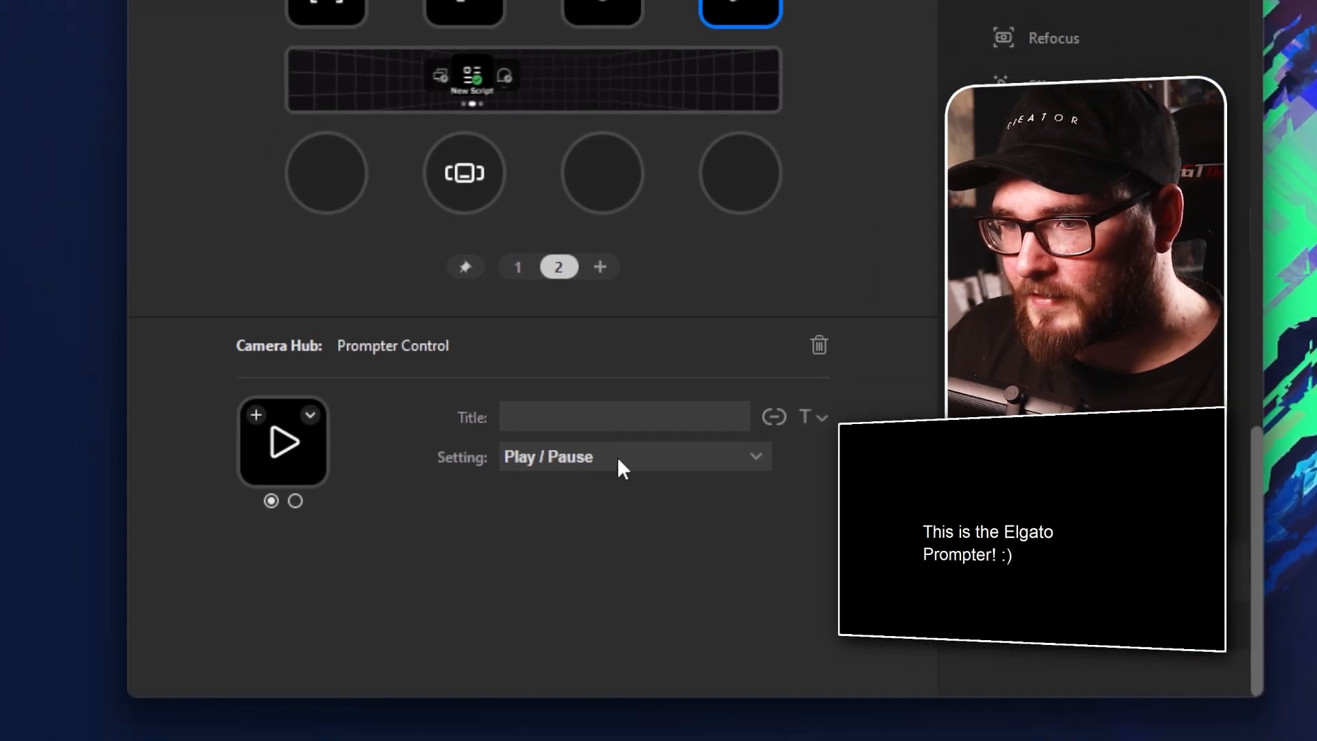
{"action": "left_click", "coordinate": [619, 460]}
{"action": "left_click", "coordinate": [575, 488]}
{"action": "mouse_move", "coordinate": [640, 502]}
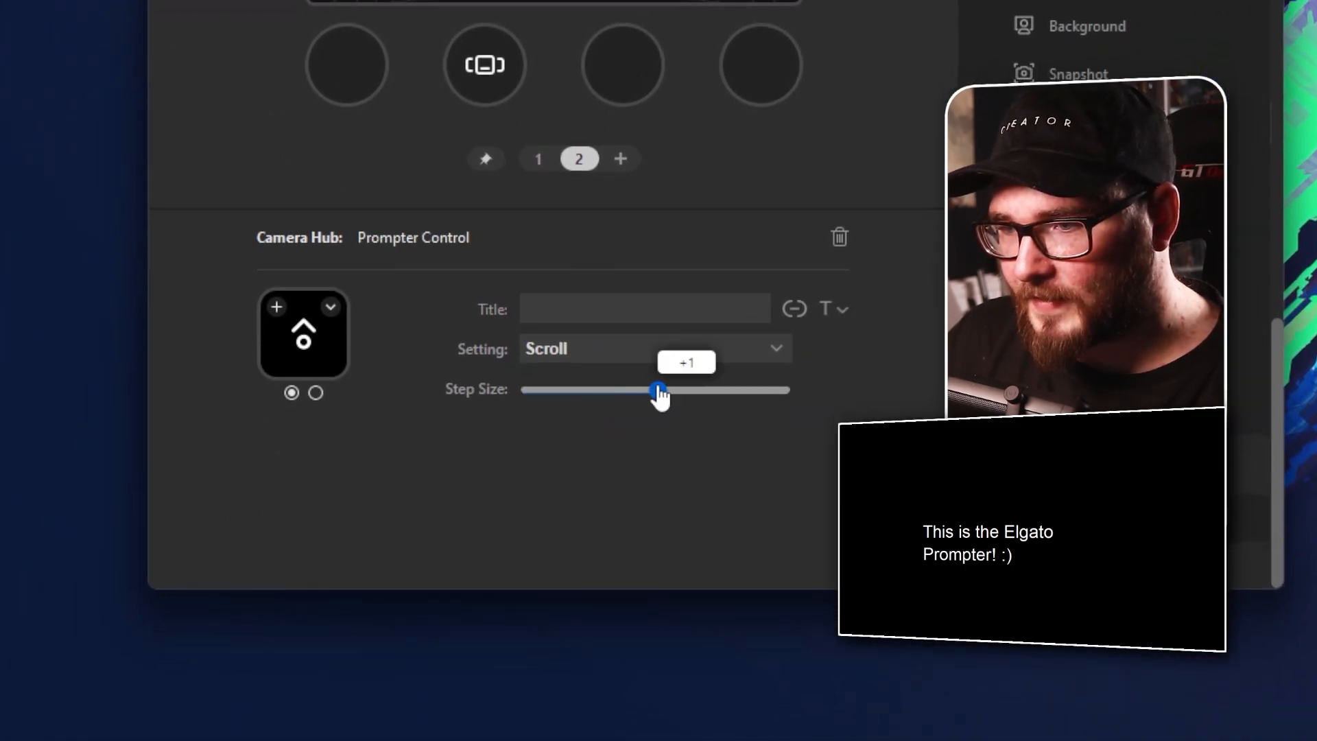
{"action": "left_click_drag", "start_coordinate": [660, 396], "coordinate": [609, 405]}
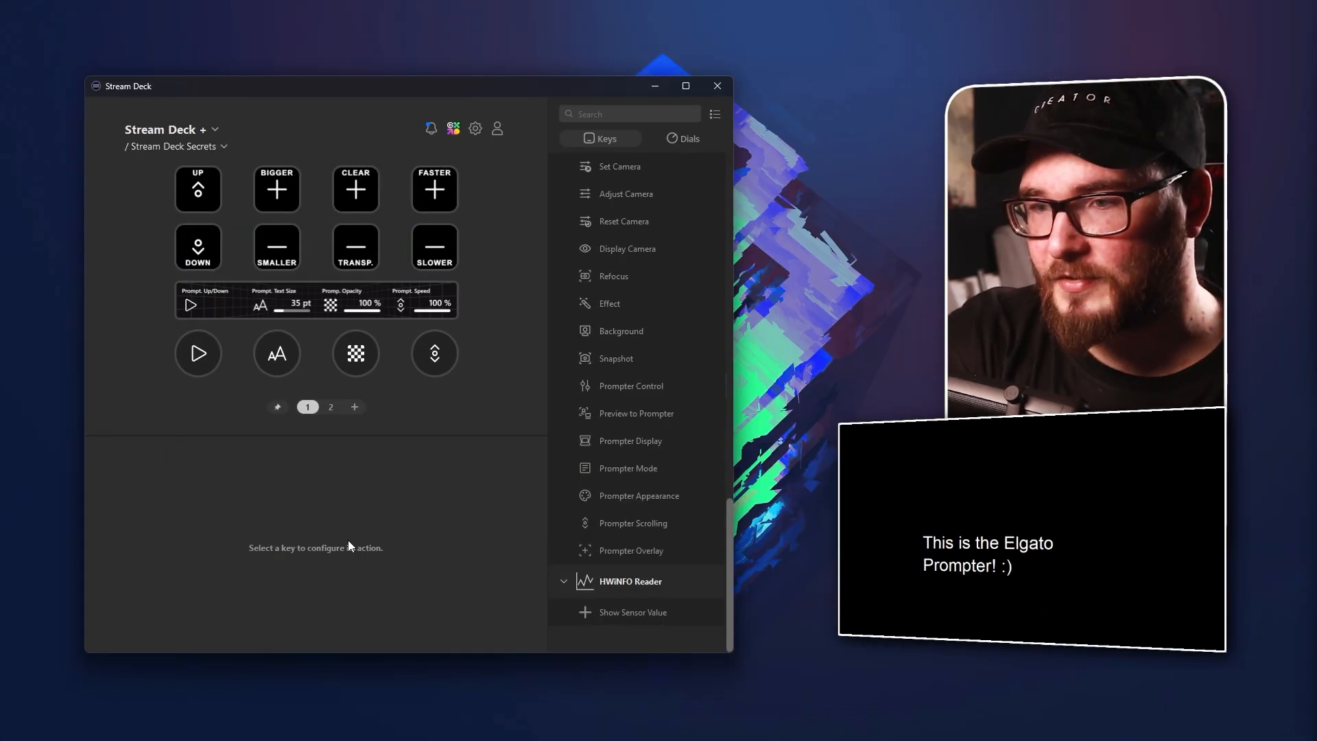
Open the settings of the prompter up/down dial, the first dial on page 1
{"action": "left_click", "coordinate": [196, 353]}
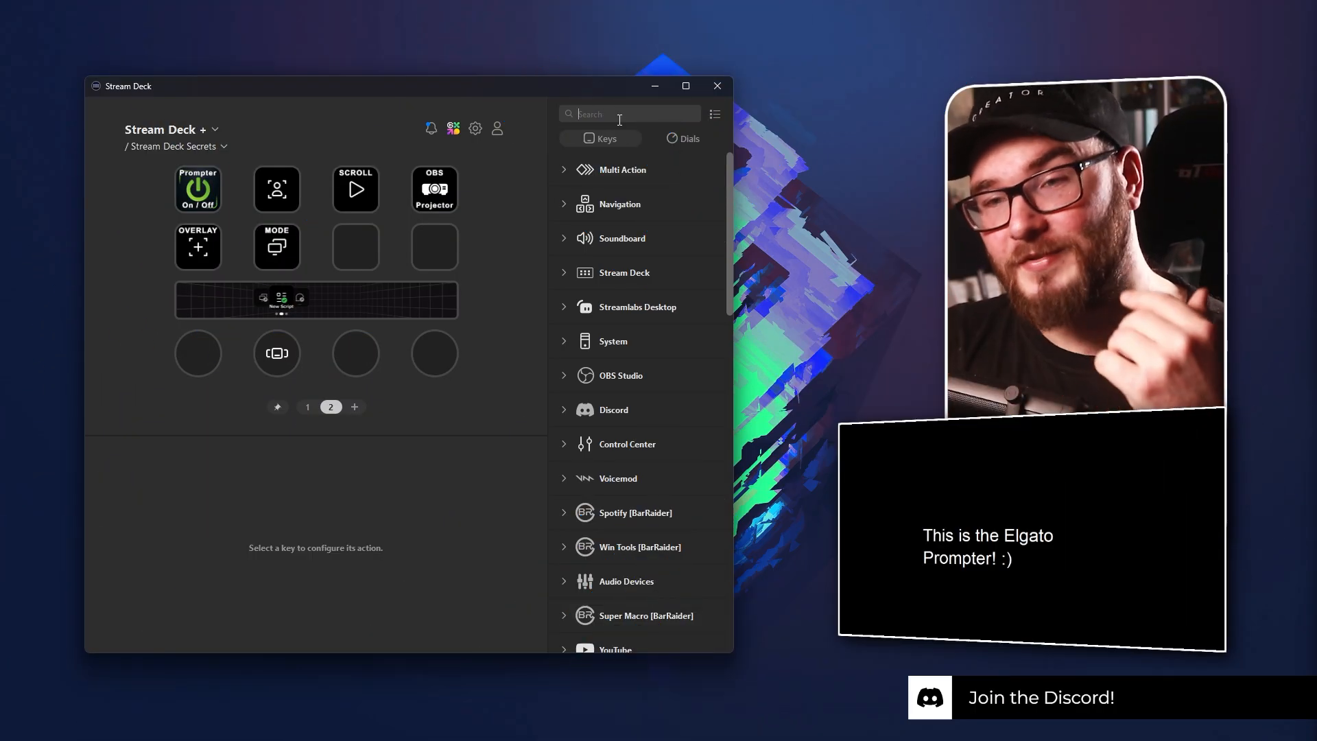
Search the key actions for "camera" and assign Prompter Appearance to both empty keys of the second row on page 2
{"action": "left_click", "coordinate": [620, 120]}
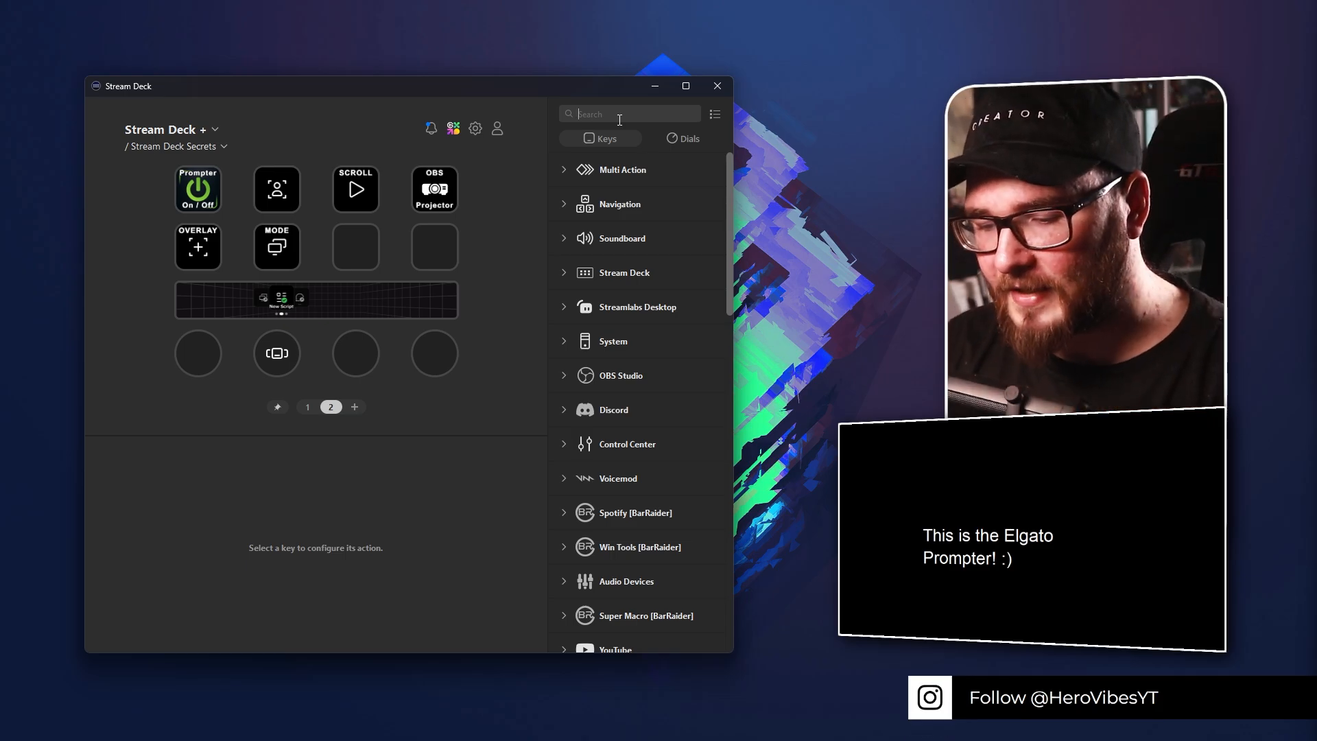
{"action": "type", "text": "camera"}
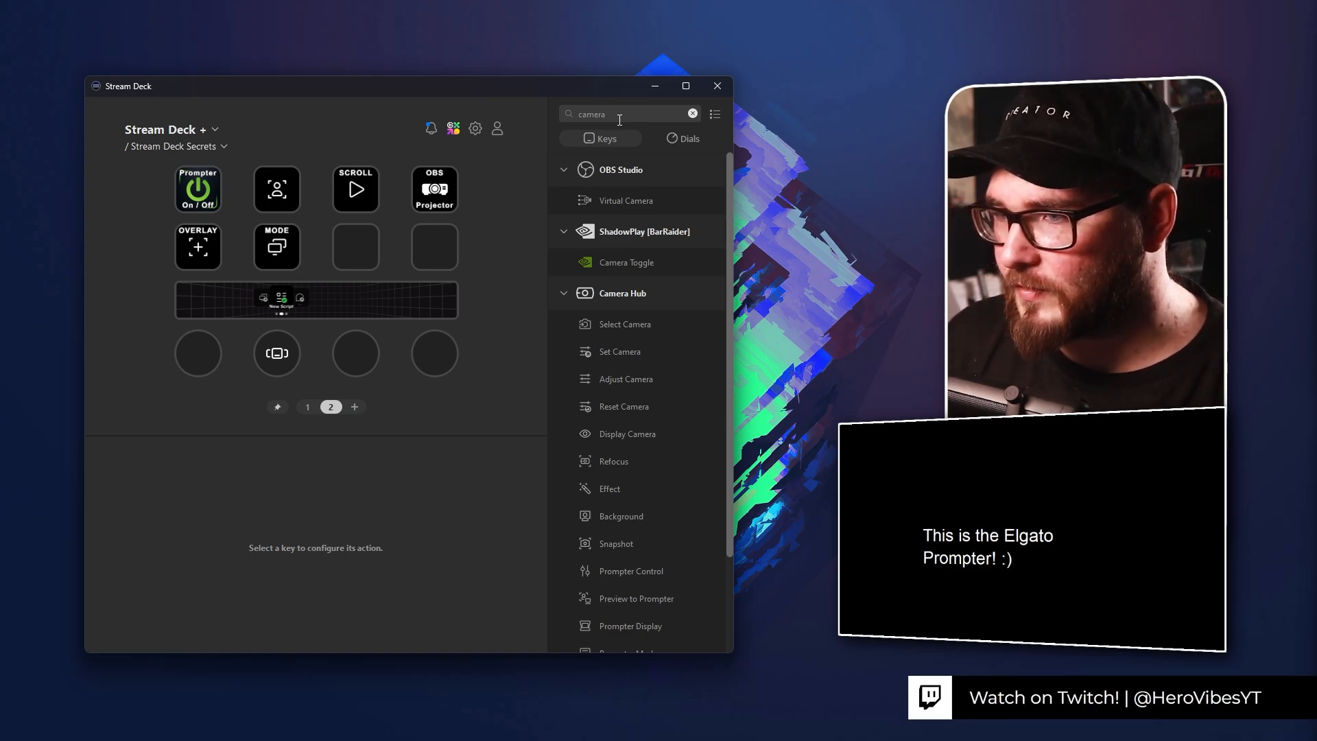
{"action": "scroll", "coordinate": [629, 317], "scroll_direction": "down", "scroll_amount": 3}
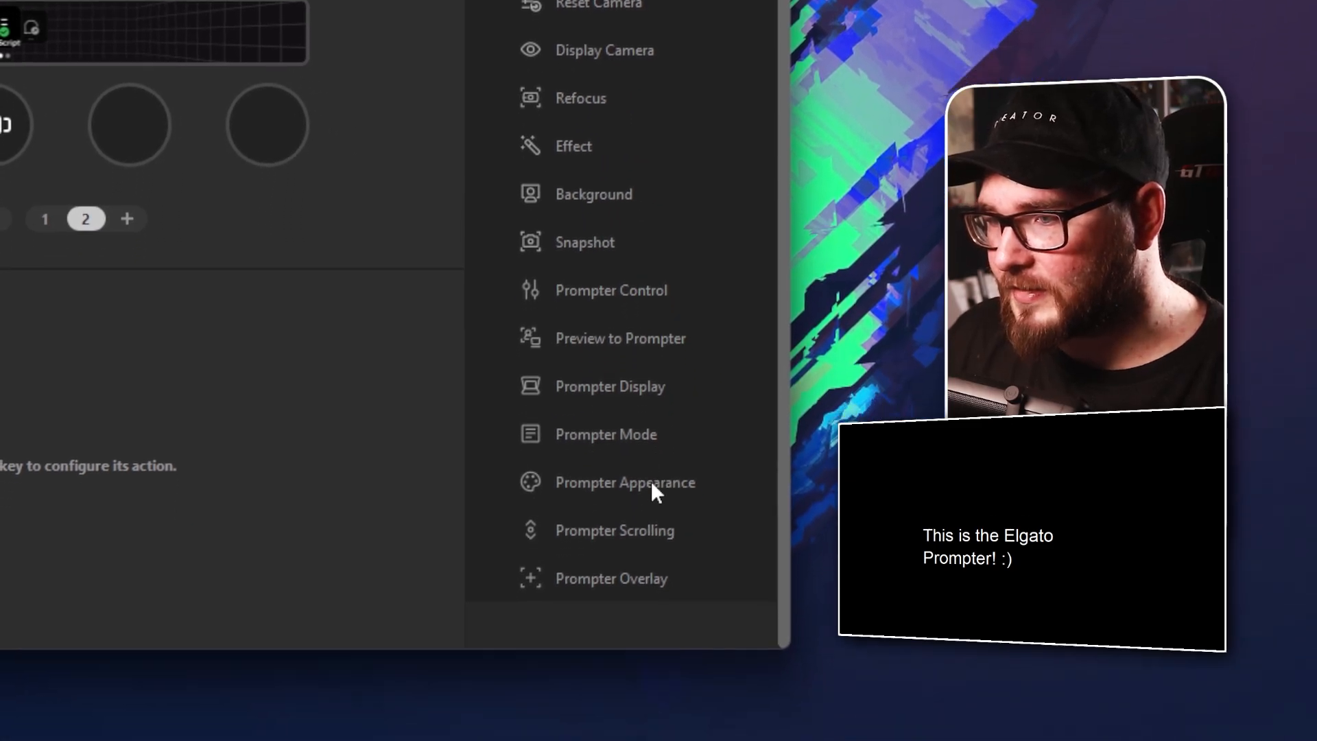
{"action": "left_click_drag", "start_coordinate": [661, 418], "coordinate": [568, 332]}
{"action": "left_click_drag", "start_coordinate": [919, 688], "coordinate": [596, 302]}
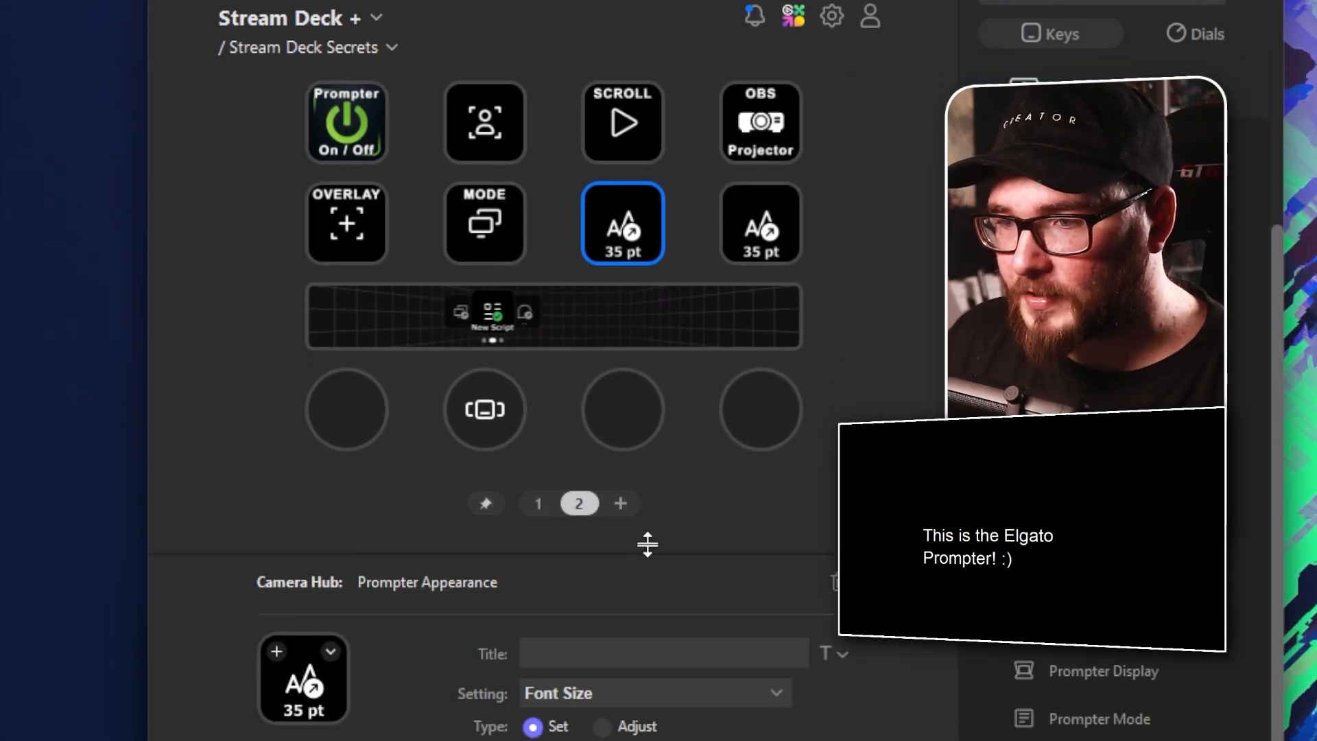
Set both Font Size keys to the Adjust type, raising the step size on the third key and lowering it on the fourth
{"action": "left_click", "coordinate": [625, 396]}
{"action": "left_click_drag", "start_coordinate": [657, 469], "coordinate": [703, 470]}
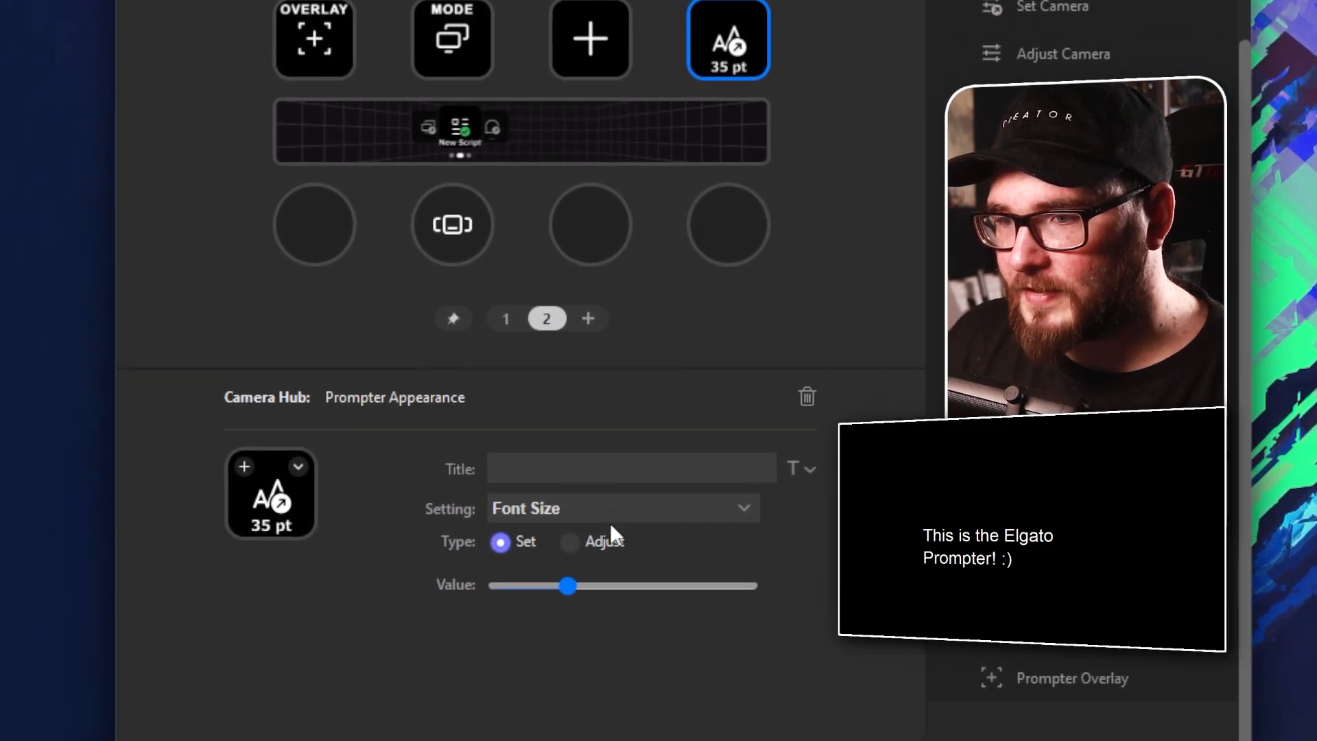
{"action": "left_click", "coordinate": [600, 541]}
{"action": "left_click_drag", "start_coordinate": [653, 479], "coordinate": [609, 472]}
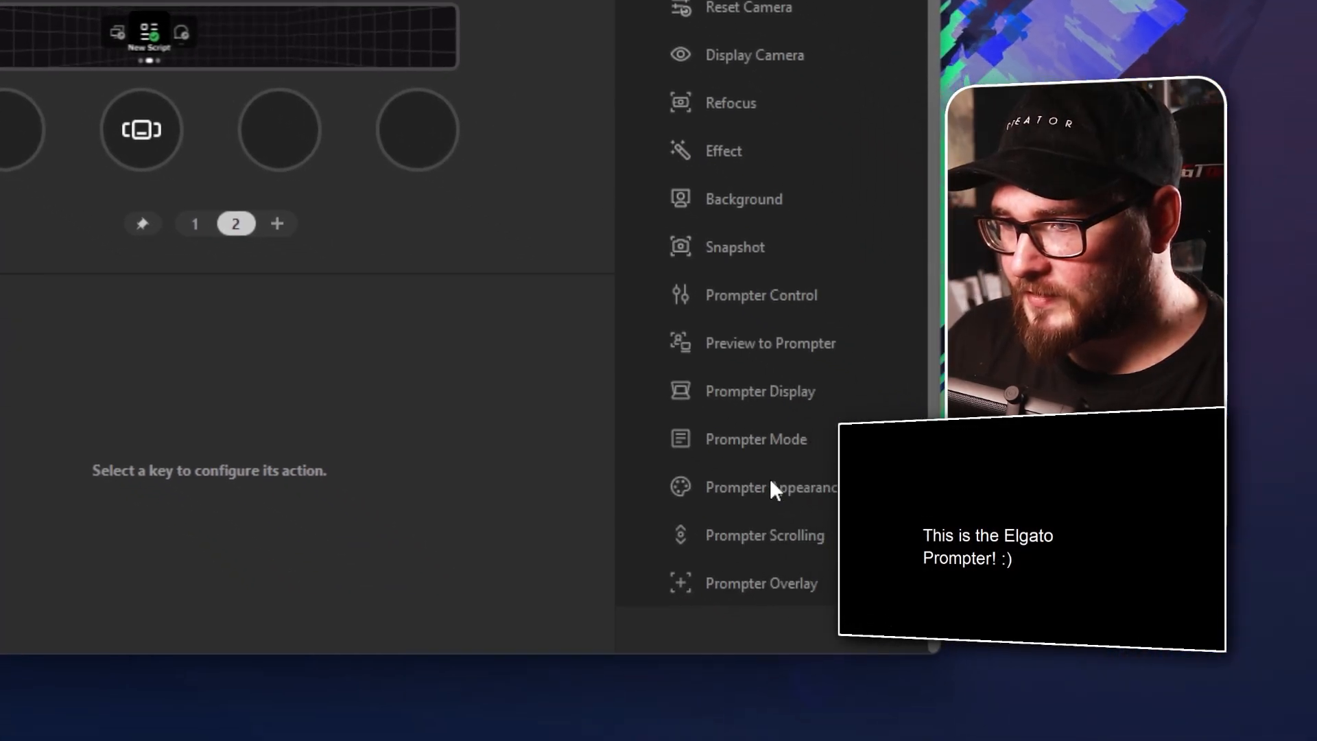
Assign Prompter Appearance to the two empty keys of the second row and remove the font size action from the third dial
{"action": "left_click_drag", "start_coordinate": [770, 487], "coordinate": [597, 336]}
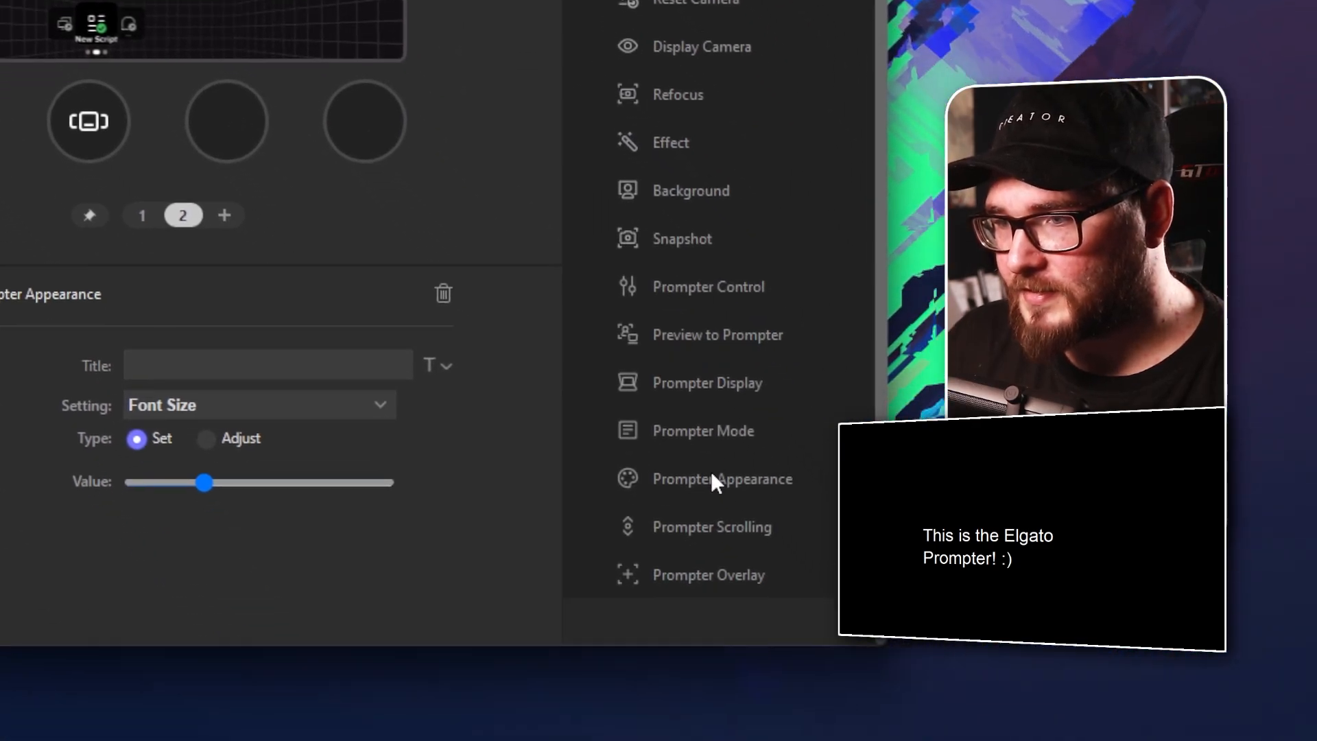
{"action": "left_click_drag", "start_coordinate": [714, 479], "coordinate": [201, 153]}
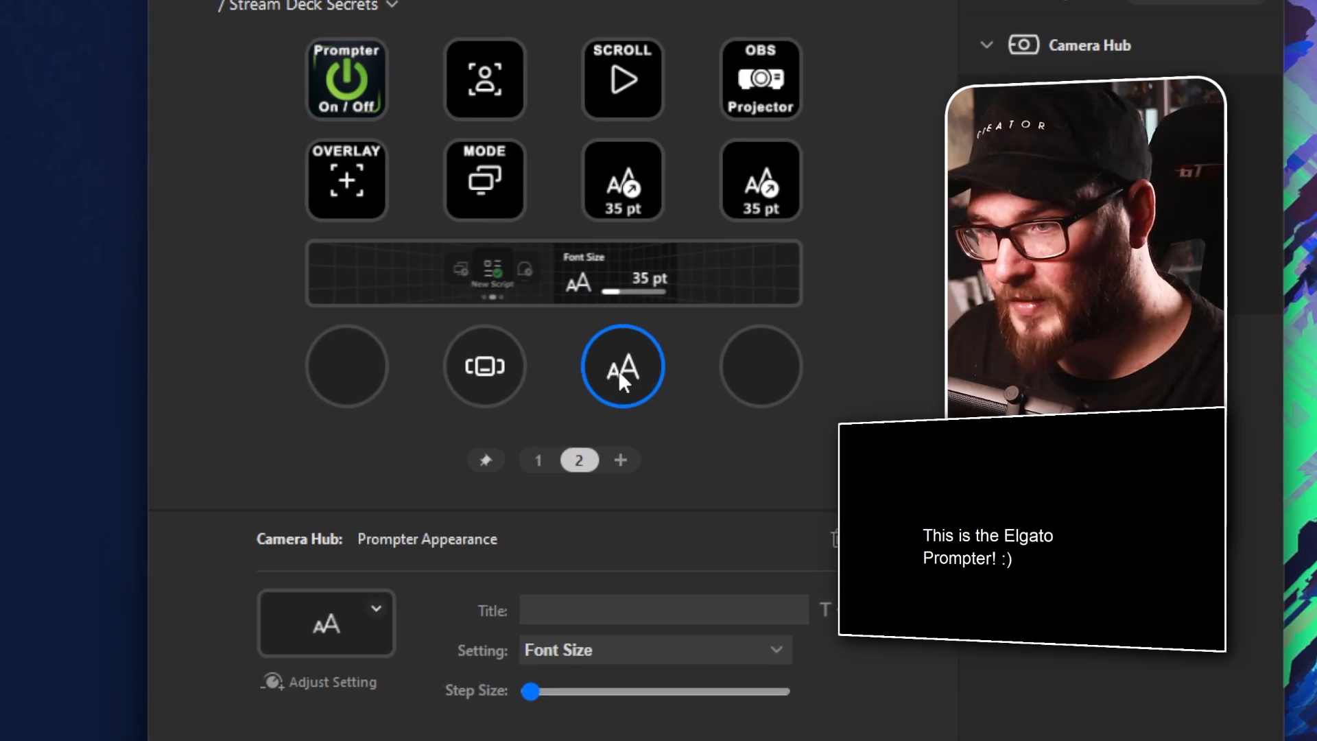
{"action": "key", "text": "Delete"}
Set the third key of the second row to adjust Opacity with a static icon and a negative step size
{"action": "left_click", "coordinate": [612, 181]}
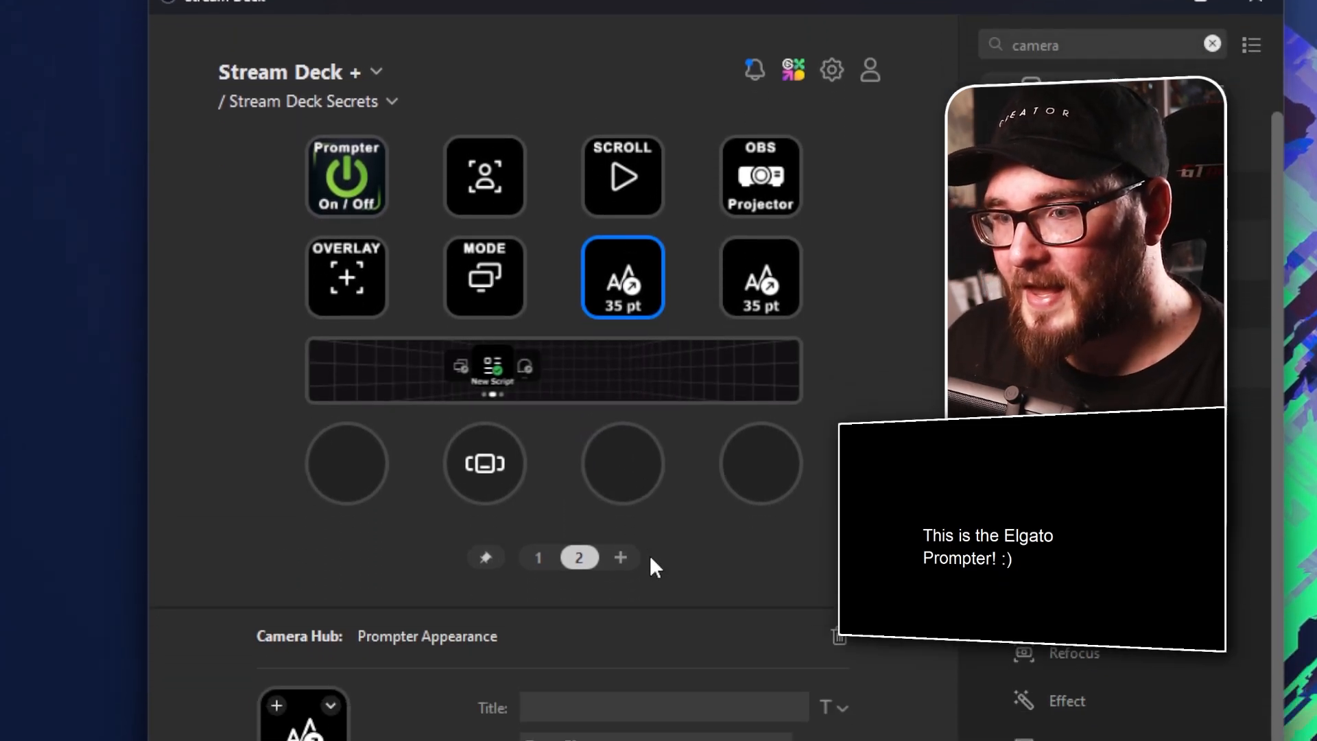
{"action": "left_click", "coordinate": [584, 384]}
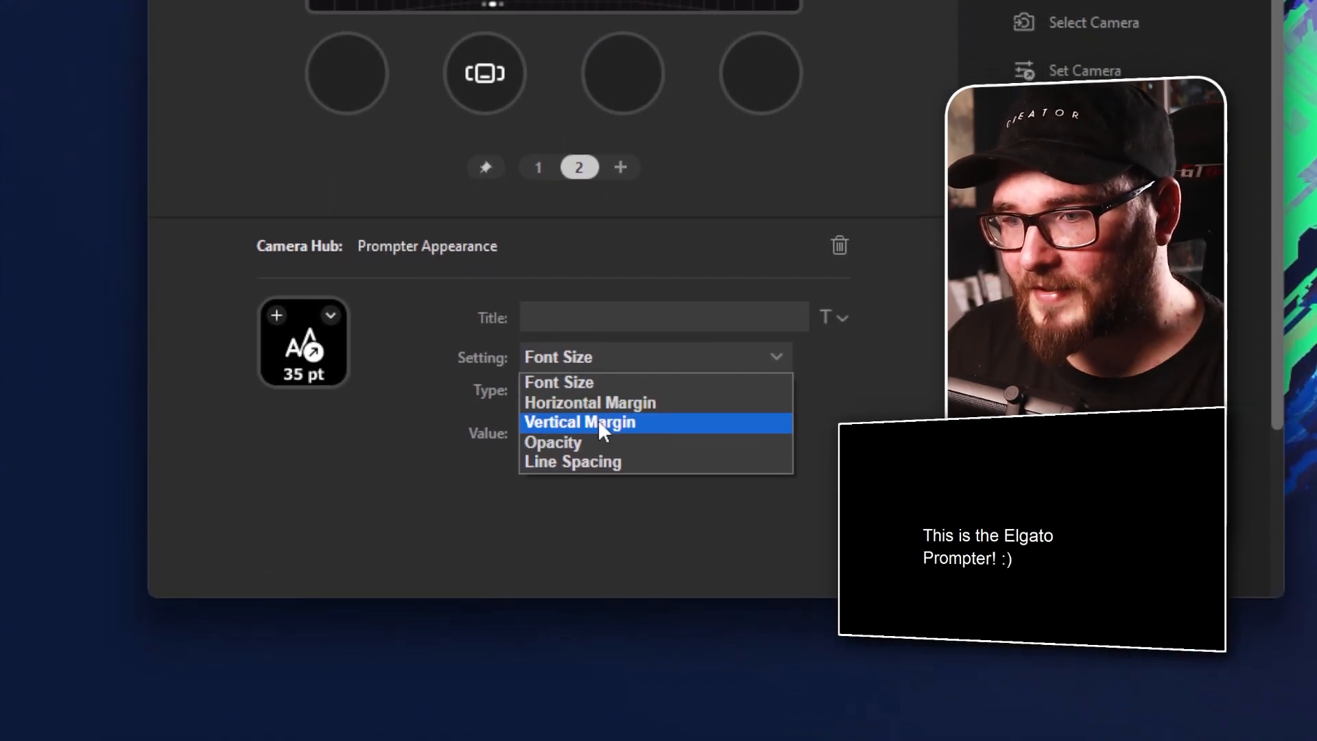
{"action": "left_click", "coordinate": [598, 457]}
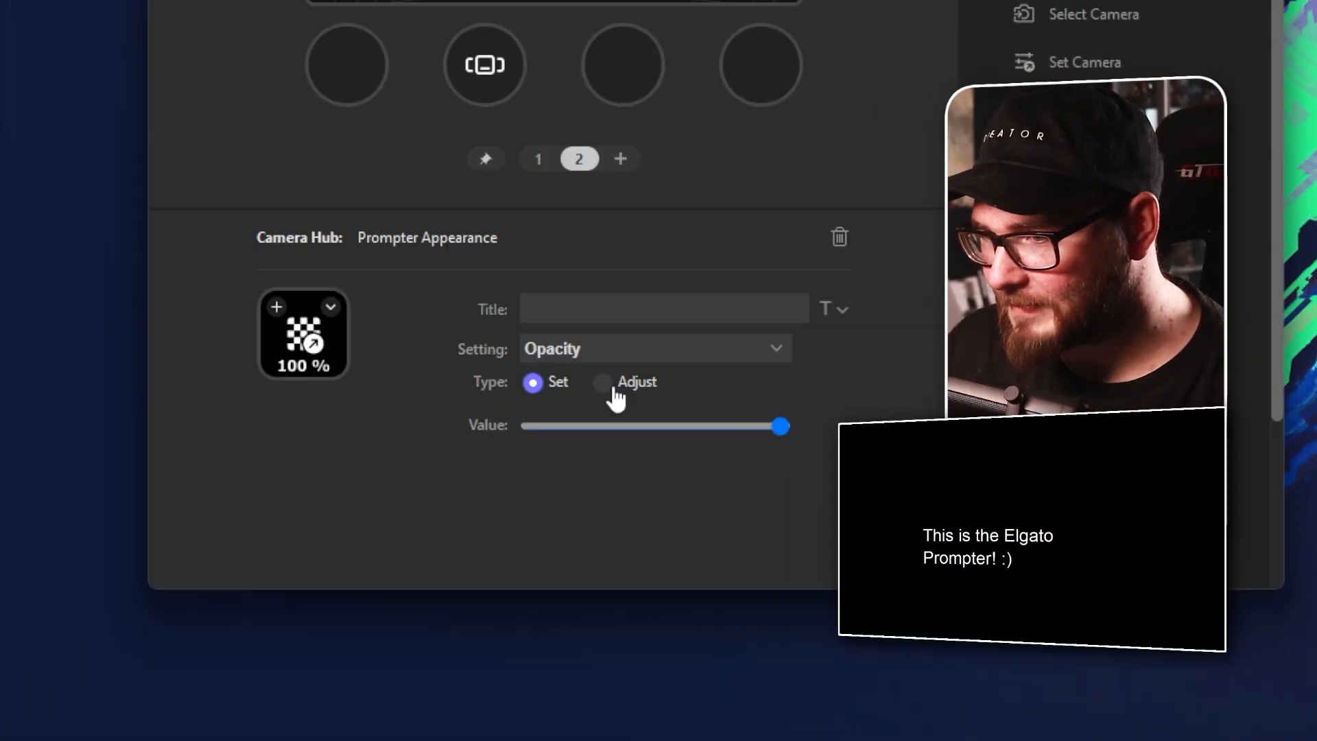
{"action": "left_click", "coordinate": [603, 382]}
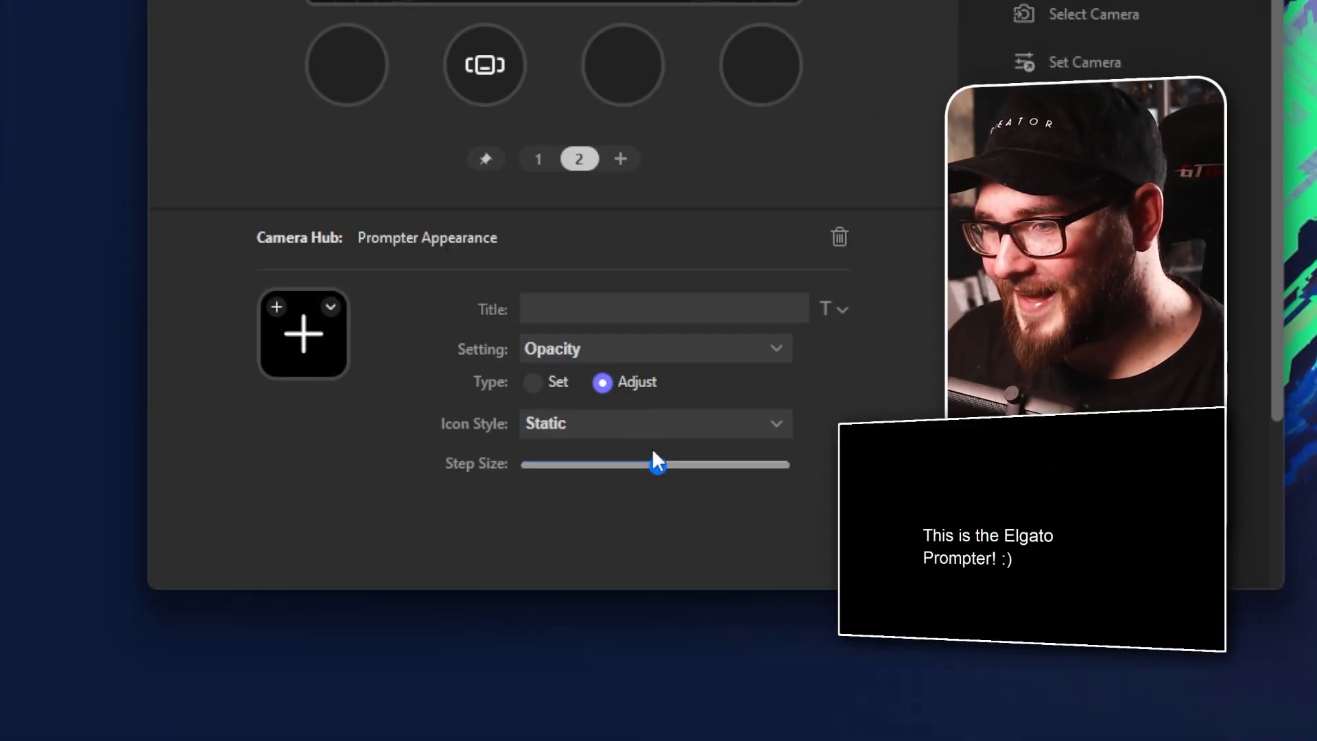
{"action": "left_click_drag", "start_coordinate": [653, 452], "coordinate": [608, 464]}
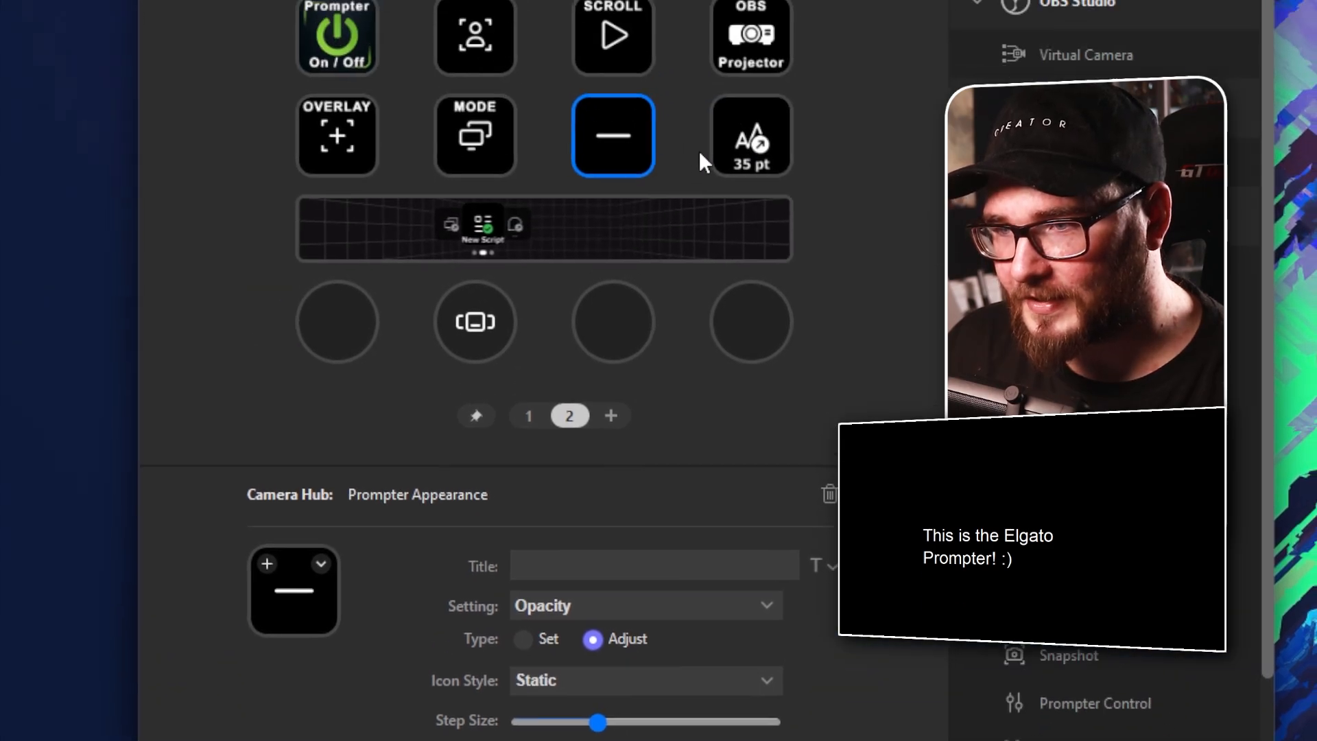
Set the Font Size key at the end of the second row to the Adjust type with a positive step size
{"action": "left_click", "coordinate": [751, 135]}
{"action": "left_click_drag", "start_coordinate": [660, 723], "coordinate": [689, 724]}
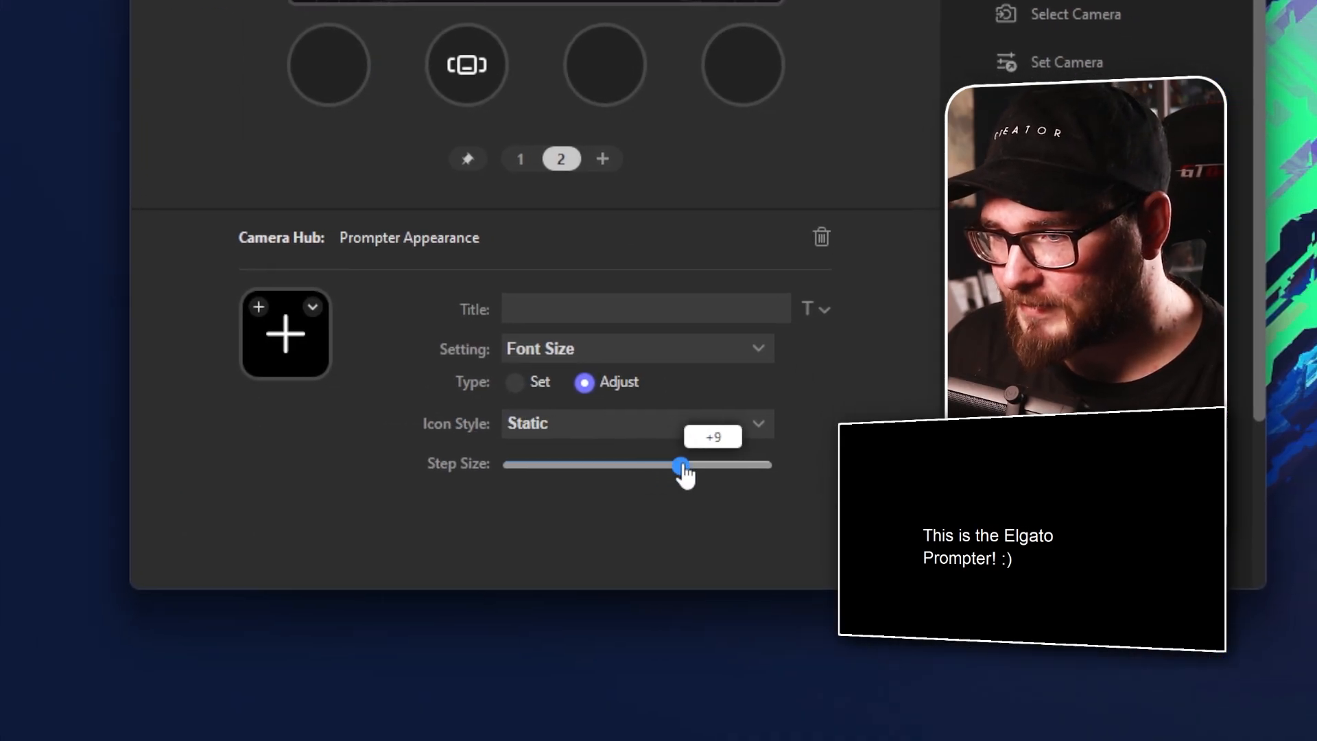
{"action": "left_click_drag", "start_coordinate": [685, 473], "coordinate": [670, 471]}
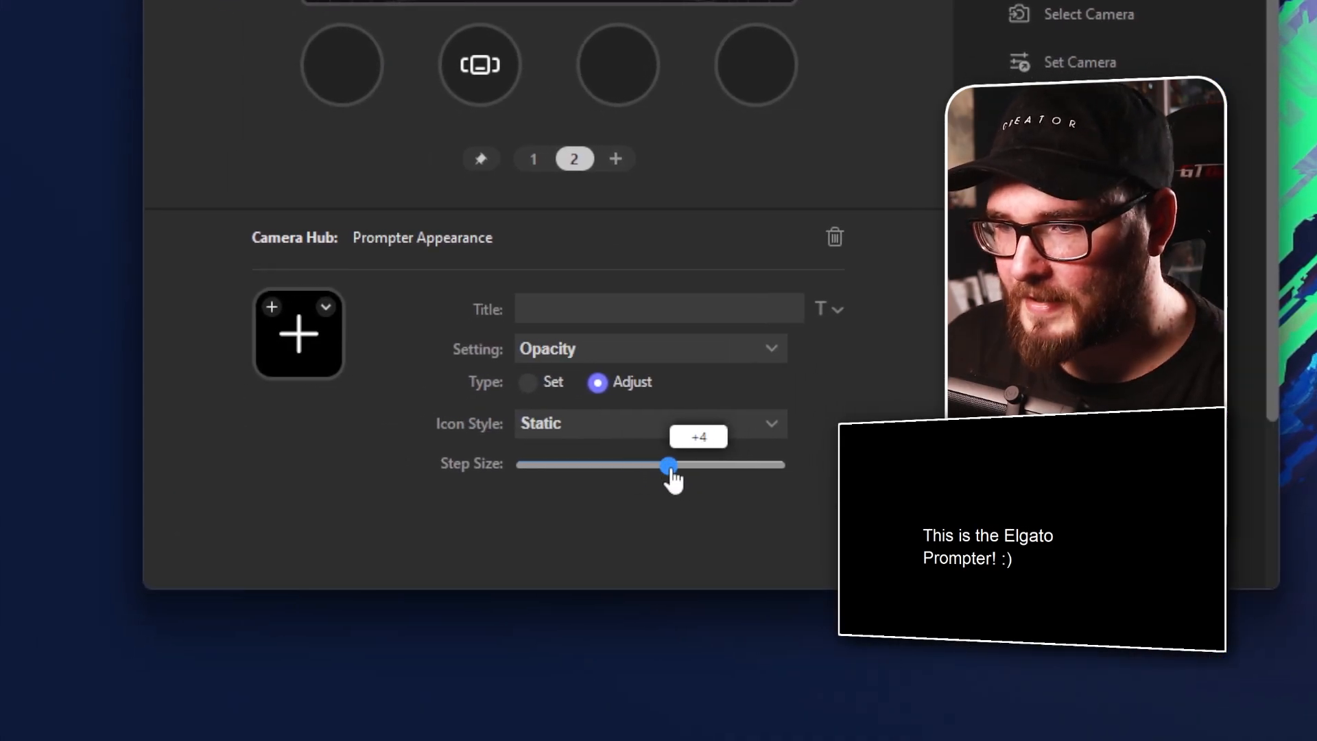
{"action": "left_click_drag", "start_coordinate": [673, 476], "coordinate": [668, 480]}
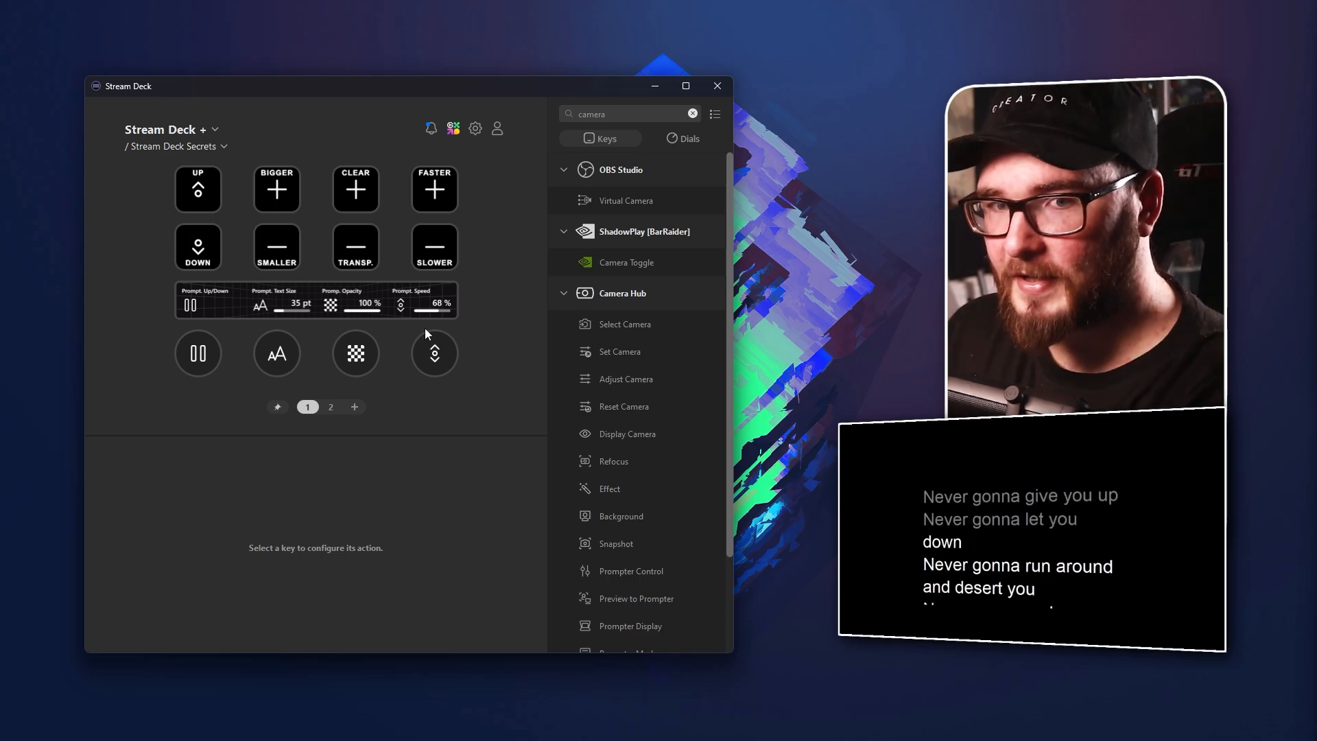
Examine the prompter up/down dial on page 1 and the setting options of the SCROLL key on page 2
{"action": "left_click", "coordinate": [206, 347]}
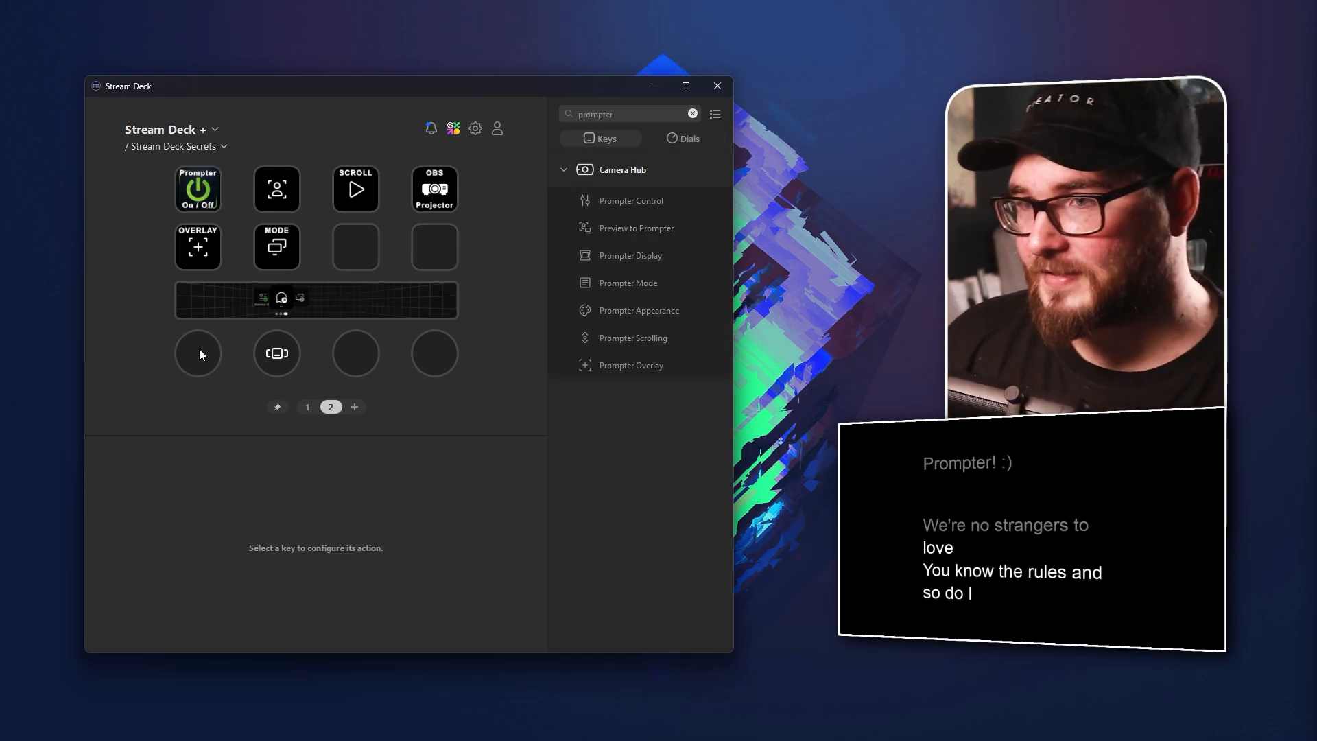
{"action": "left_click", "coordinate": [347, 183]}
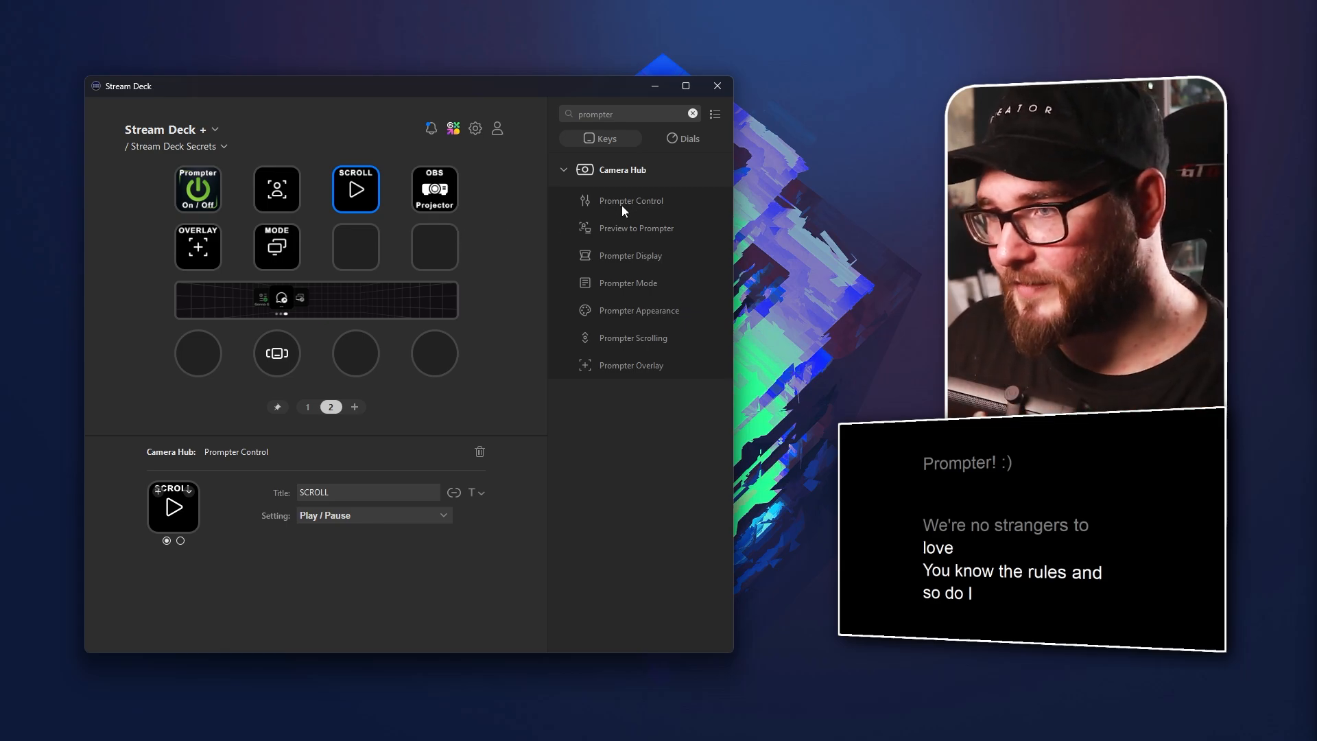
{"action": "left_click", "coordinate": [355, 515]}
{"action": "left_click", "coordinate": [358, 525]}
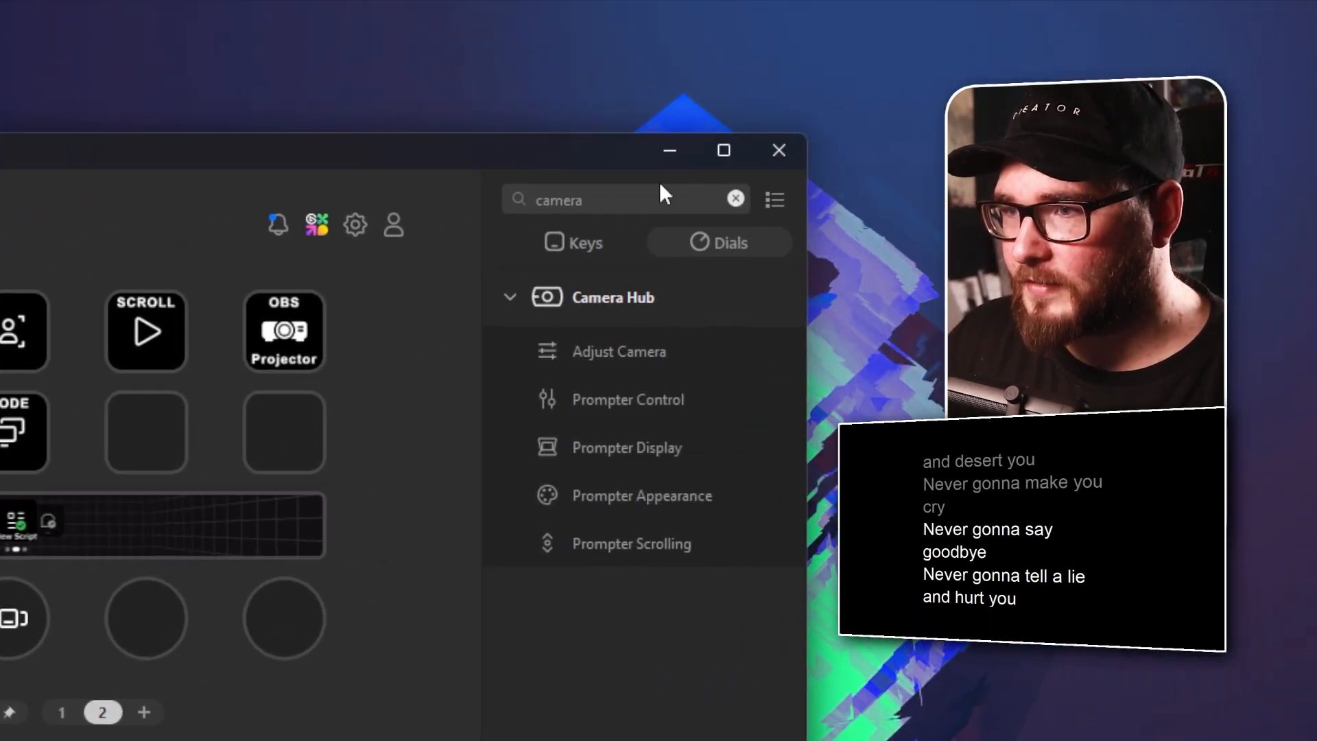
Assign Prompter Scrolling to the third dial and the two empty keys of the second row on page 2
{"action": "left_click_drag", "start_coordinate": [659, 384], "coordinate": [160, 271]}
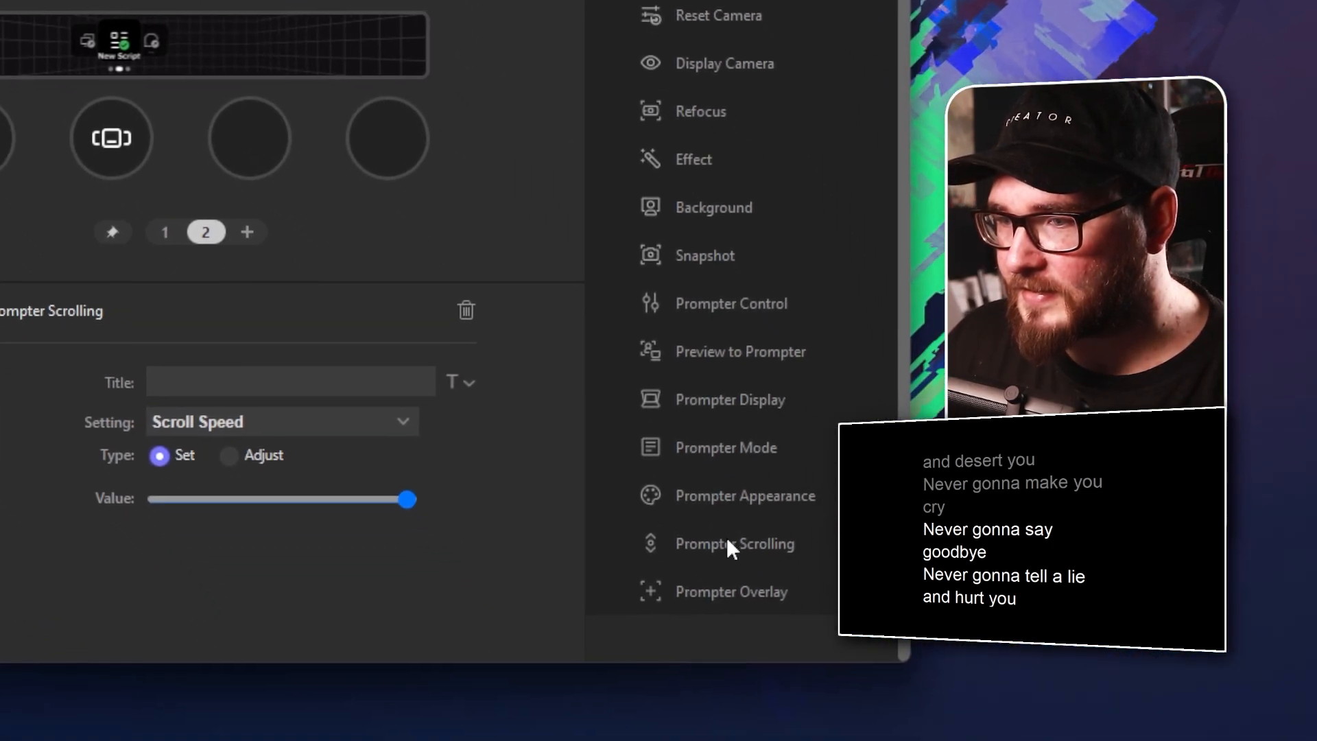
{"action": "left_click_drag", "start_coordinate": [726, 547], "coordinate": [599, 359]}
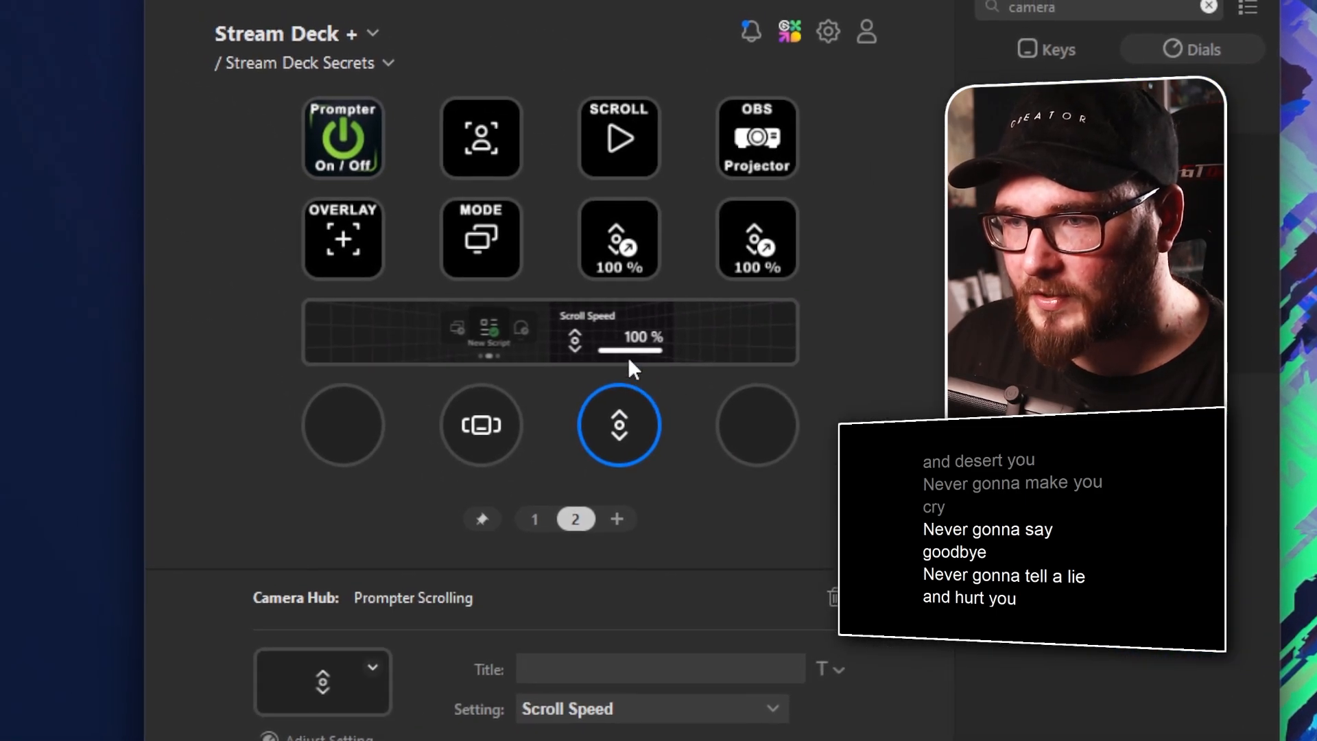
Set both Scroll Speed keys to the Adjust type, with a negative step size on the third key and +10 on the fourth
{"action": "left_click", "coordinate": [607, 207]}
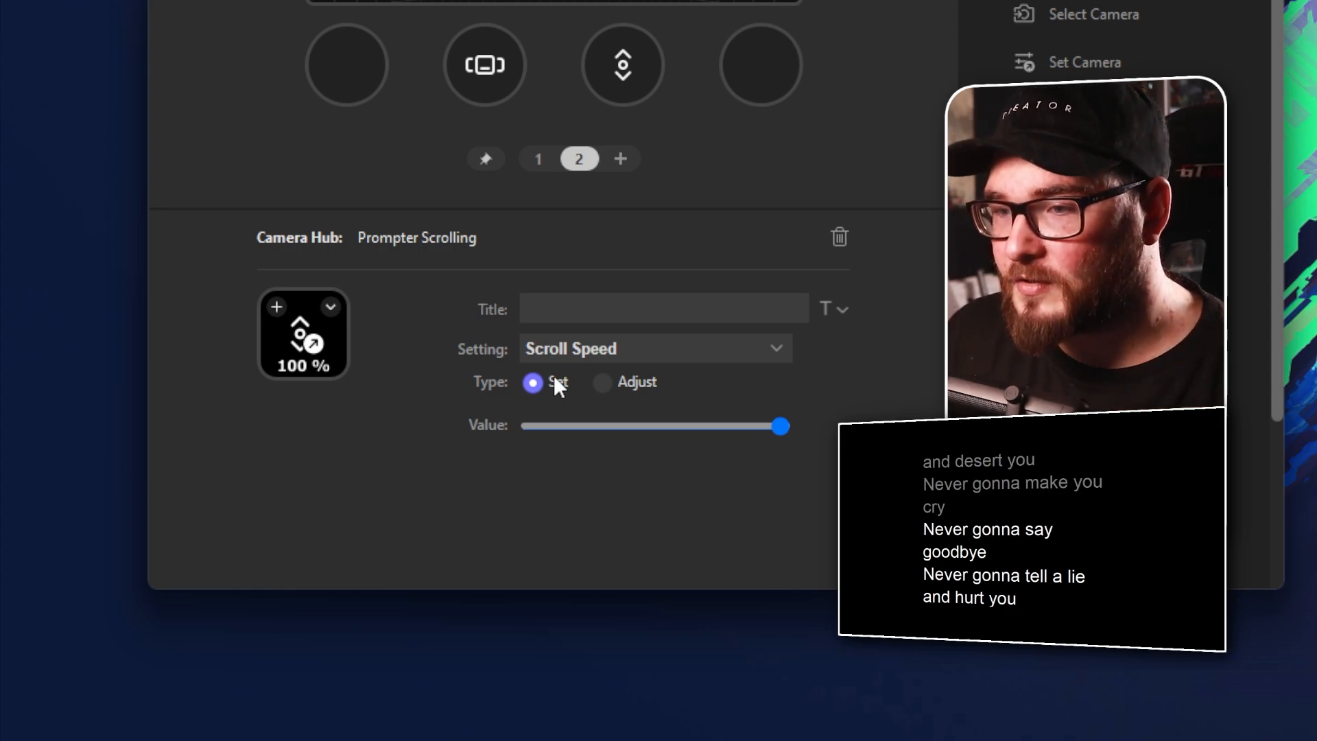
{"action": "left_click", "coordinate": [625, 382]}
{"action": "left_click", "coordinate": [608, 466]}
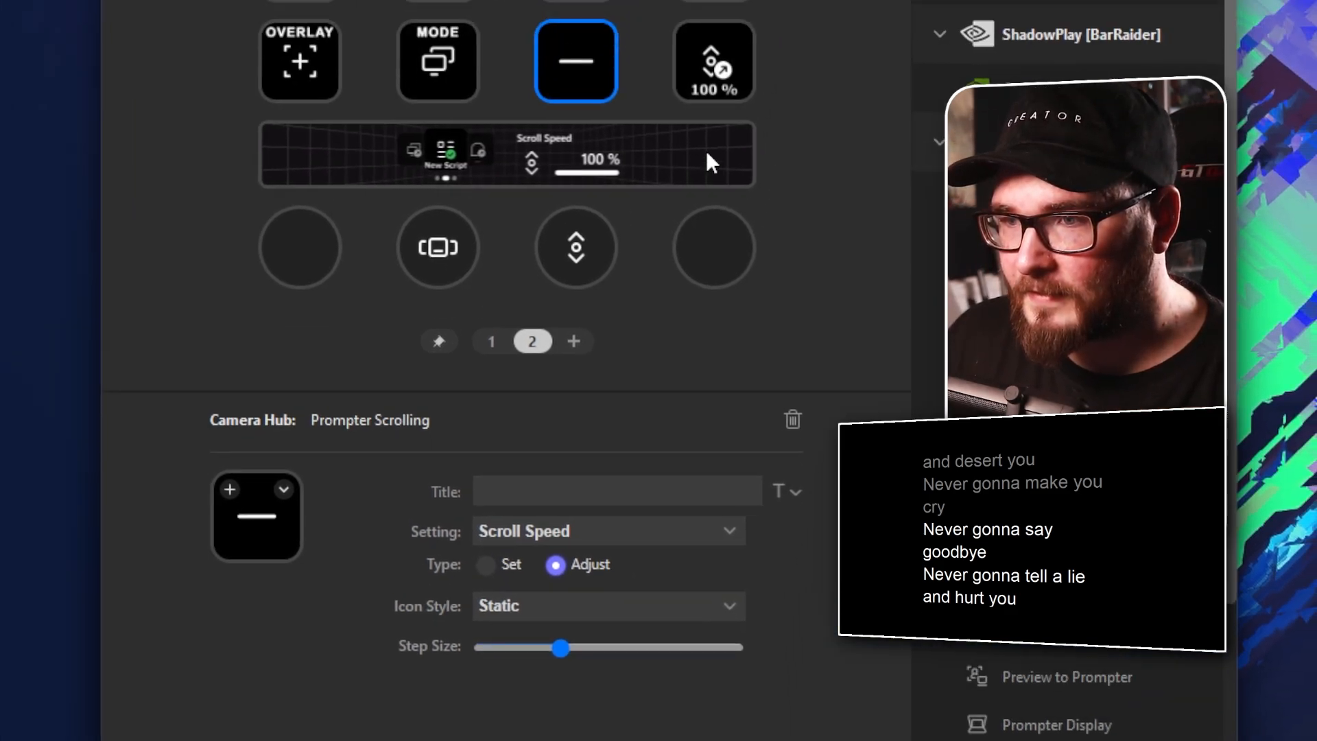
{"action": "left_click", "coordinate": [712, 50]}
{"action": "left_click", "coordinate": [622, 386]}
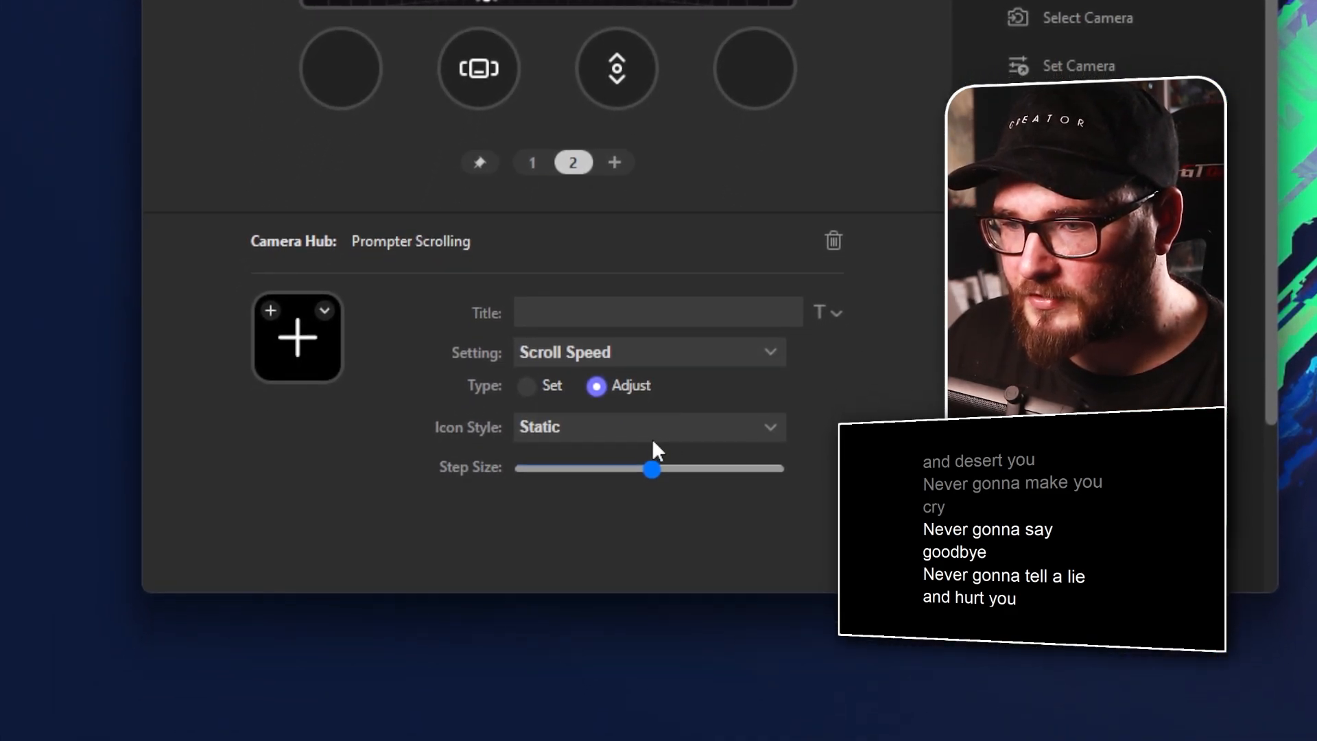
{"action": "left_click_drag", "start_coordinate": [652, 471], "coordinate": [686, 482]}
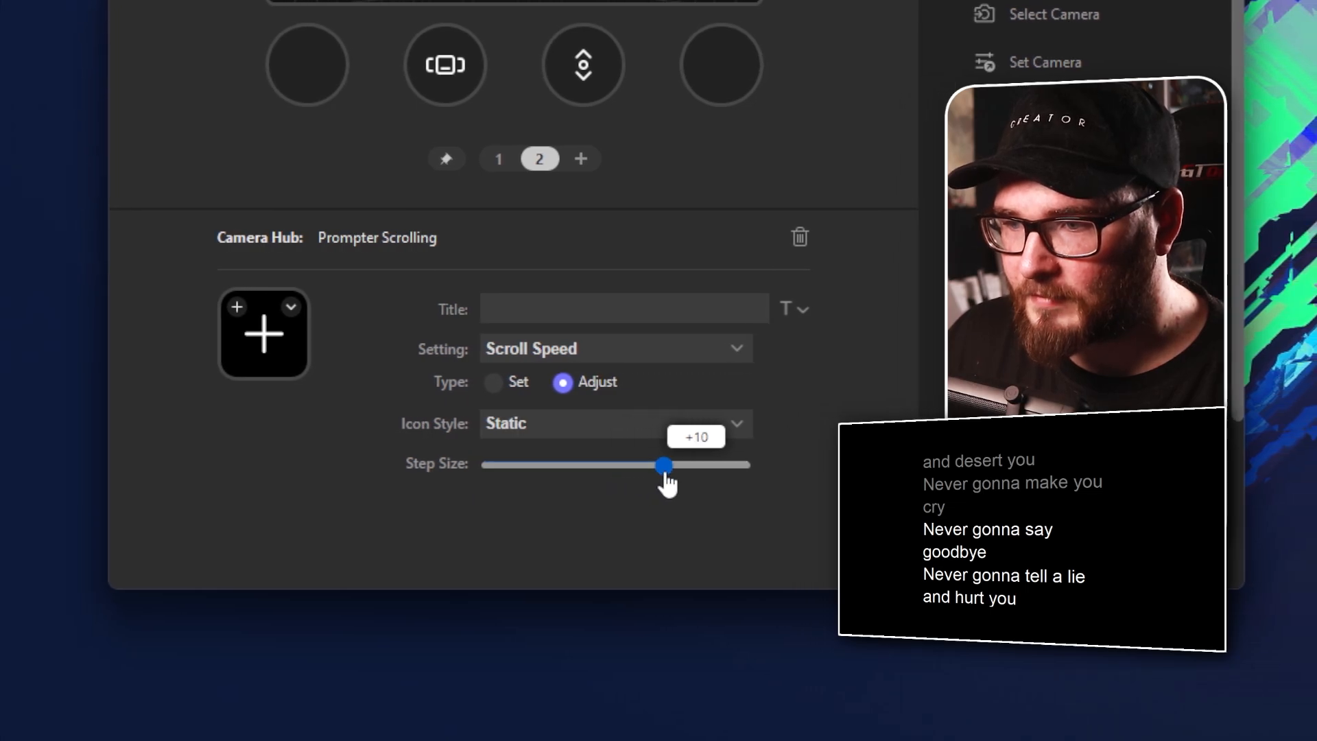
{"action": "left_click", "coordinate": [657, 354]}
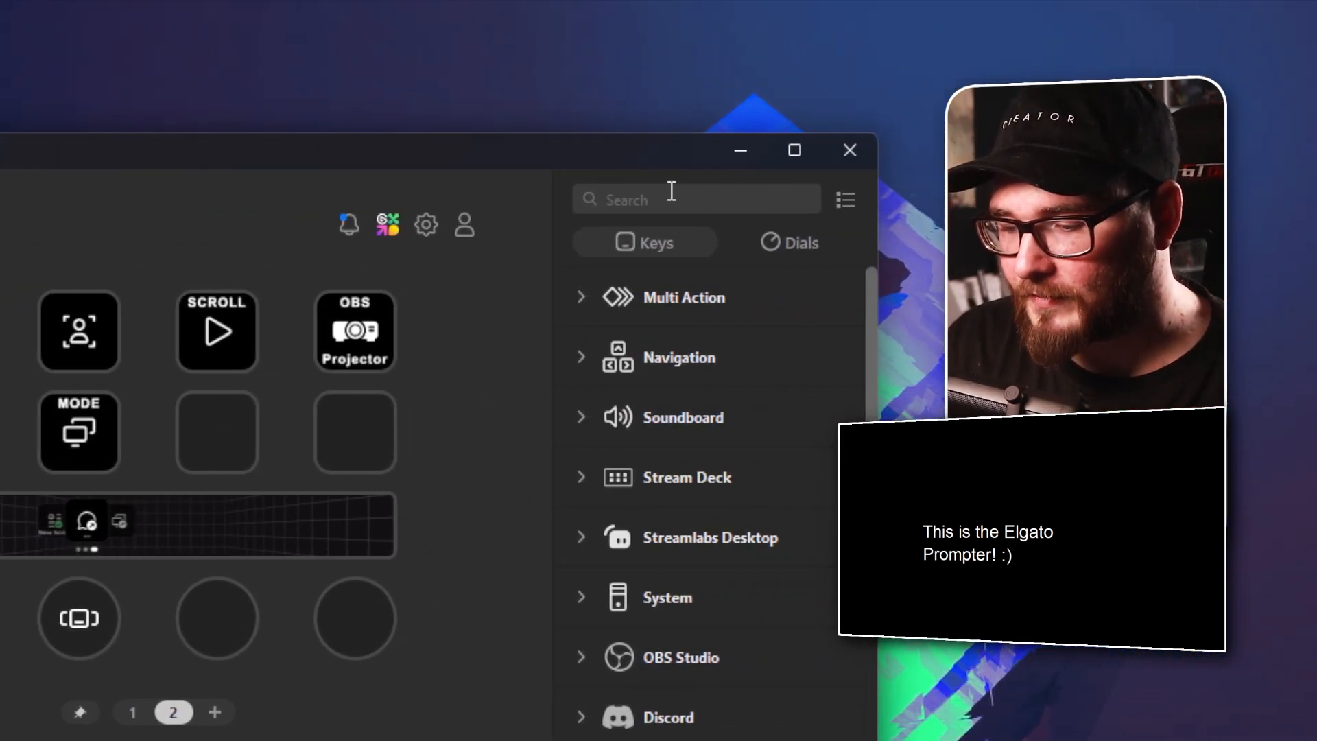
Search the key actions for "prompter" and assign Prompter Display with the Power setting to the empty third key of the second row
{"action": "left_click", "coordinate": [672, 196]}
{"action": "type", "text": "prompter"}
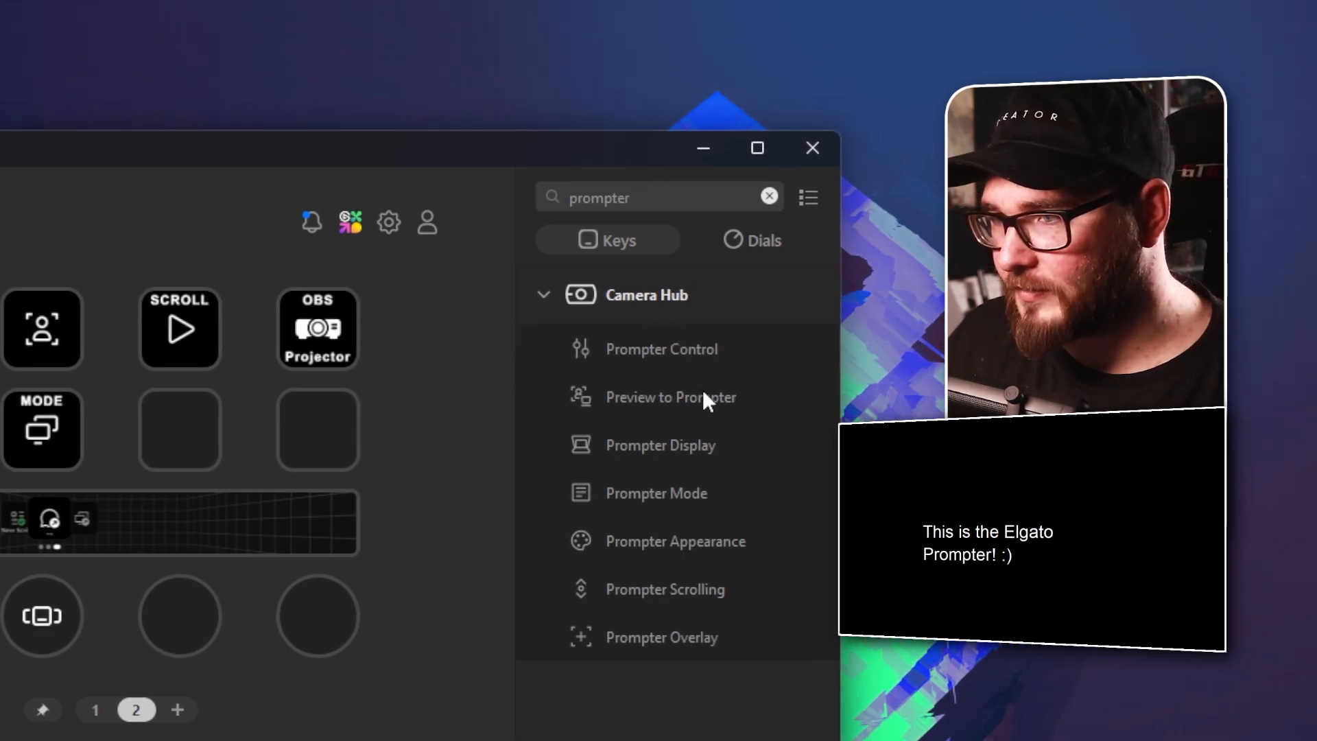
{"action": "left_click_drag", "start_coordinate": [734, 452], "coordinate": [200, 434]}
{"action": "left_click_drag", "start_coordinate": [521, 368], "coordinate": [526, 376]}
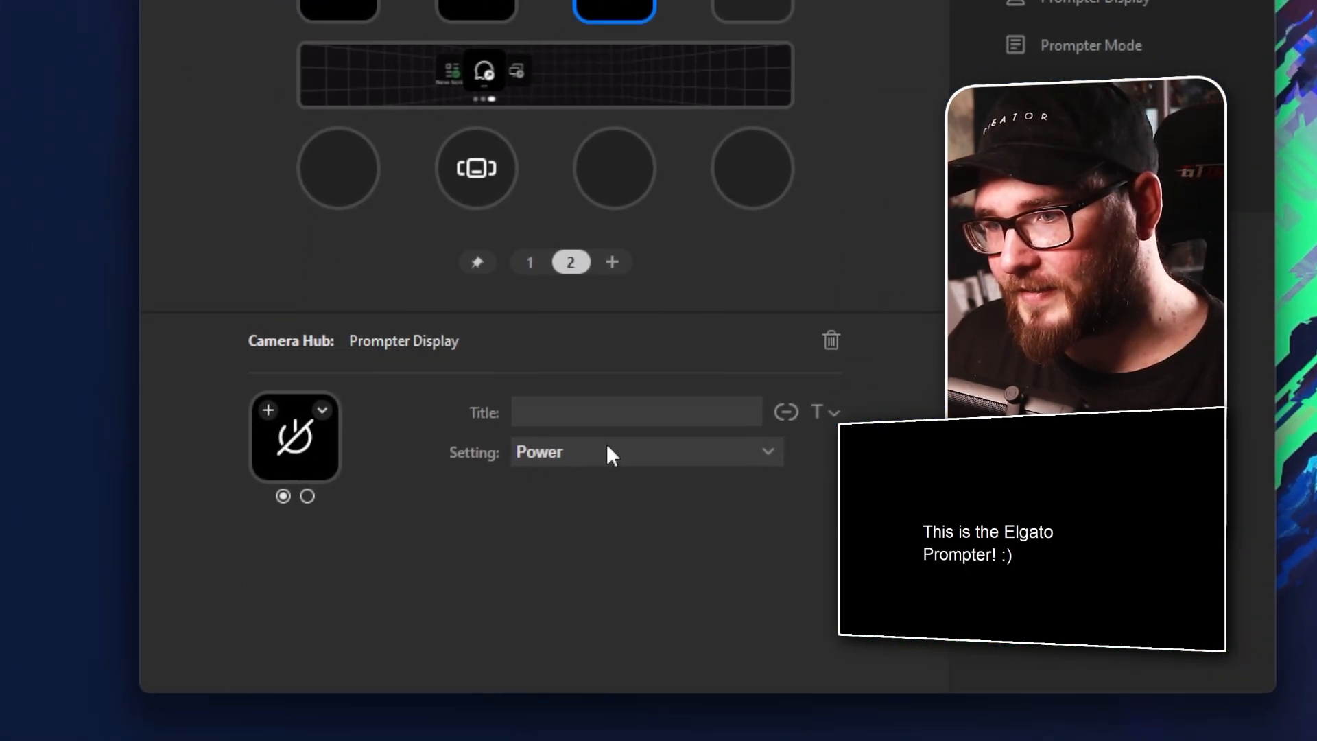
{"action": "left_click", "coordinate": [616, 396]}
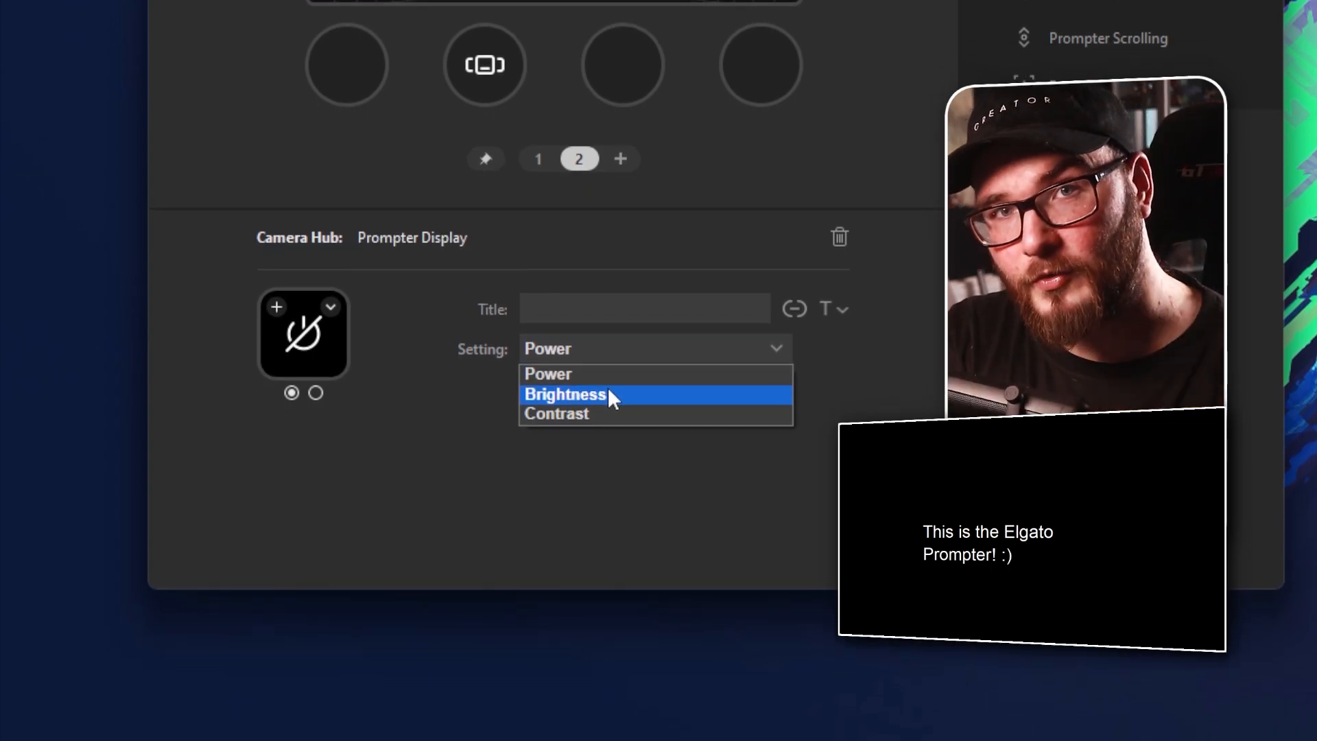
{"action": "left_click", "coordinate": [607, 371]}
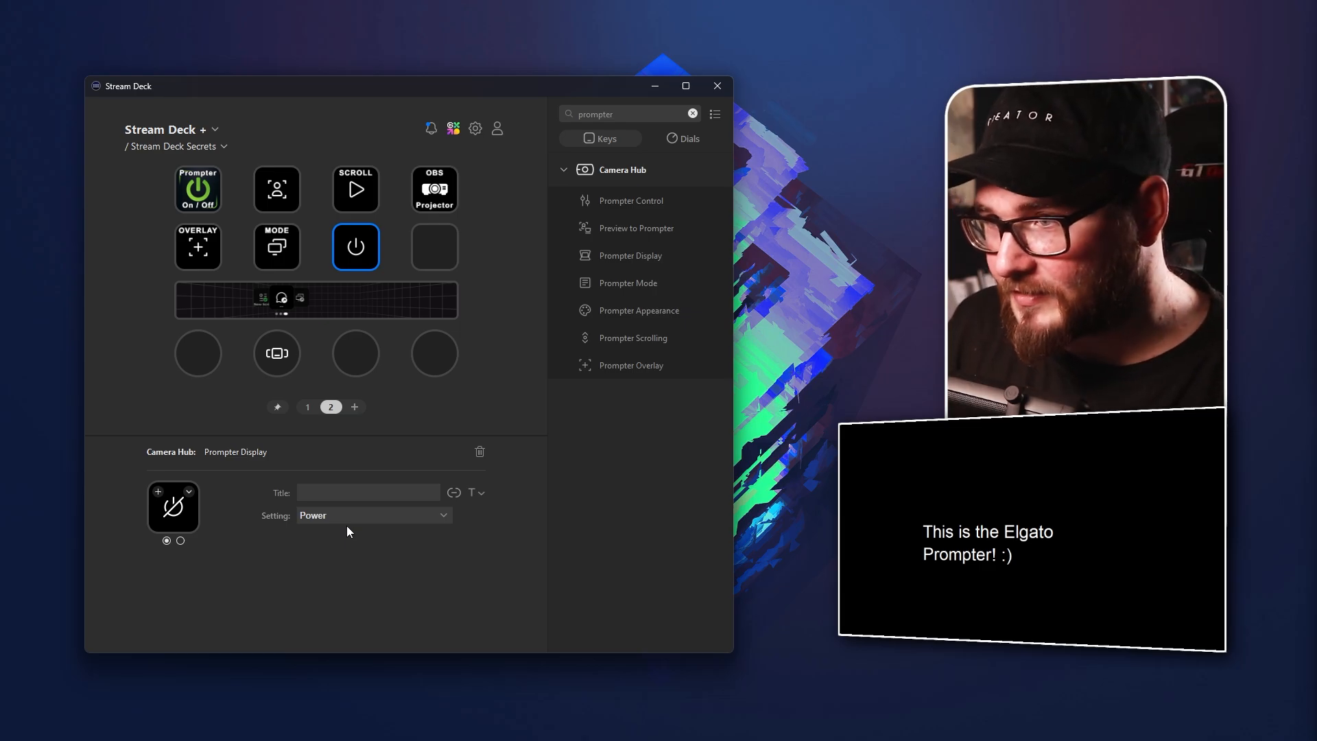
Check the existing Preview to Prompter key and assign the same action to the empty third key of the second row
{"action": "left_click", "coordinate": [278, 189]}
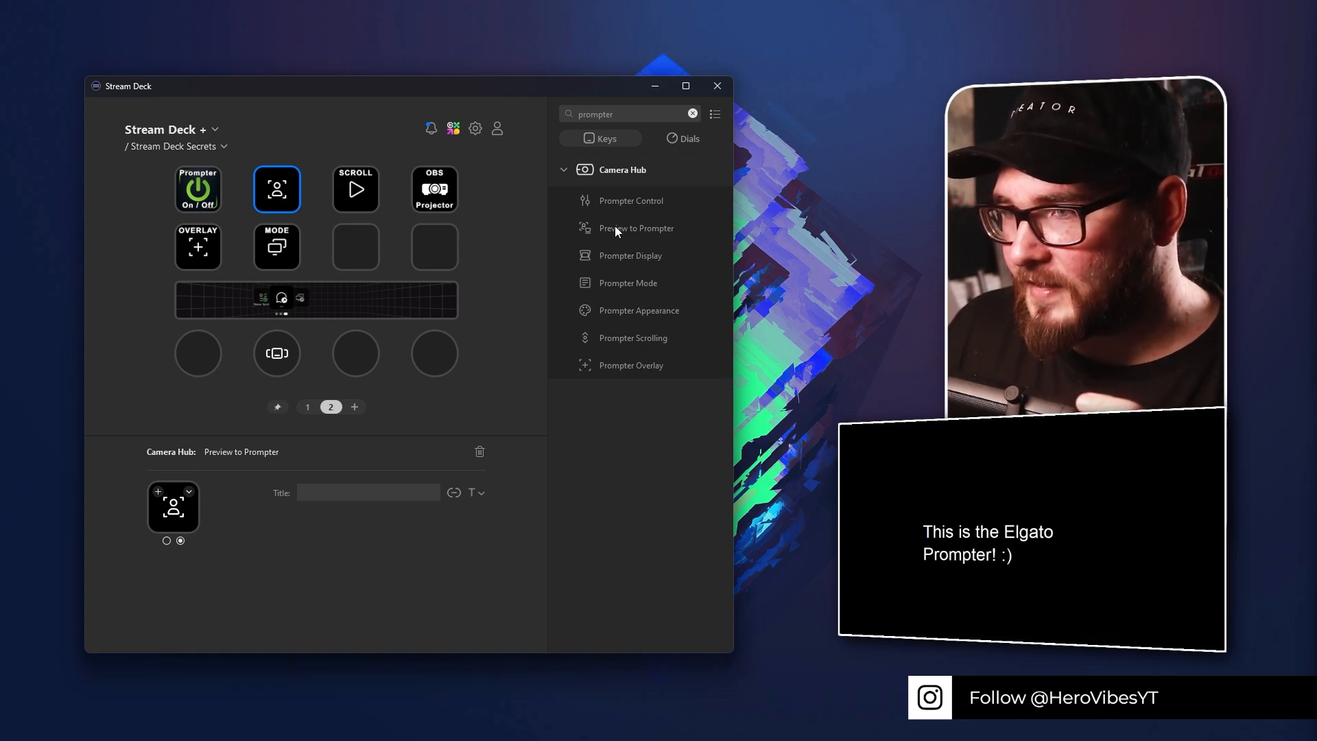
{"action": "left_click_drag", "start_coordinate": [616, 228], "coordinate": [357, 248]}
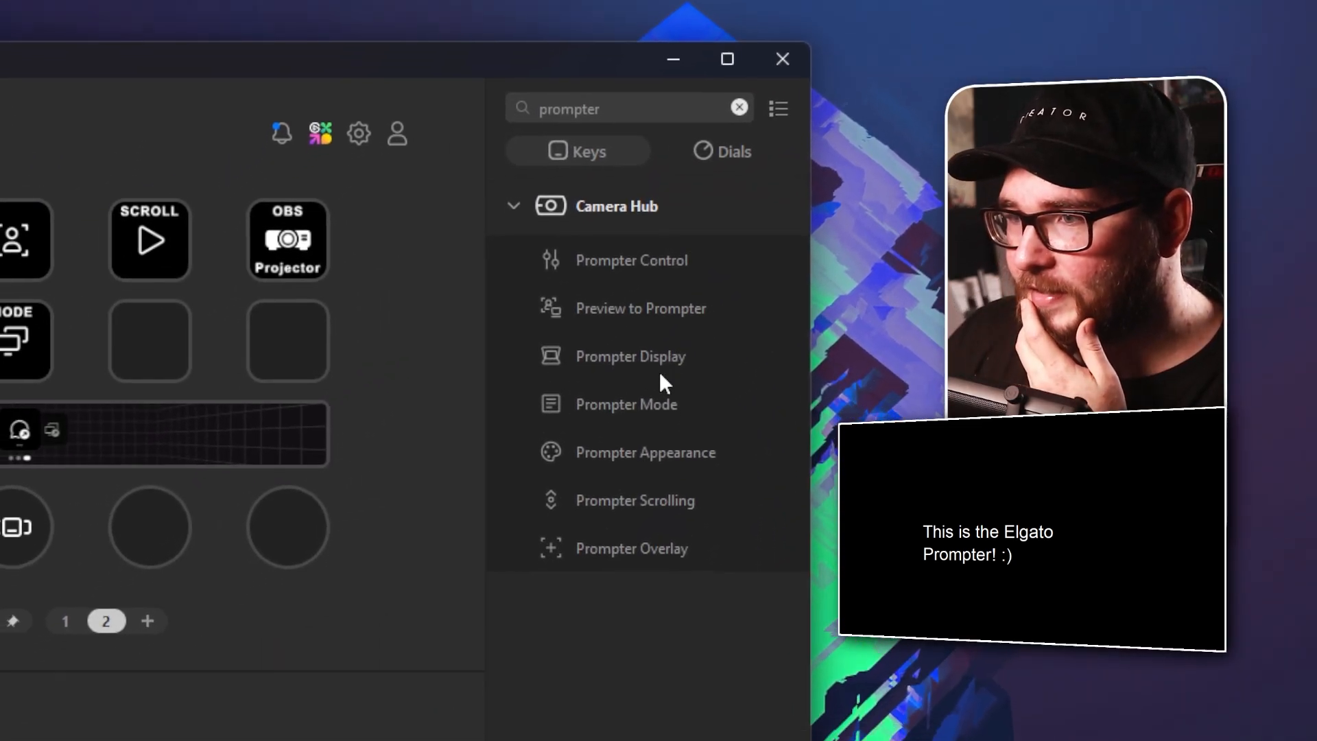
Assign Prompter Mode to the third and fourth keys of the second row and set the fourth key's state to Text
{"action": "left_click_drag", "start_coordinate": [661, 405], "coordinate": [155, 342]}
{"action": "left_click_drag", "start_coordinate": [1029, 428], "coordinate": [730, 384]}
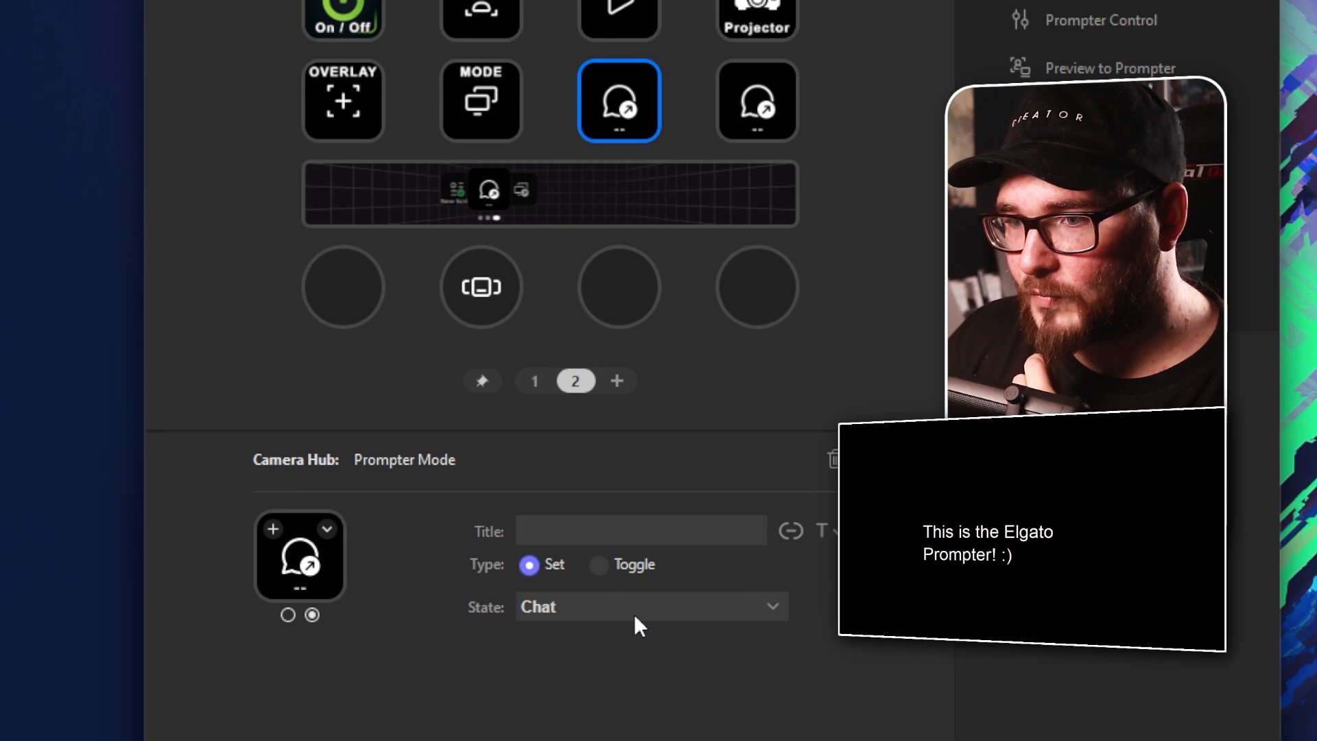
{"action": "left_click", "coordinate": [639, 614]}
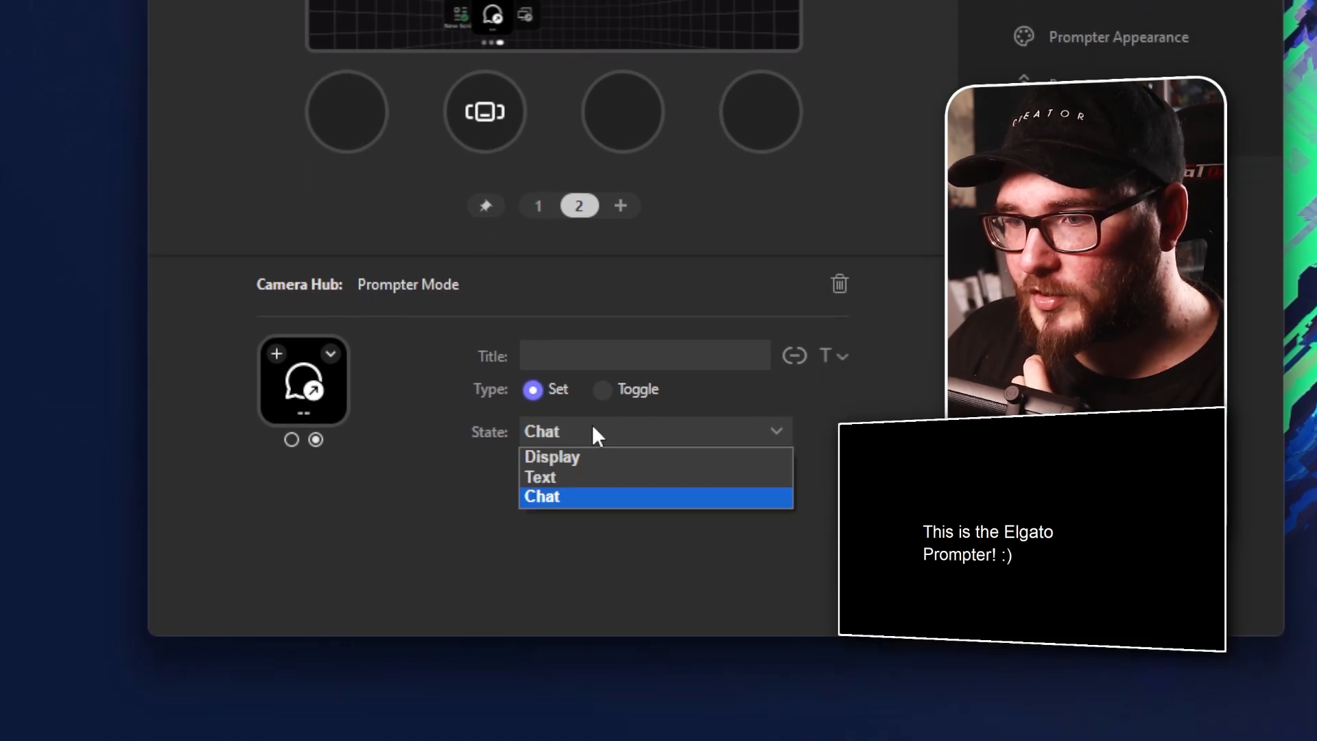
{"action": "left_click", "coordinate": [569, 418]}
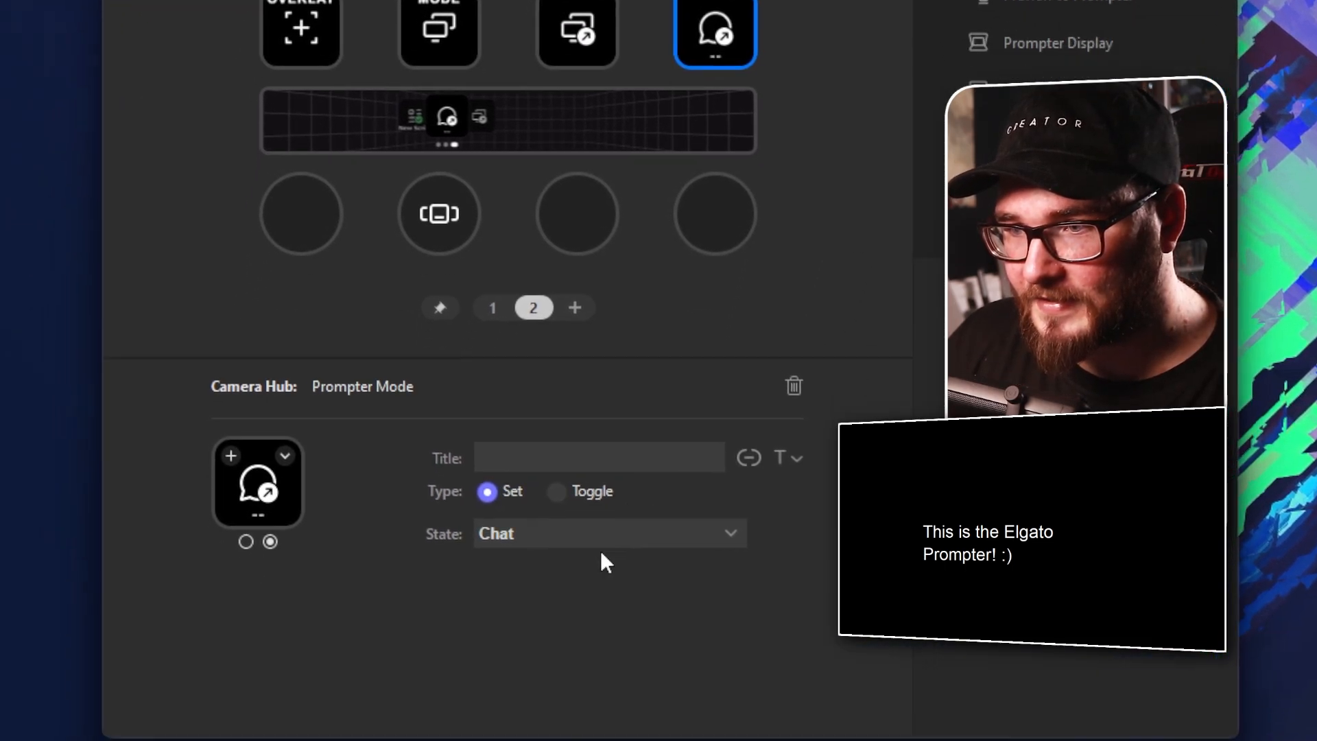
{"action": "left_click", "coordinate": [600, 545]}
{"action": "left_click", "coordinate": [604, 436]}
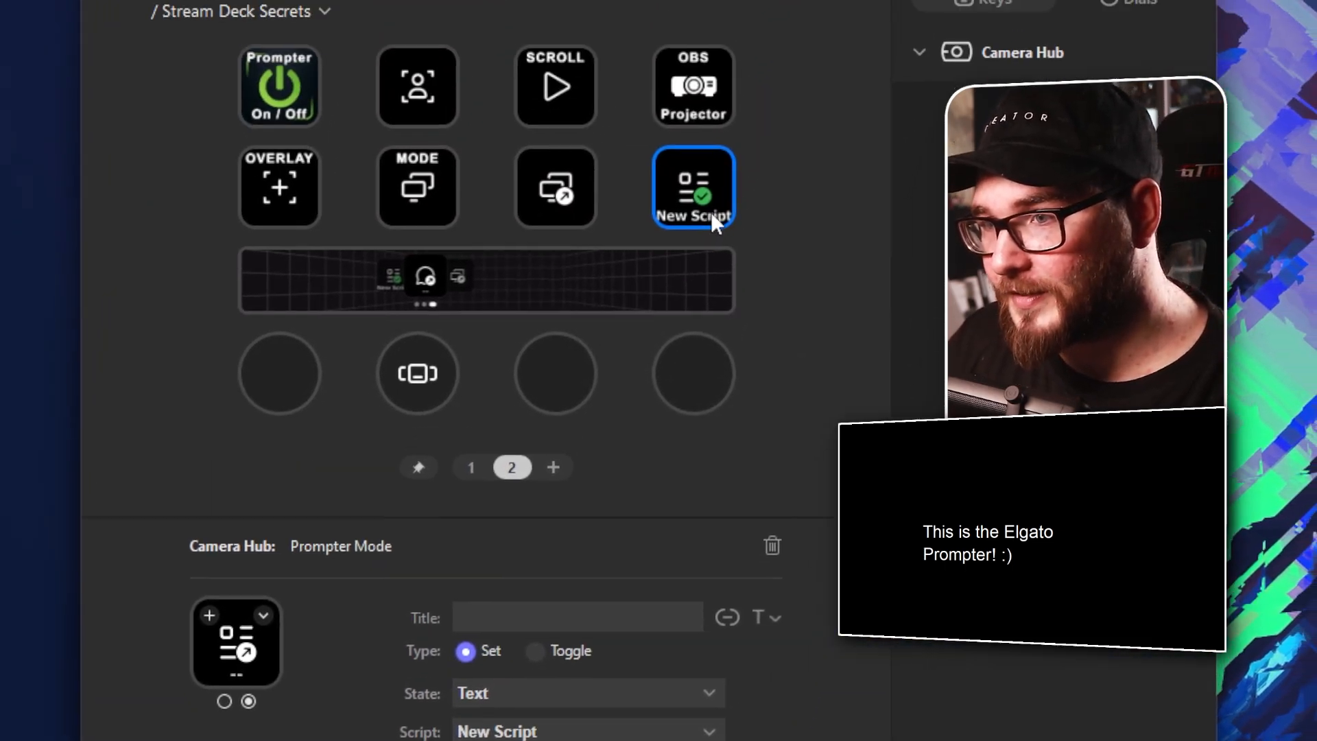
Delete the Prompter Mode action from the fourth key of the second row
{"action": "left_click", "coordinate": [747, 209]}
{"action": "left_click", "coordinate": [713, 207]}
{"action": "key", "text": "Delete"}
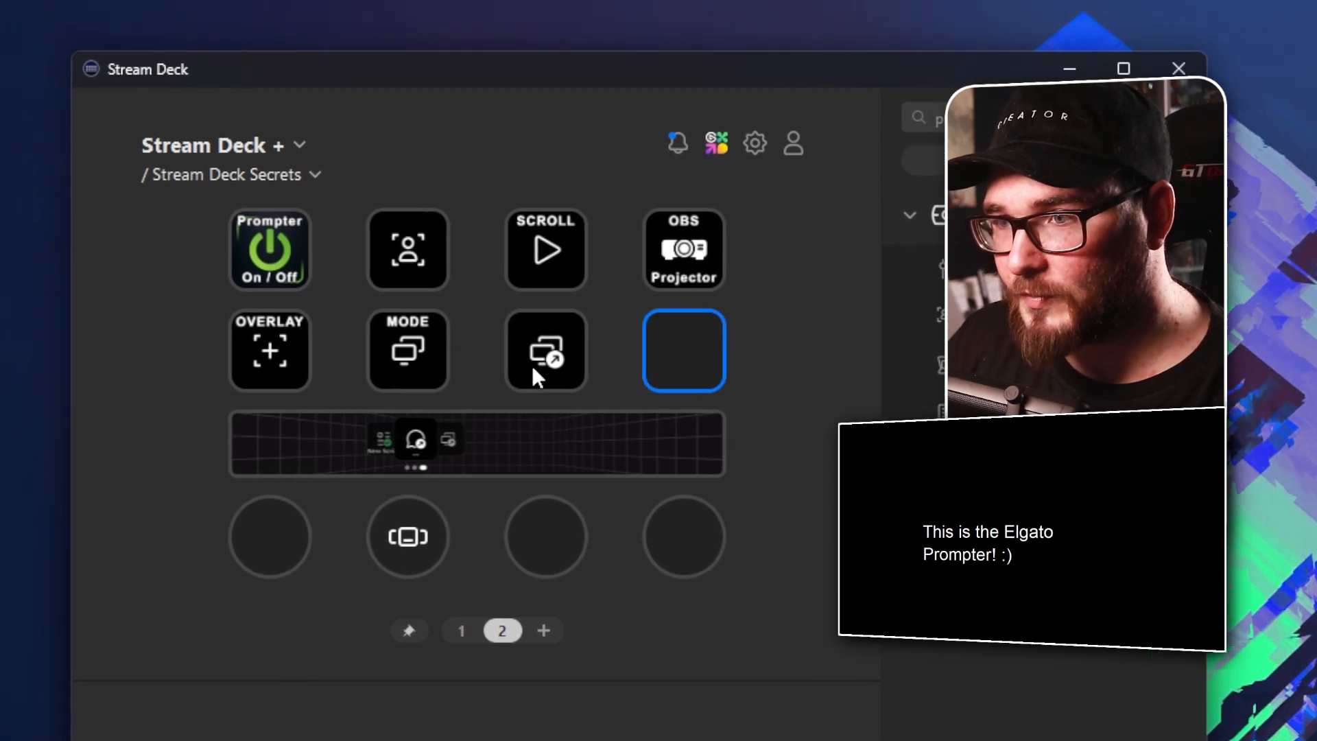
Set the third key's Prompter Mode to the Toggle type with Display as State 1 and Text as State 2
{"action": "left_click", "coordinate": [539, 208]}
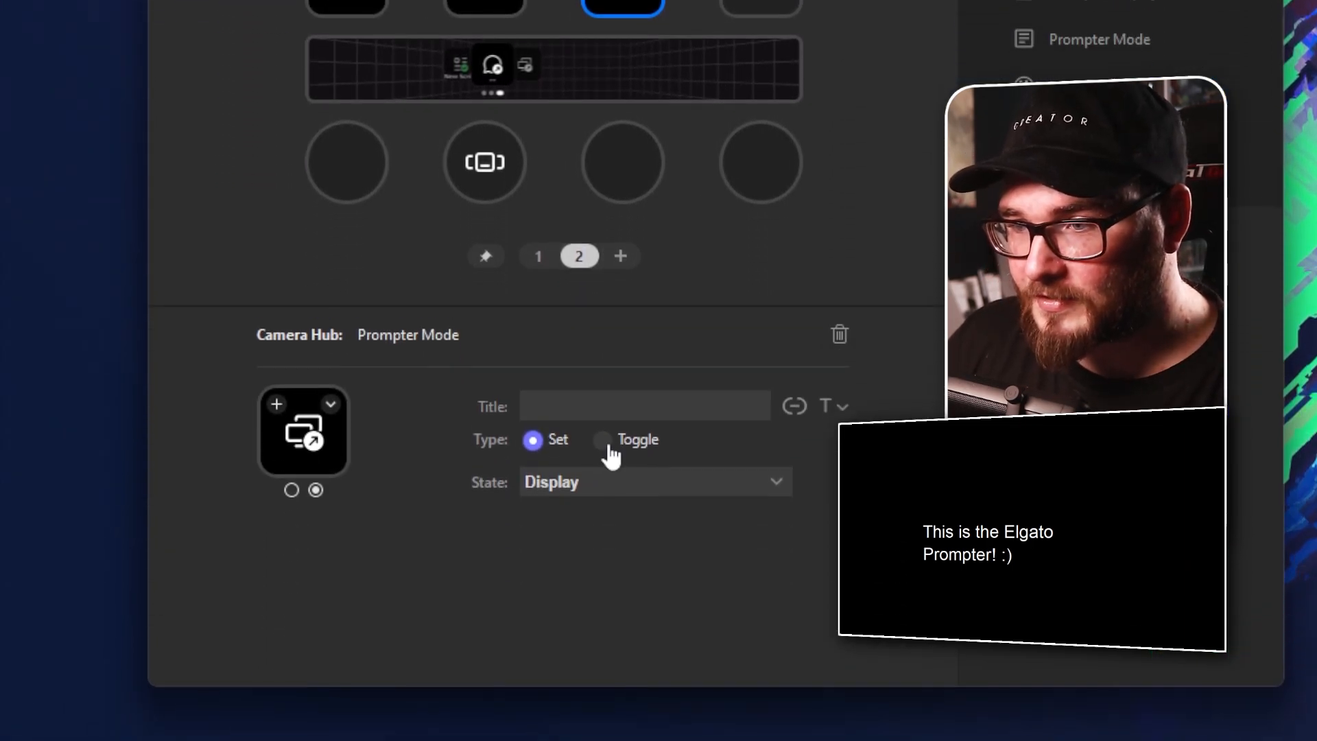
{"action": "left_click", "coordinate": [603, 376]}
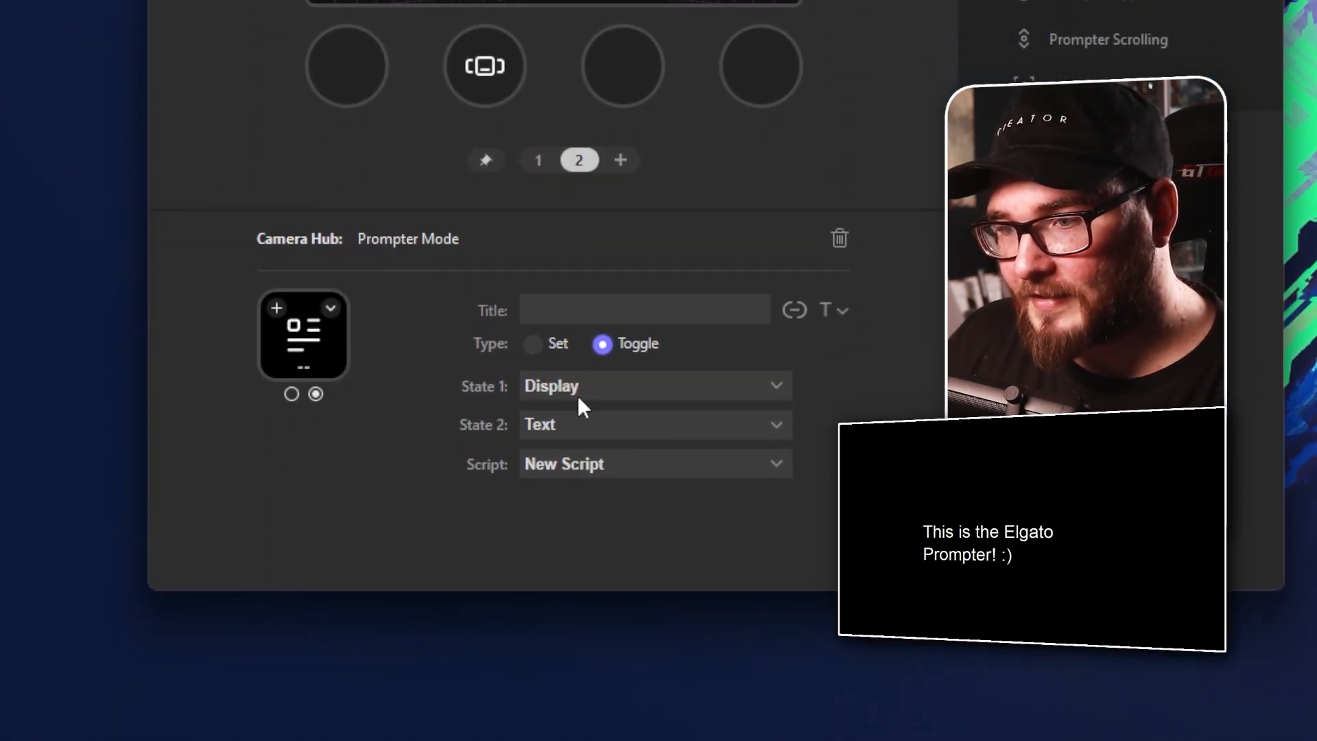
{"action": "left_click", "coordinate": [571, 382]}
{"action": "left_click", "coordinate": [567, 405]}
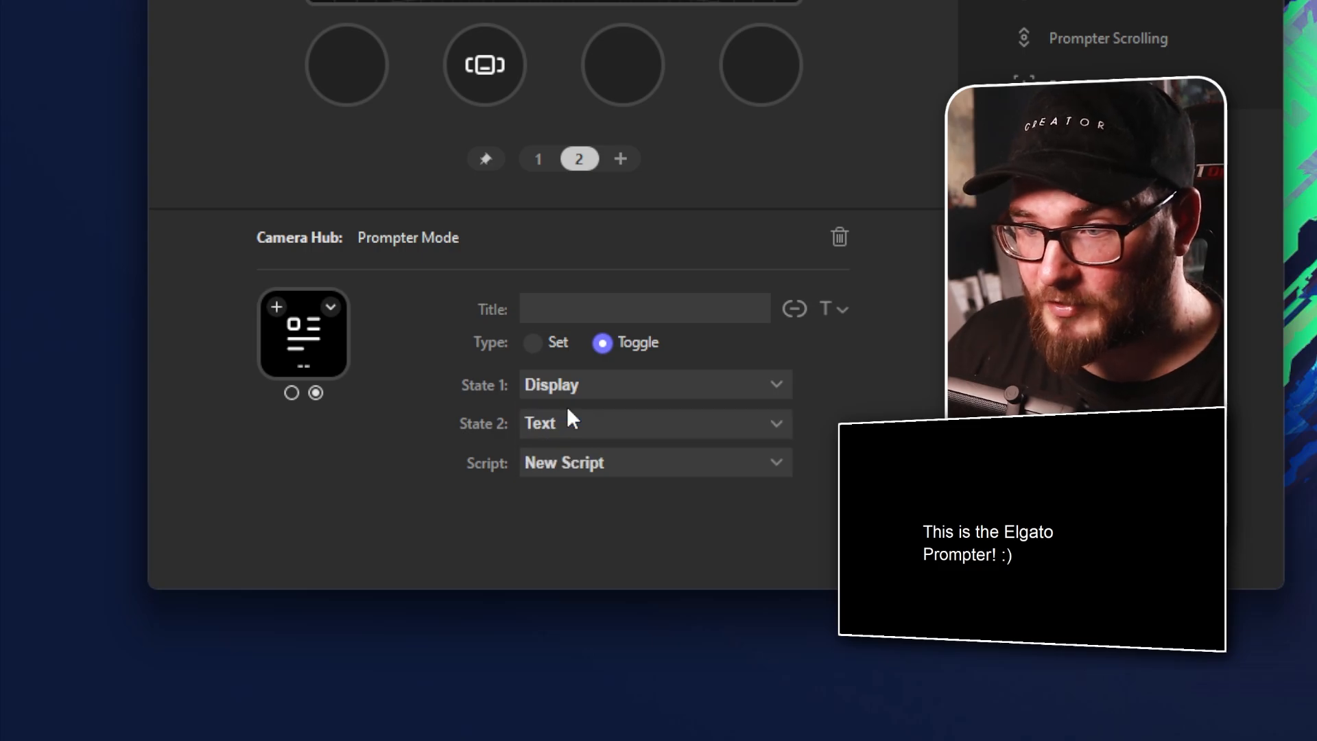
{"action": "left_click", "coordinate": [567, 422]}
{"action": "left_click", "coordinate": [563, 469]}
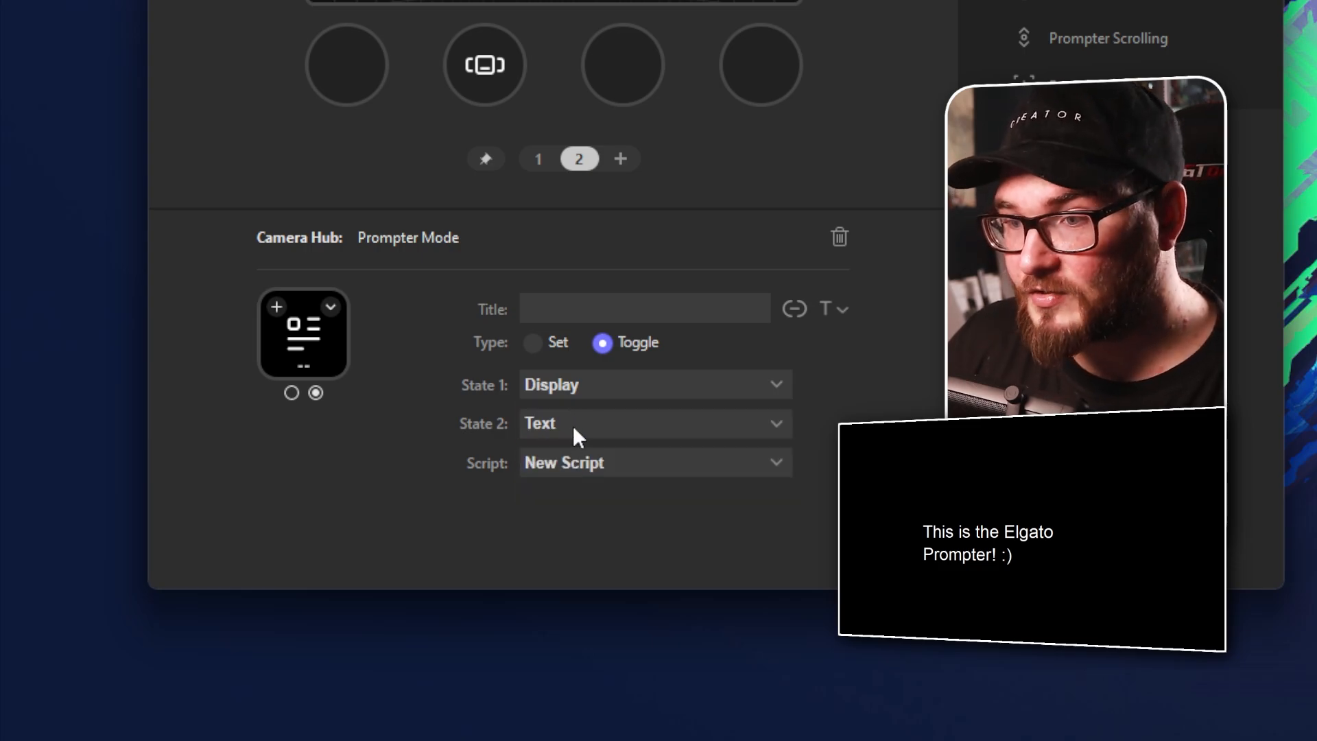
{"action": "left_click", "coordinate": [573, 424]}
{"action": "left_click", "coordinate": [566, 469]}
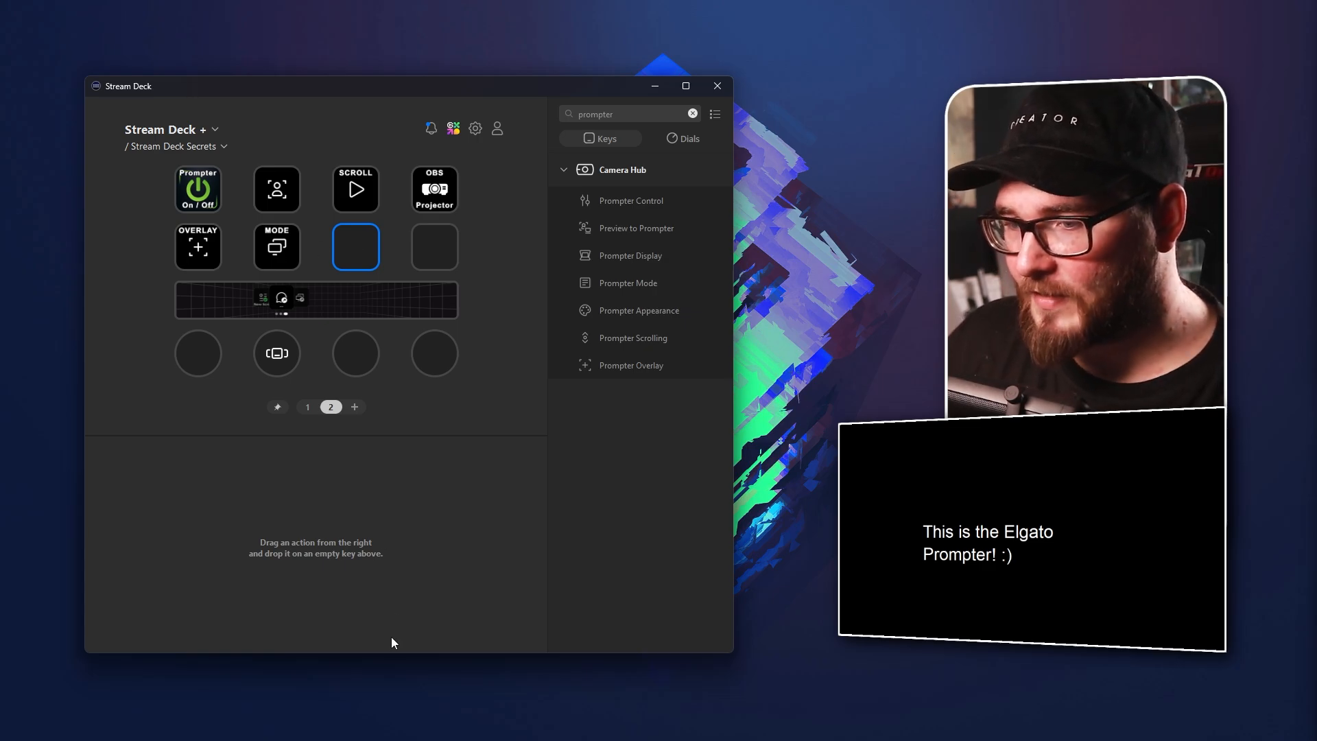
Switch to Camera Hub and select Cross as the pointer in the prompter's overlay settings
{"action": "left_click", "coordinate": [522, 725]}
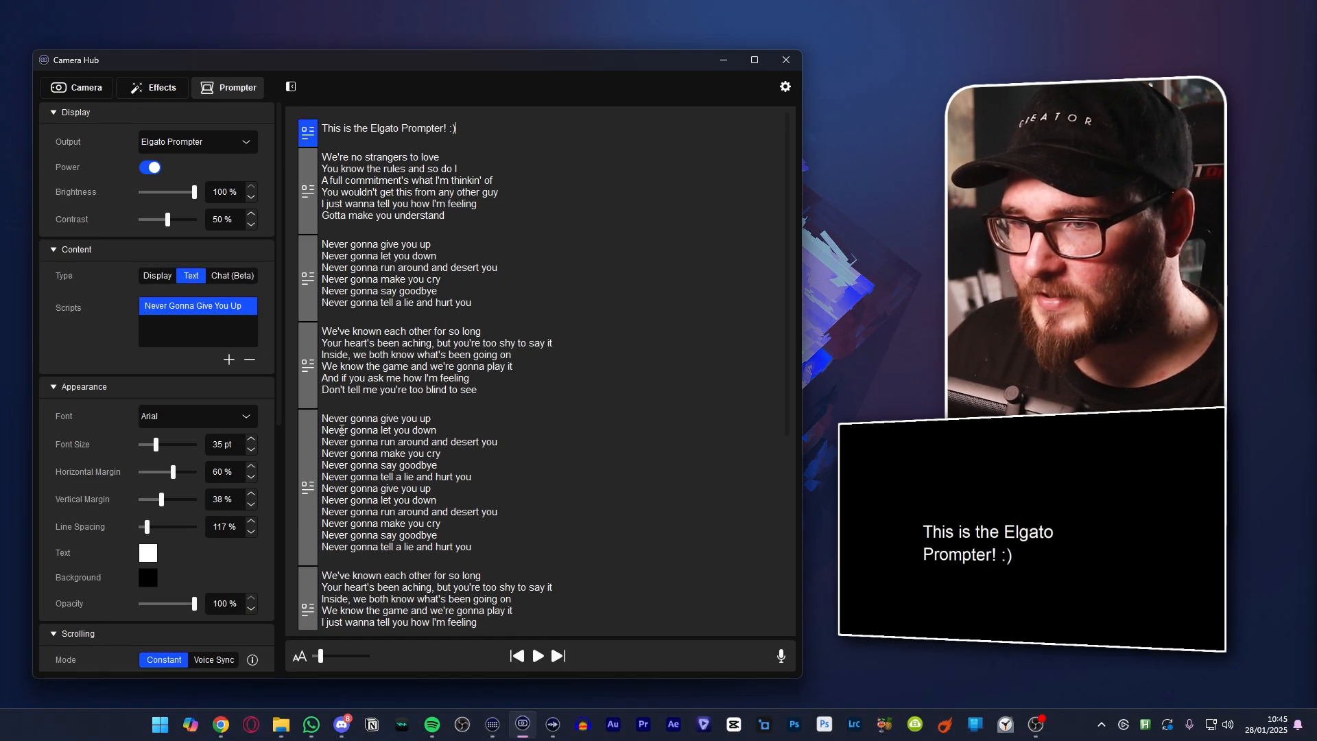
{"action": "scroll", "coordinate": [111, 315], "scroll_direction": "down", "scroll_amount": 6}
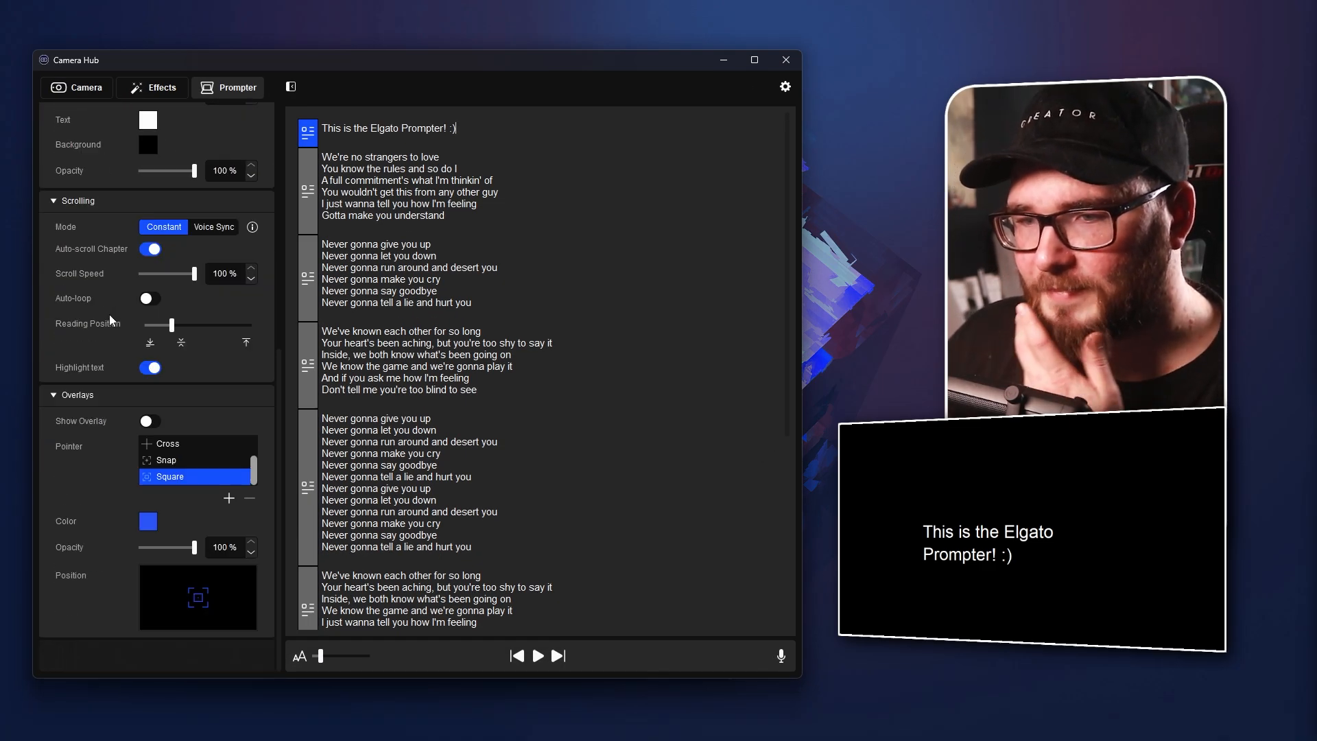
{"action": "left_click", "coordinate": [165, 444]}
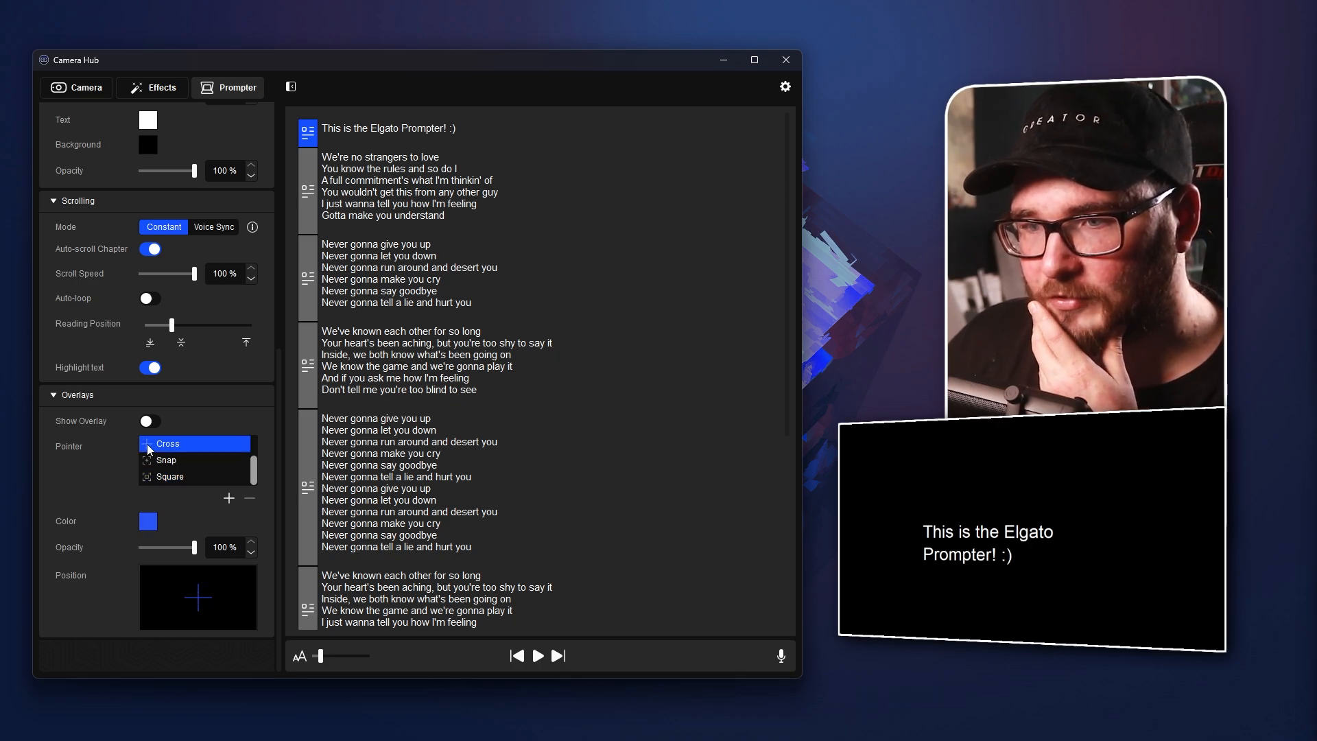
Try the Snap pointer in the prompter's overlay settings and select Square as the pointer
{"action": "left_click", "coordinate": [171, 460]}
{"action": "left_click", "coordinate": [177, 479]}
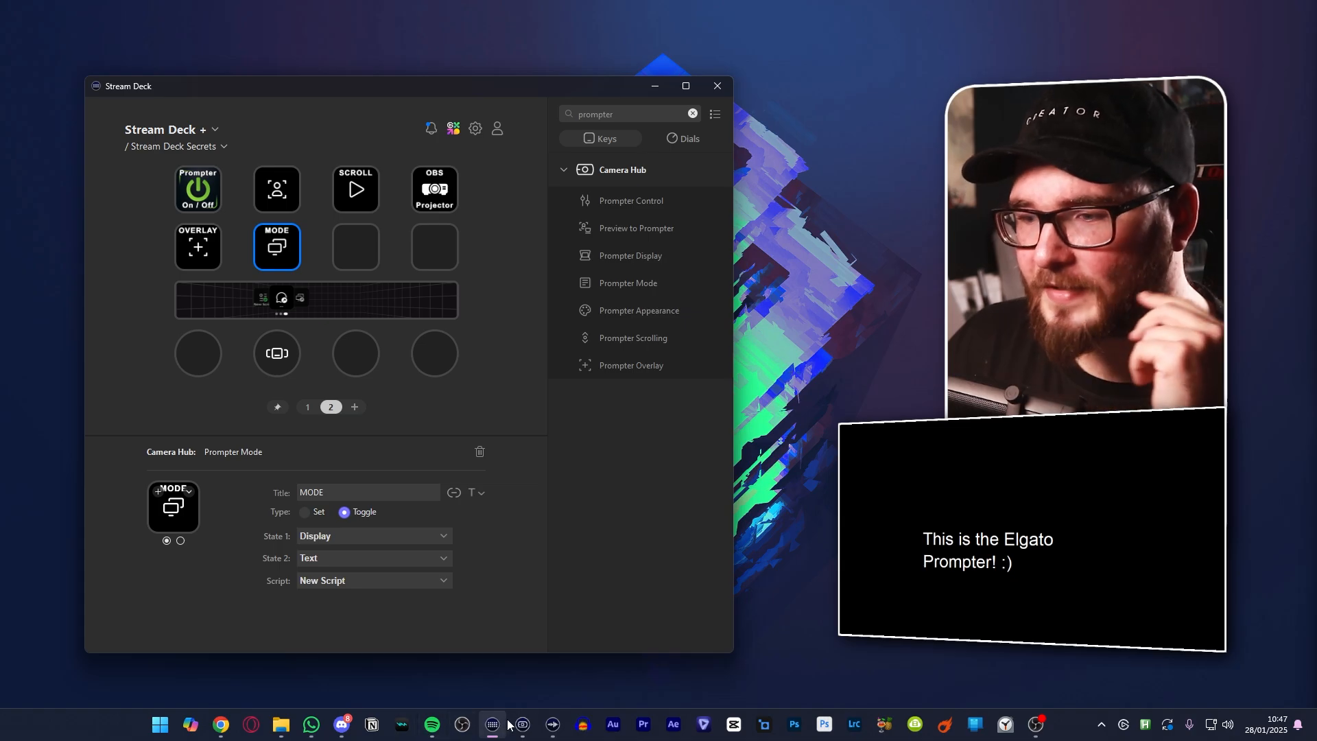
Switch to Camera Hub and add a new prompter script named Pokemon
{"action": "left_click", "coordinate": [523, 725]}
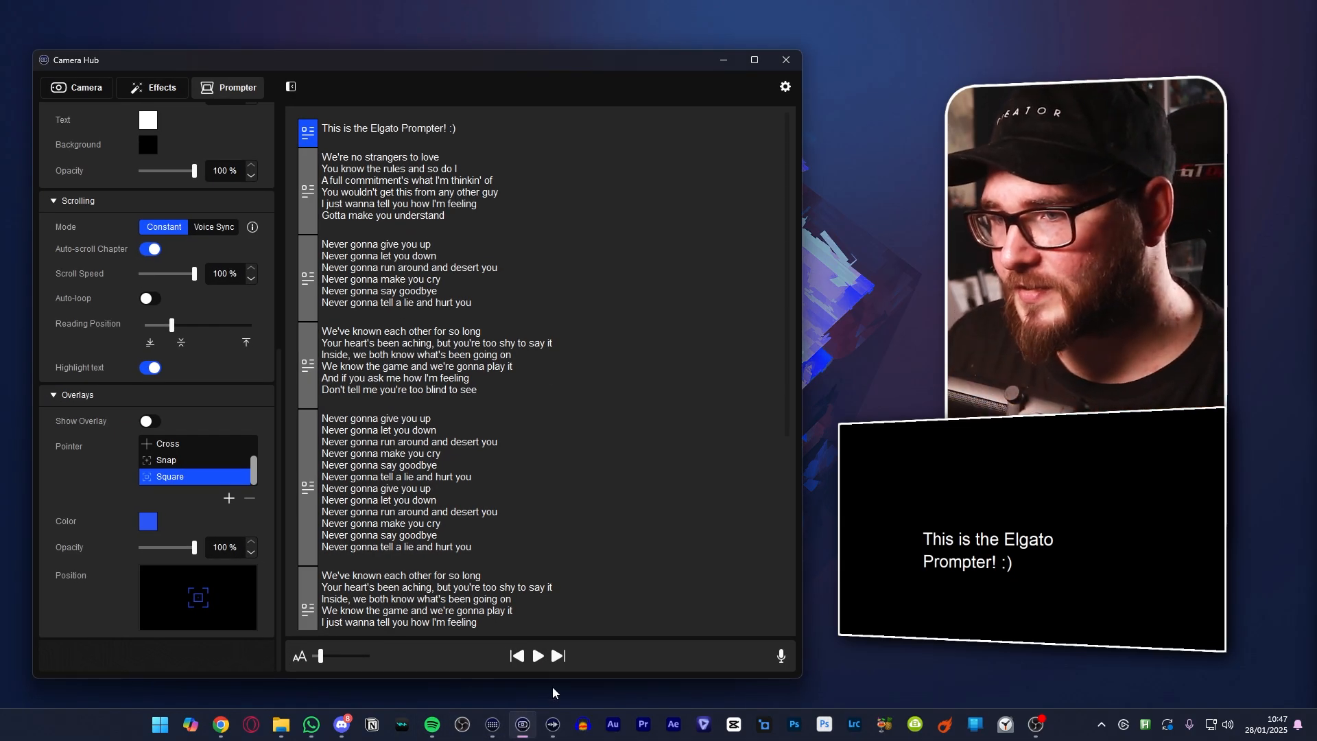
{"action": "scroll", "coordinate": [158, 364], "scroll_direction": "up", "scroll_amount": 5}
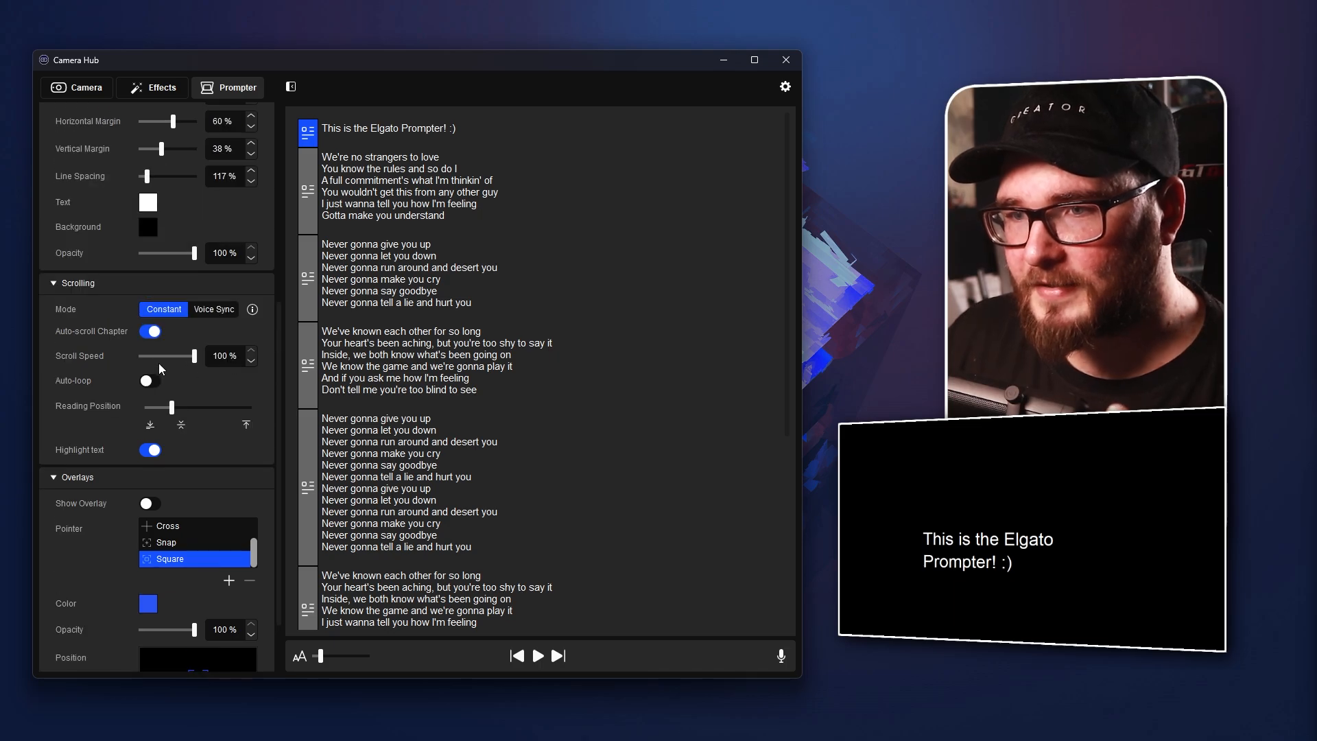
{"action": "scroll", "coordinate": [71, 321], "scroll_direction": "up", "scroll_amount": 1}
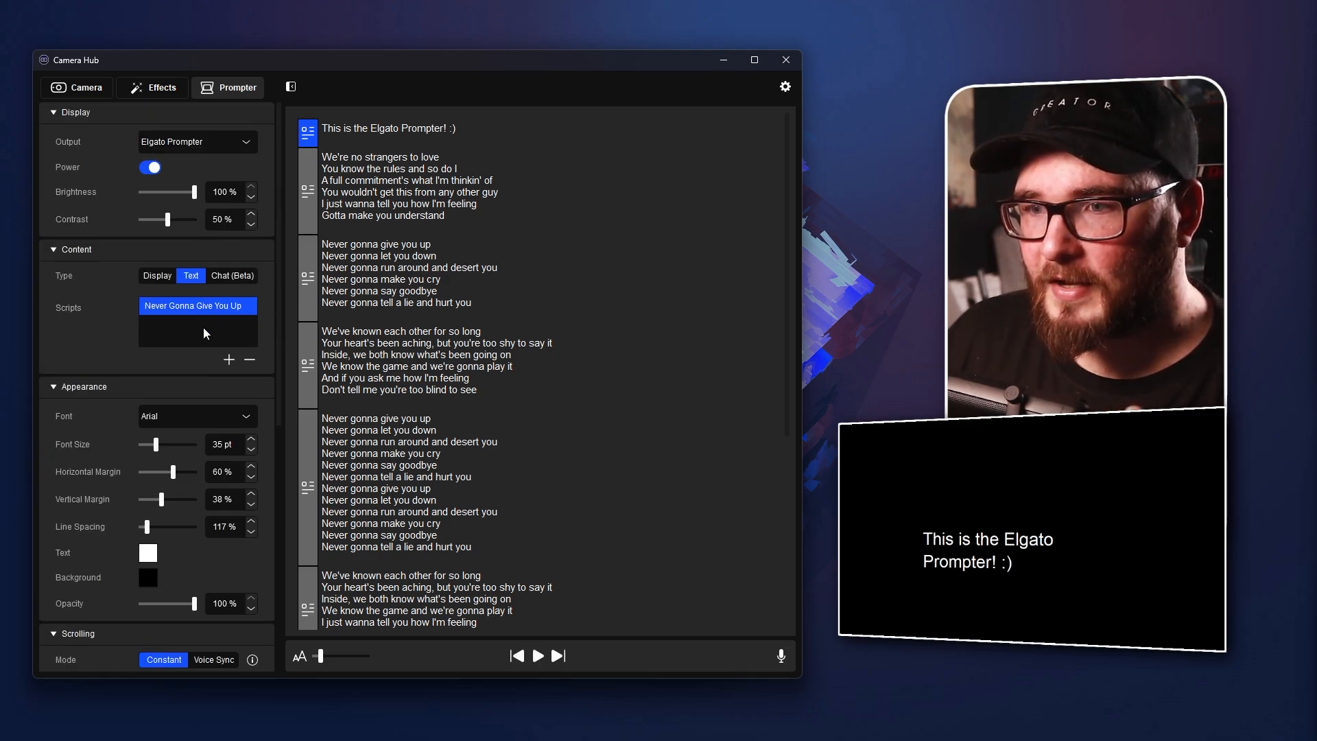
{"action": "left_click", "coordinate": [229, 360]}
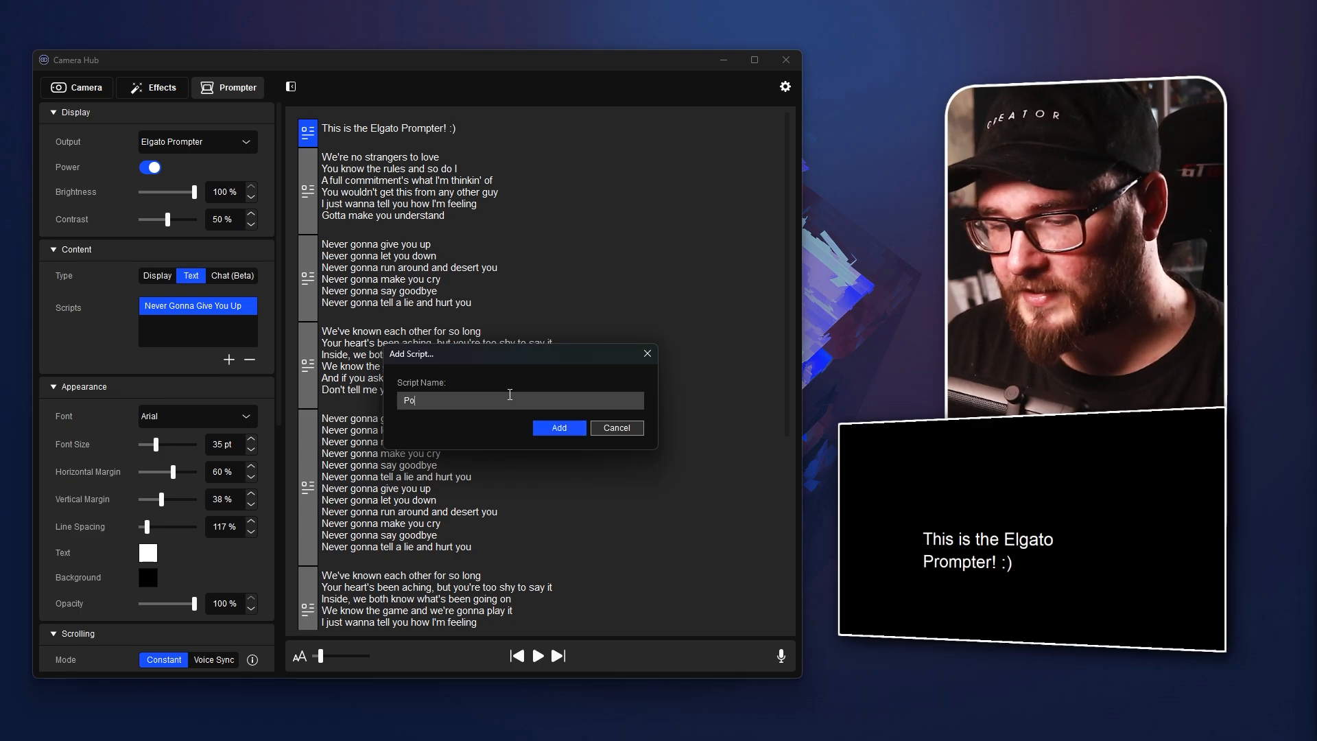
{"action": "type", "text": "Pokemon"}
{"action": "key", "text": "Return"}
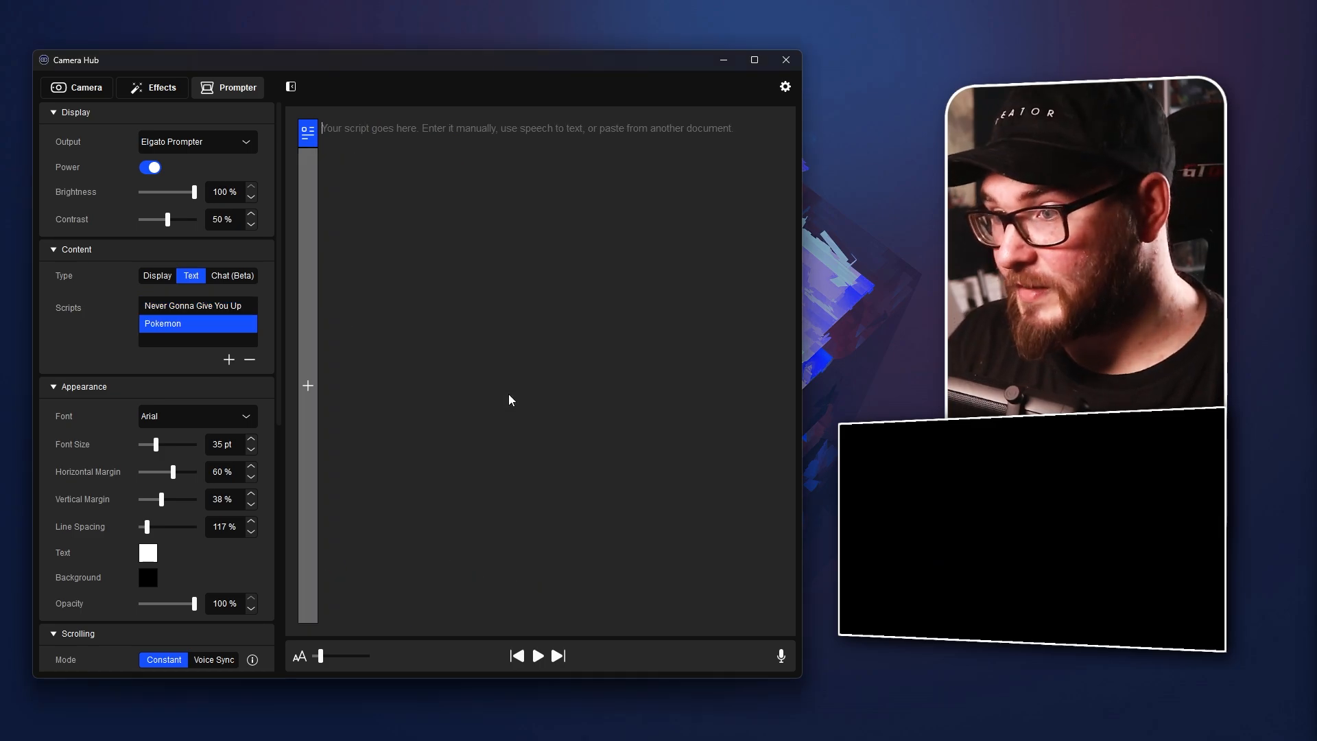
Add another prompter script titled with a short personal message and minimize the Camera Hub window
{"action": "left_click", "coordinate": [229, 360]}
{"action": "type", "text": "Migeul I love You"}
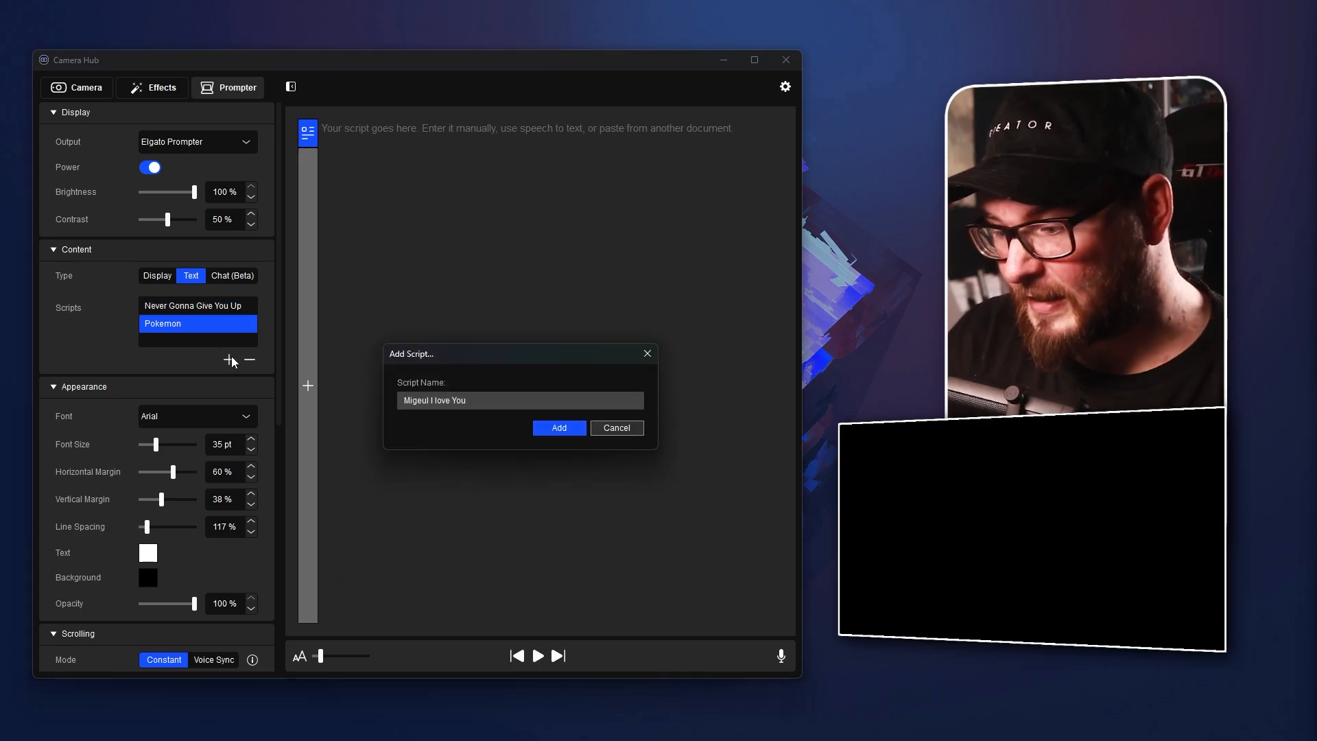
{"action": "key", "text": "Return"}
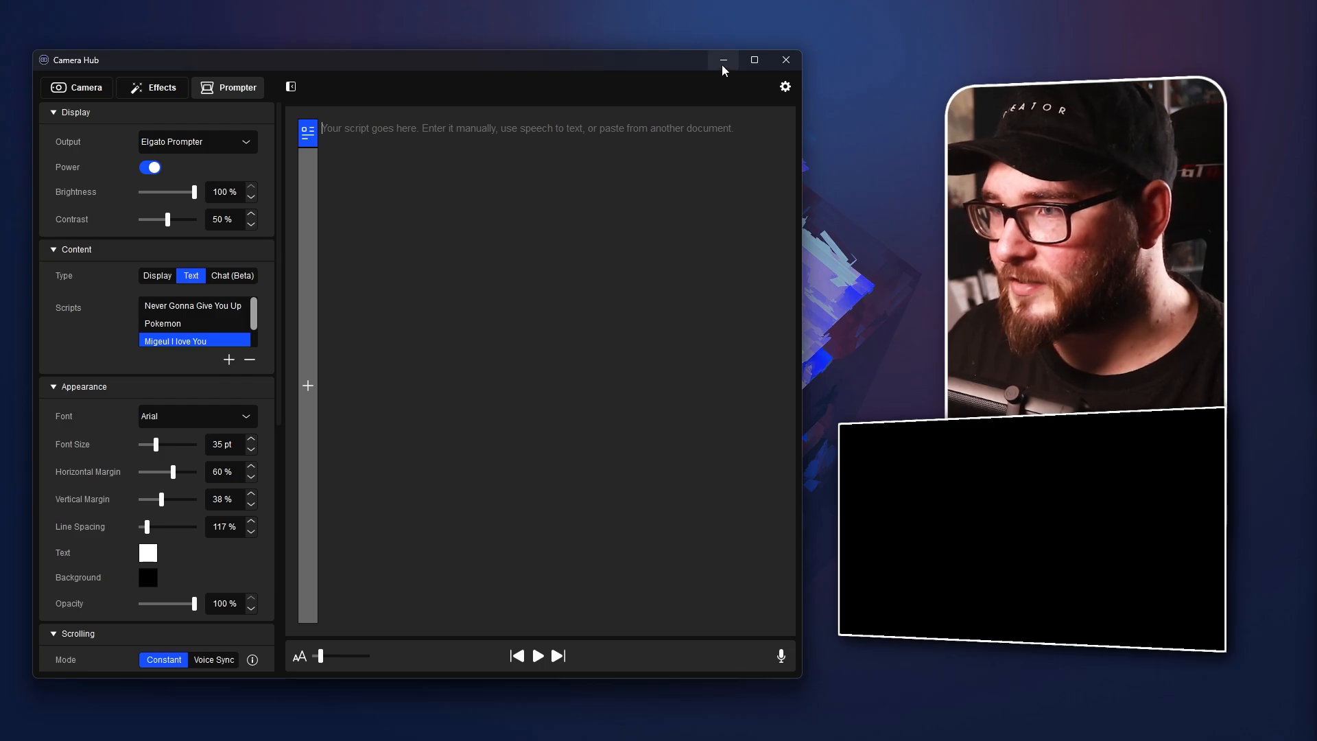
{"action": "left_click", "coordinate": [721, 64]}
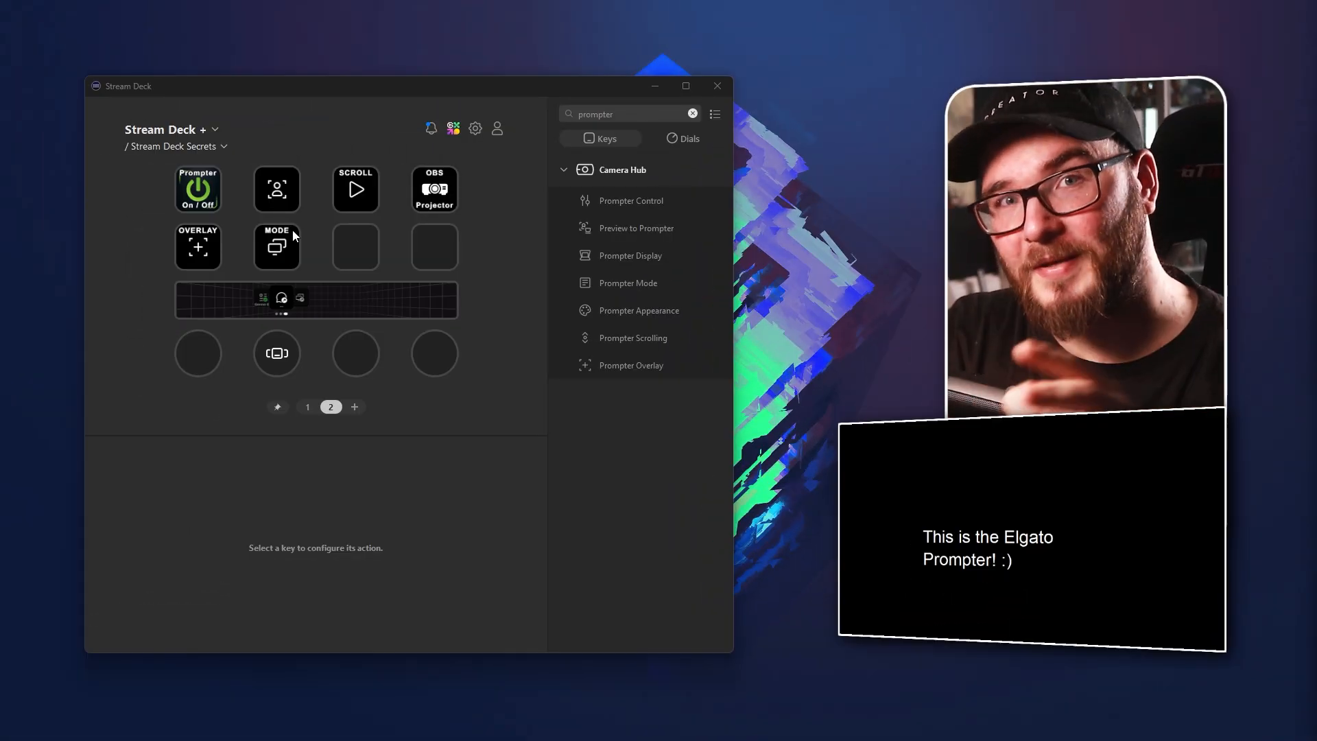
Examine the scripts available for the Text state of the MODE key
{"action": "left_click", "coordinate": [294, 237]}
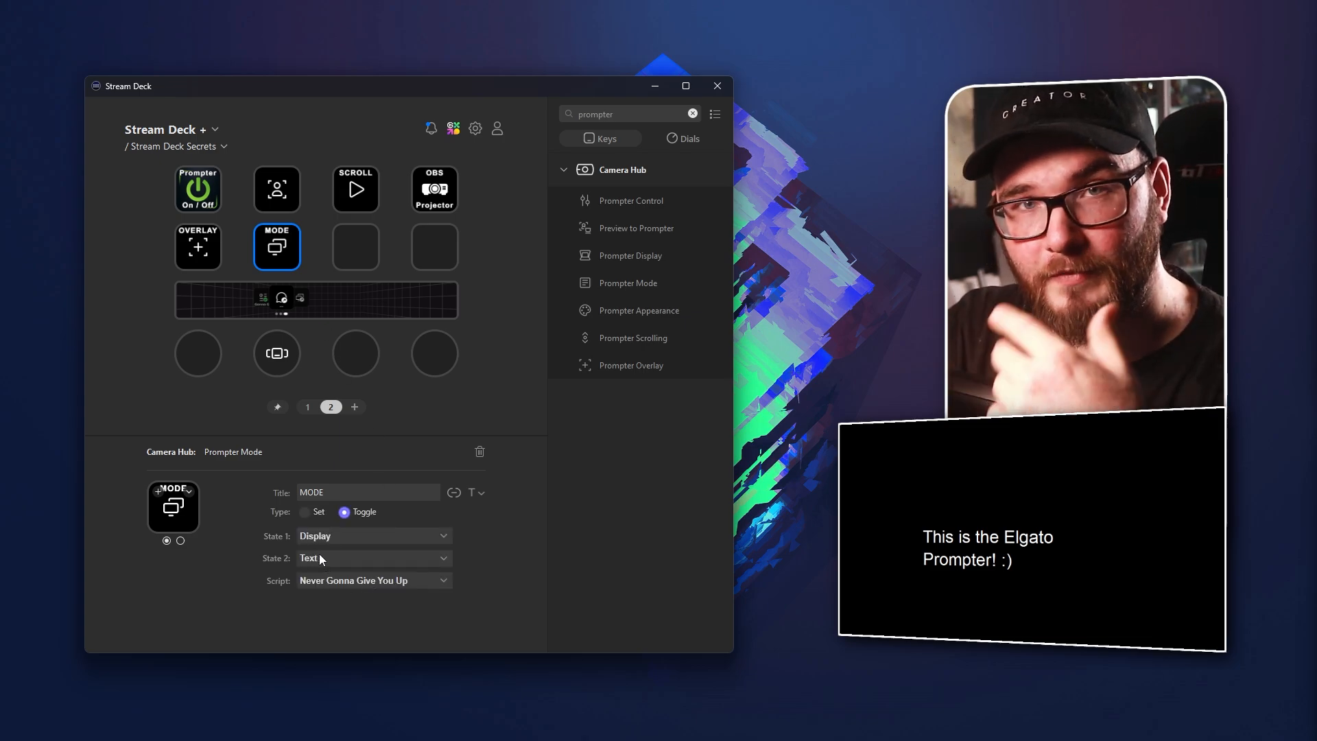
{"action": "left_click", "coordinate": [334, 580]}
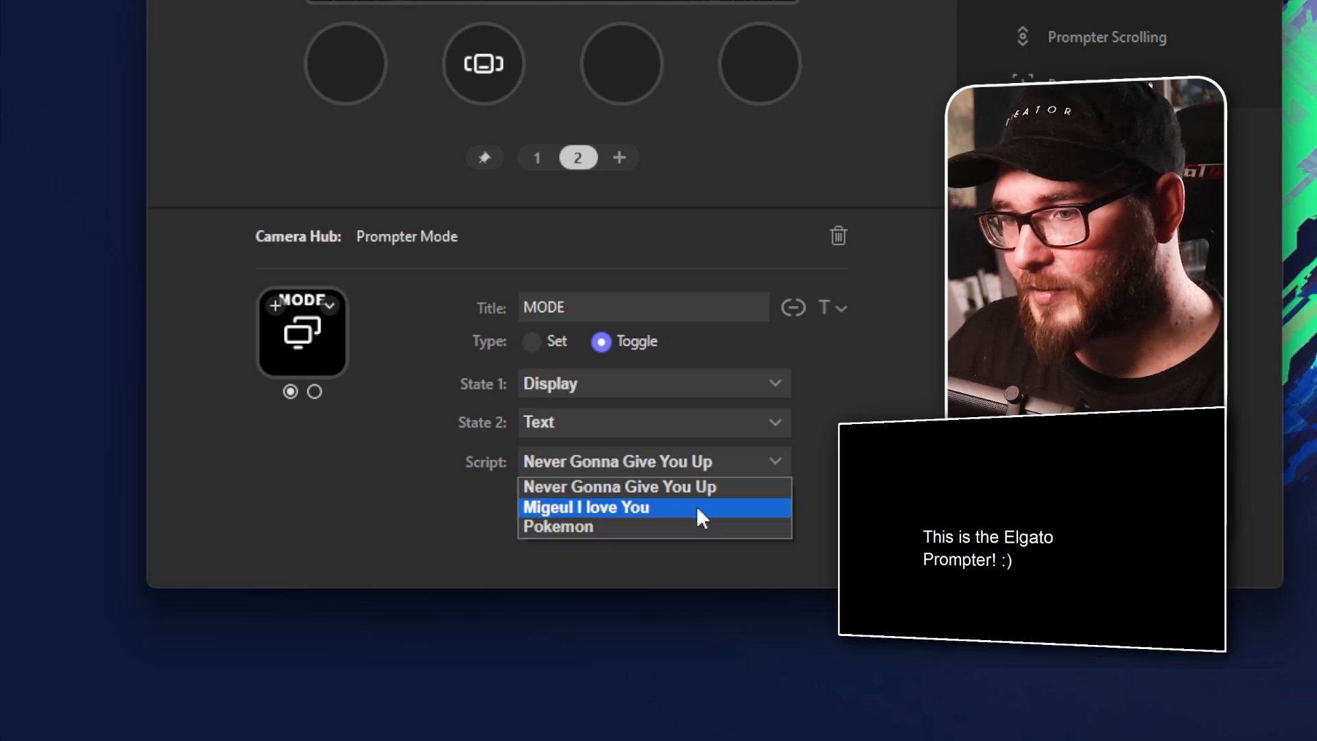
{"action": "left_click", "coordinate": [844, 430]}
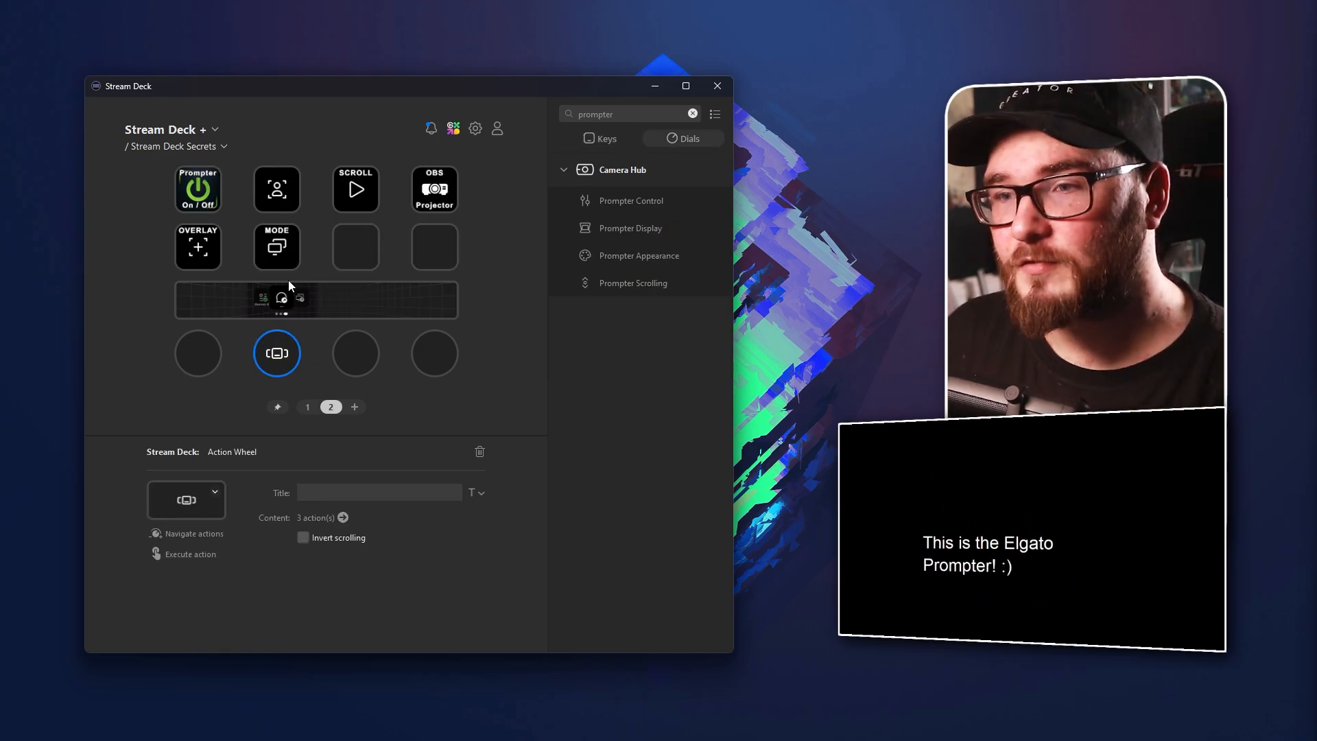
Place a new Action Wheel on the third dial of page 2 and open its contents
{"action": "left_click", "coordinate": [293, 241]}
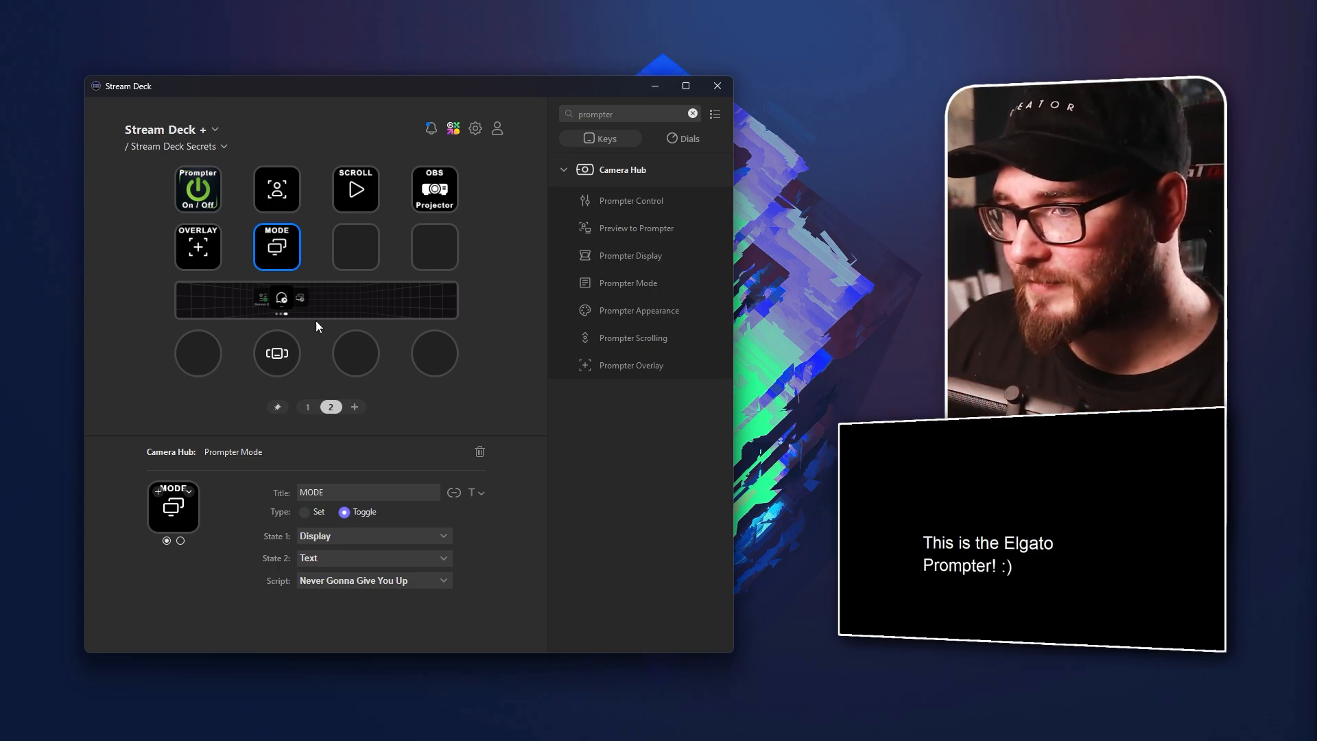
{"action": "left_click", "coordinate": [280, 350]}
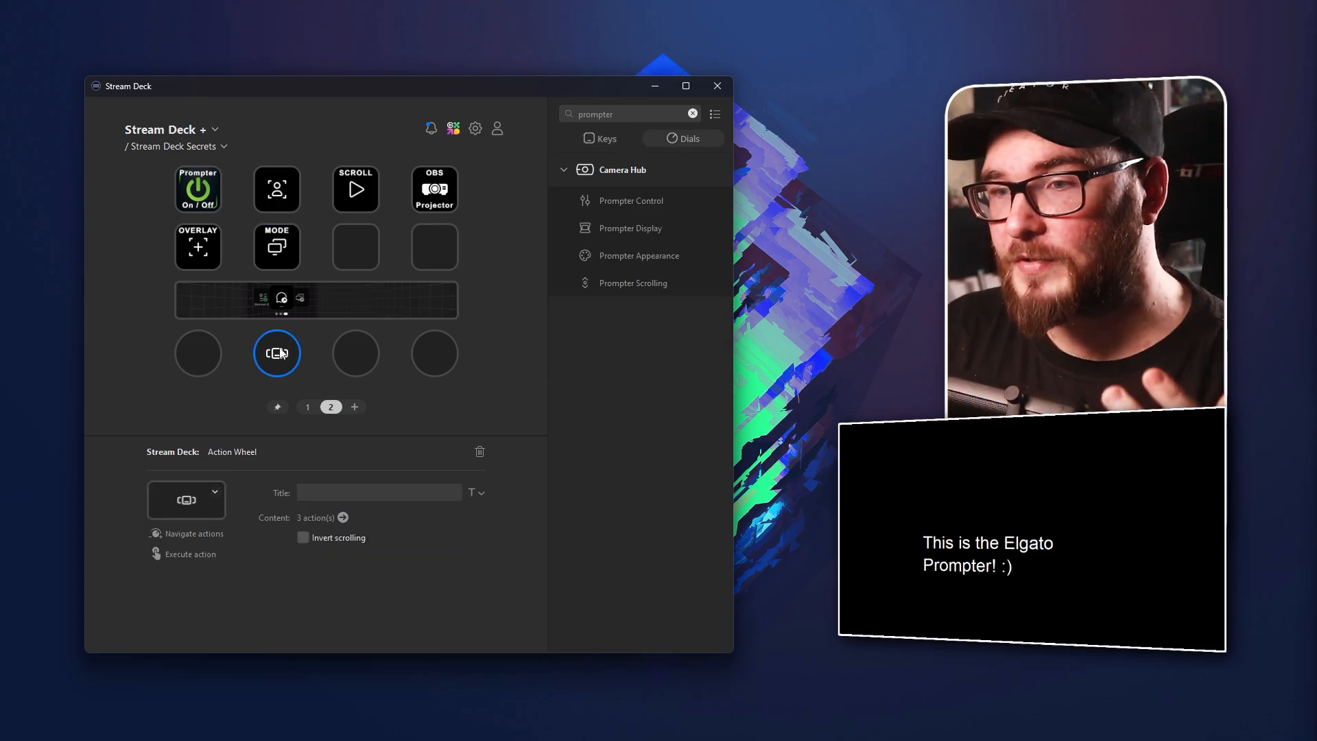
{"action": "left_click", "coordinate": [693, 114]}
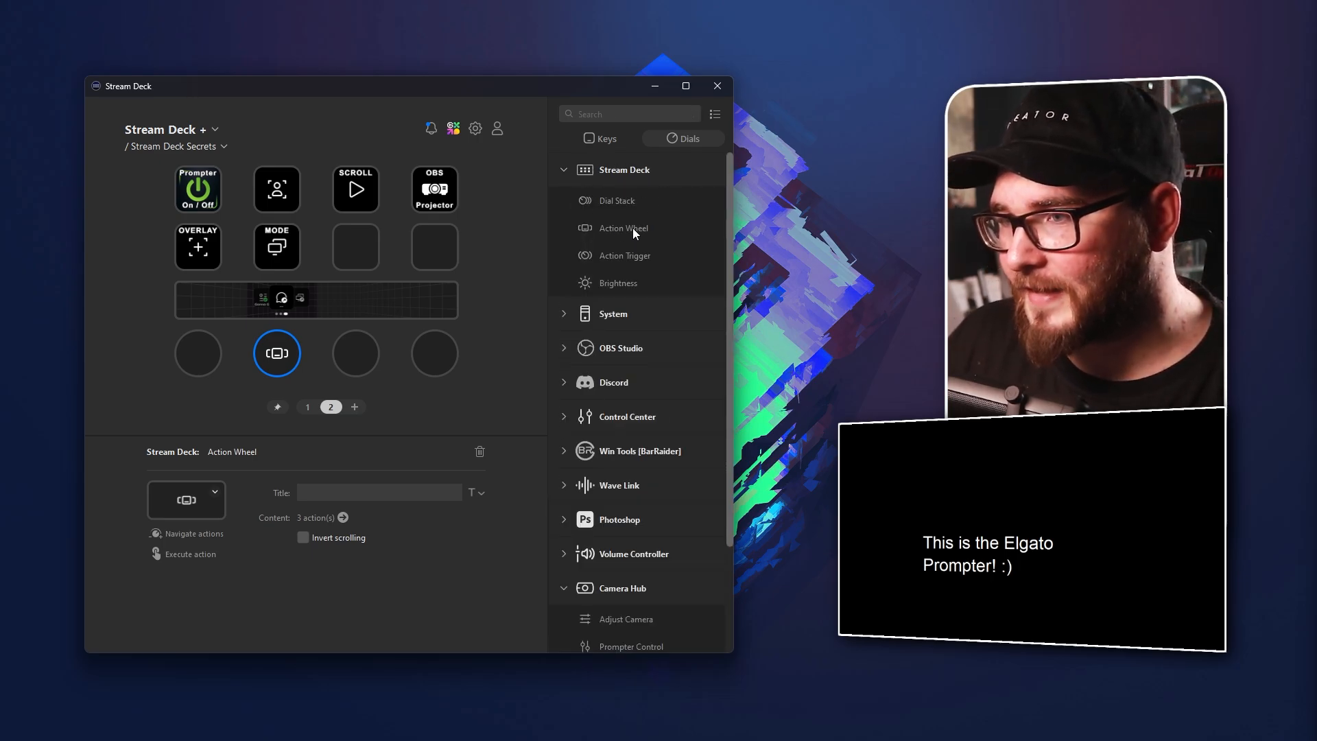
{"action": "left_click_drag", "start_coordinate": [633, 228], "coordinate": [360, 355]}
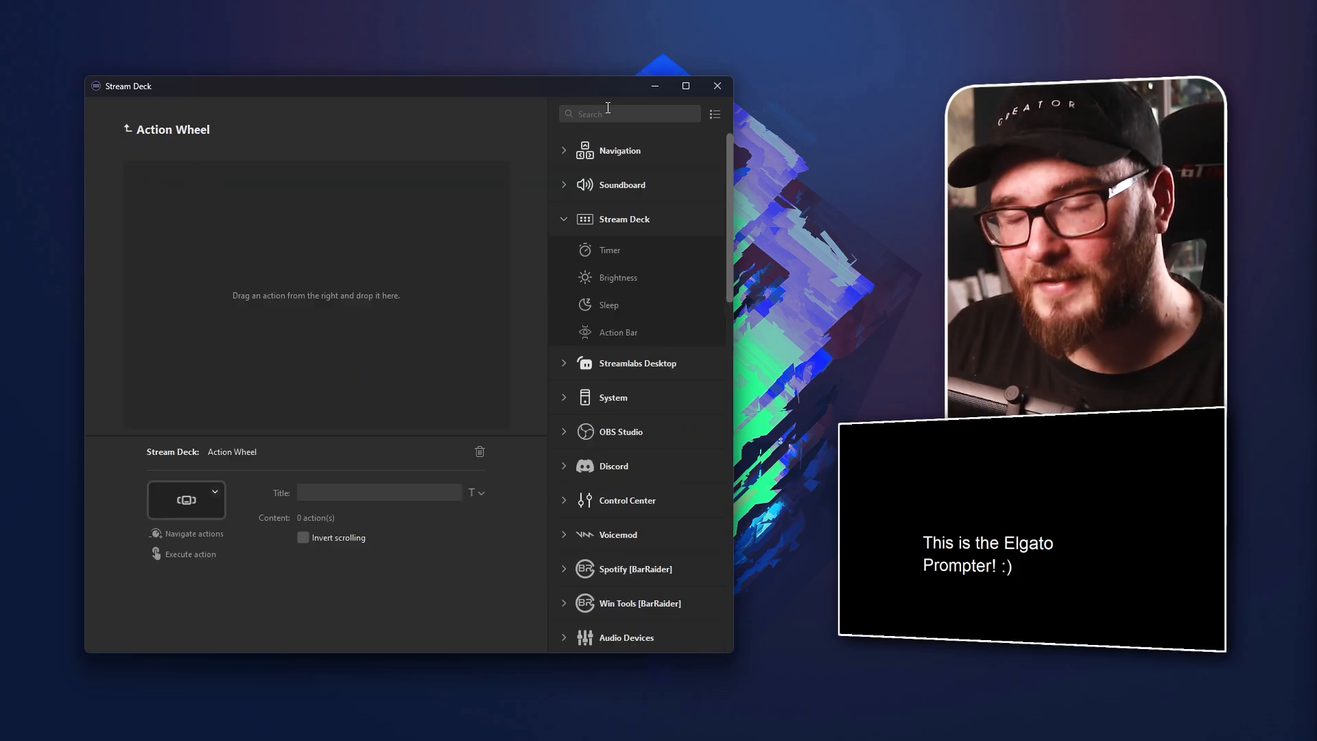
Search the actions for "camera" and add three Camera Hub Prompter Mode actions to the Action Wheel
{"action": "type", "text": "camera"}
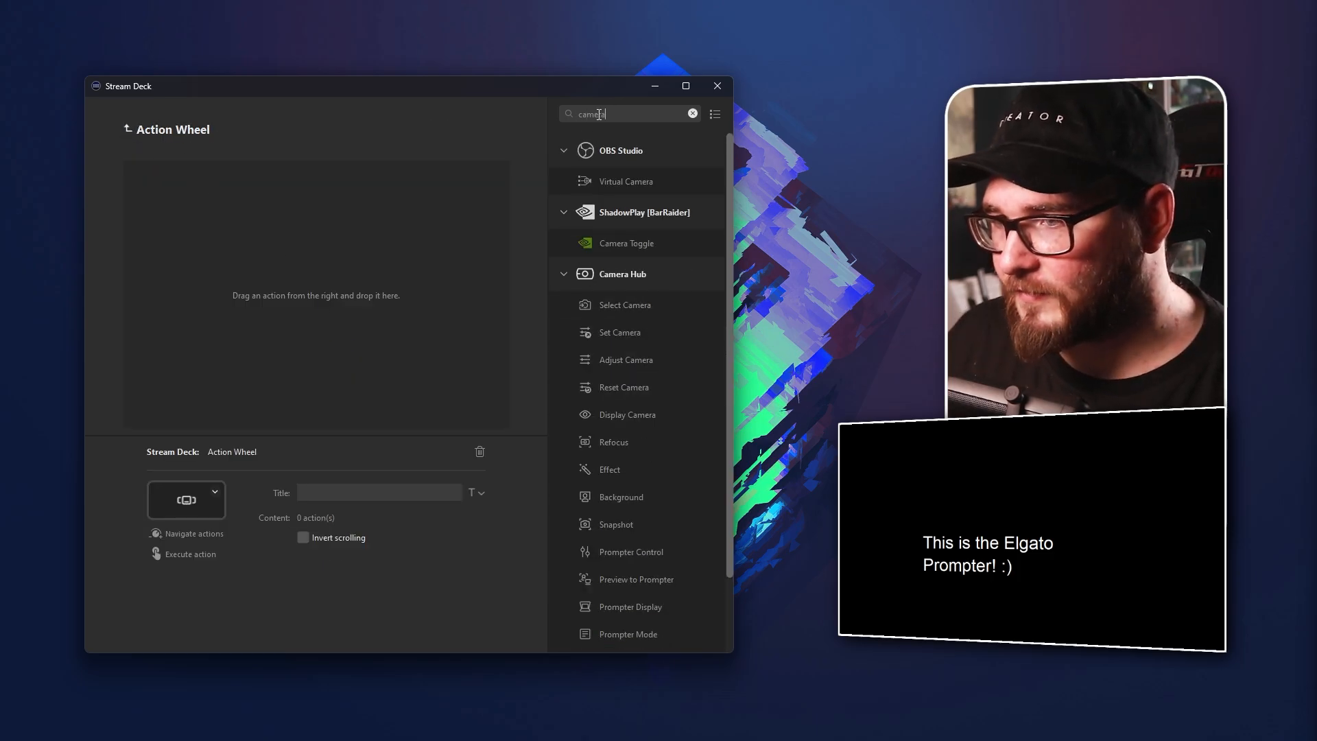
{"action": "scroll", "coordinate": [628, 436], "scroll_direction": "down", "scroll_amount": 2}
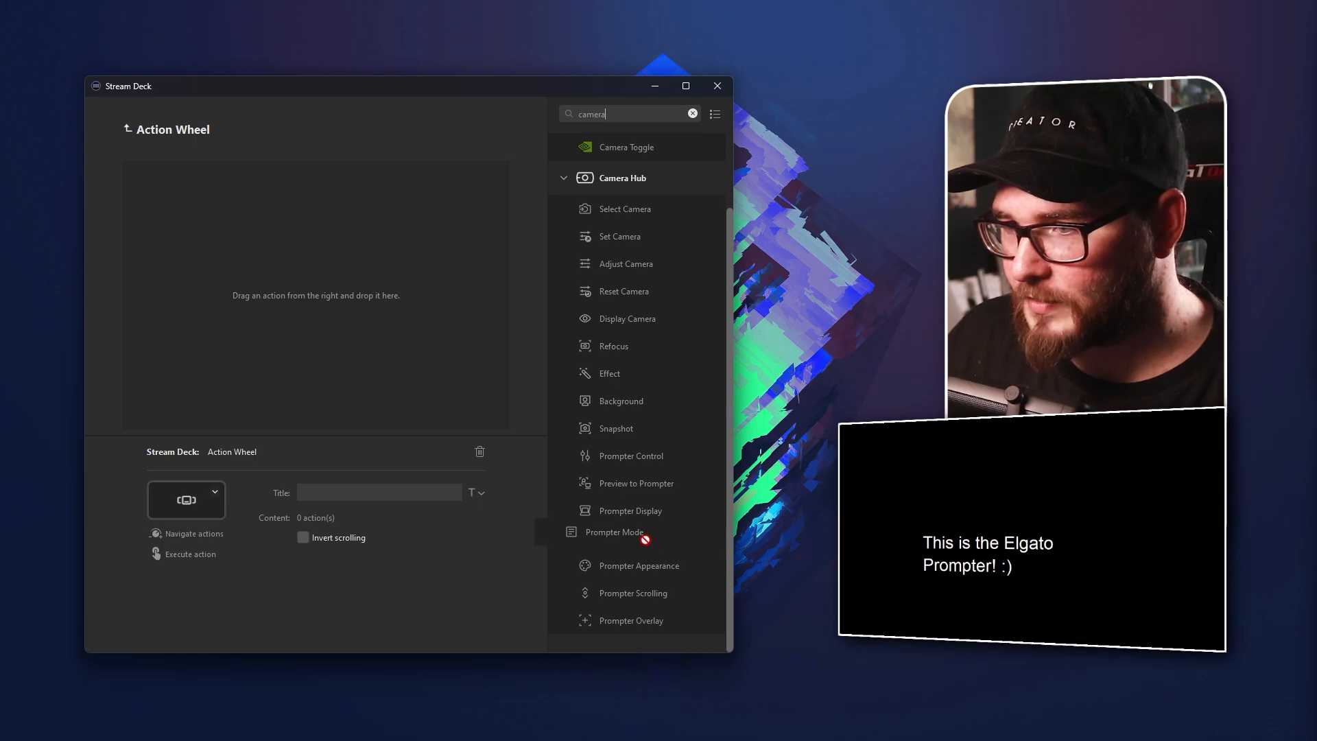
{"action": "left_click_drag", "start_coordinate": [644, 539], "coordinate": [320, 330]}
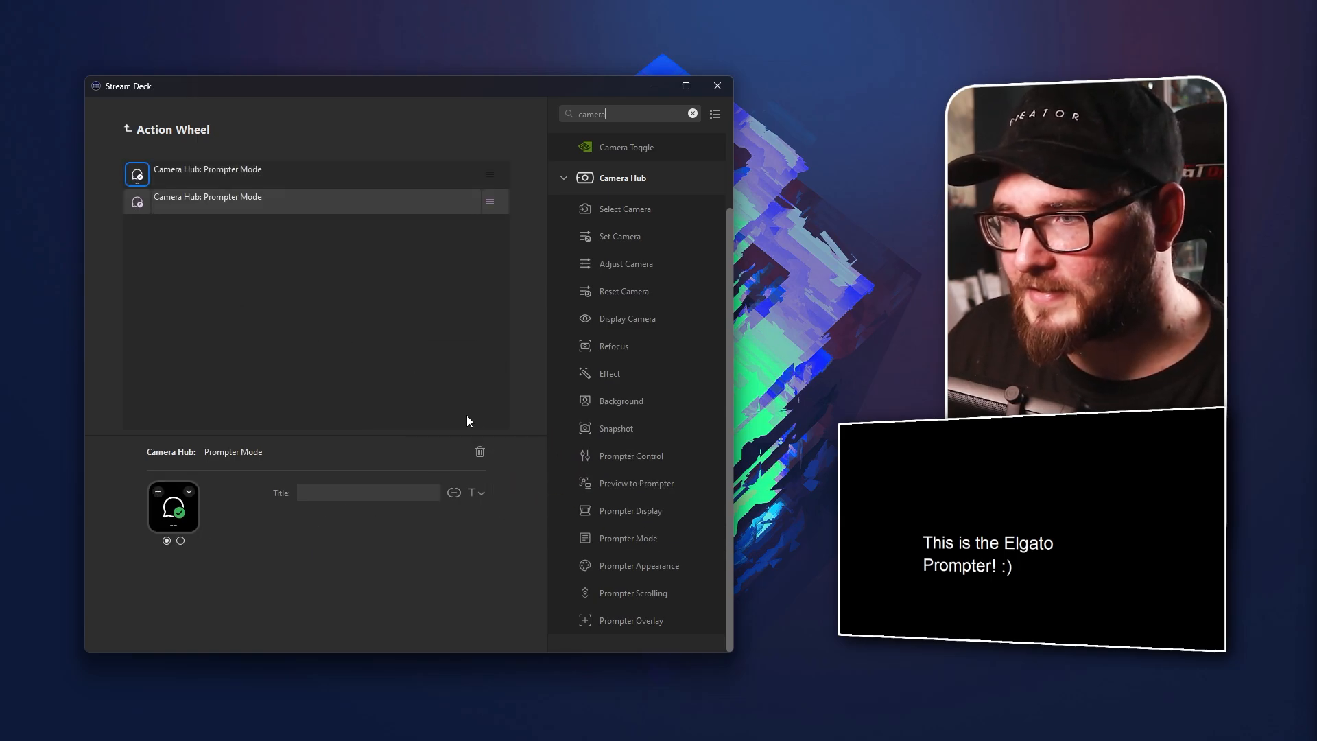
{"action": "left_click_drag", "start_coordinate": [644, 539], "coordinate": [320, 321]}
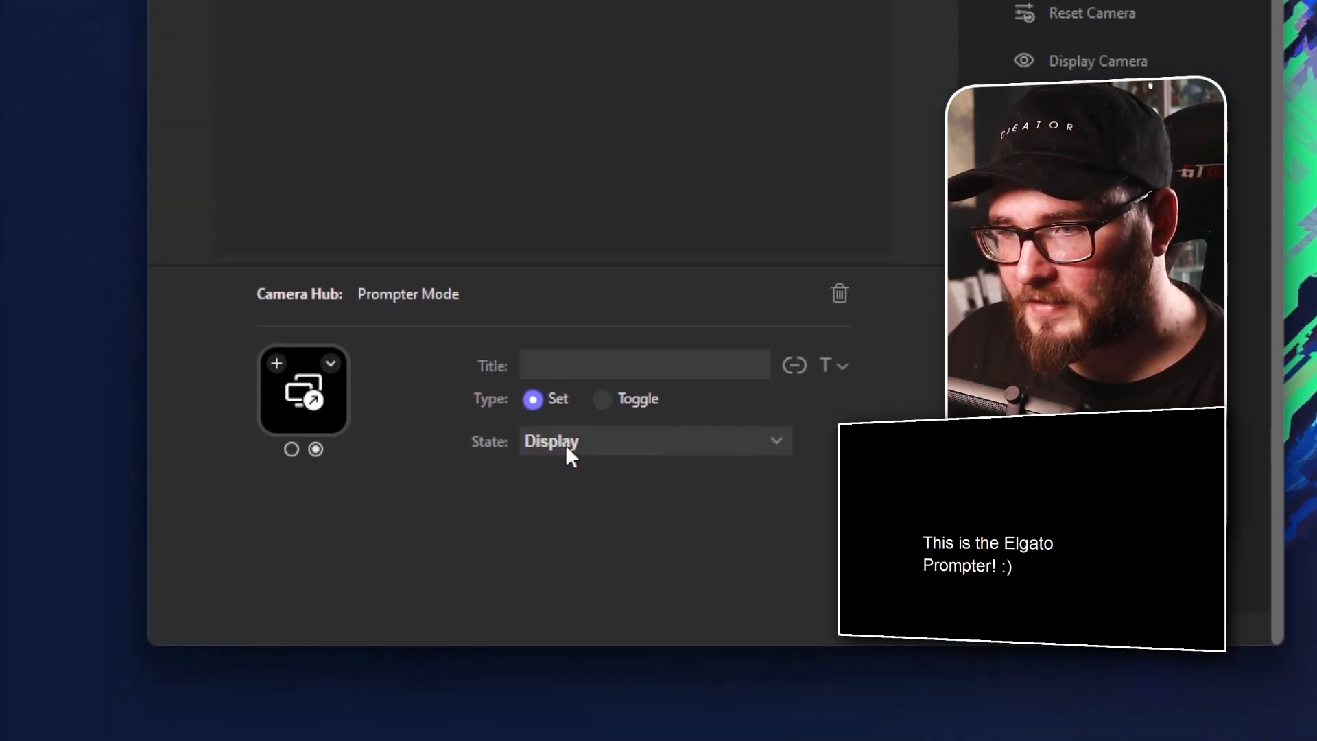
Set the wheel's first Prompter Mode action to Display and the second to Text, and return to the key layout
{"action": "left_click", "coordinate": [565, 445]}
{"action": "left_click", "coordinate": [570, 491]}
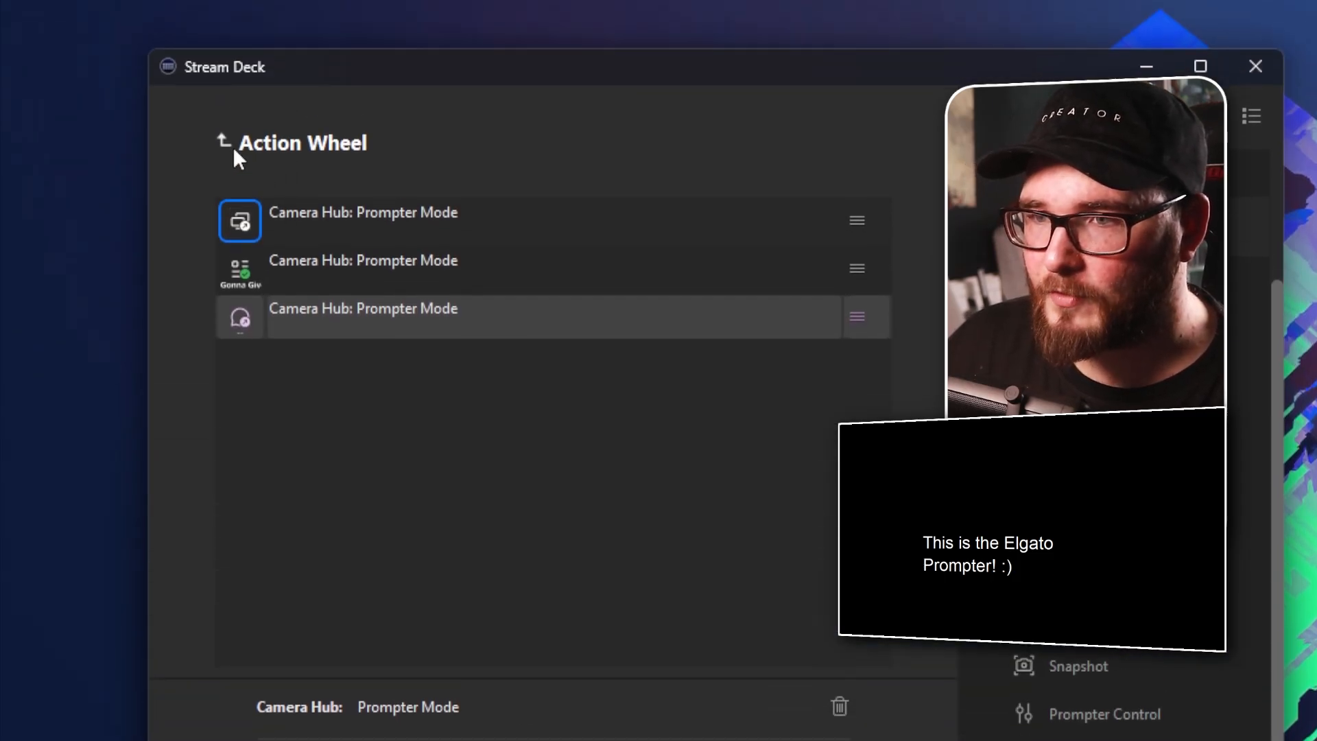
{"action": "left_click", "coordinate": [232, 147]}
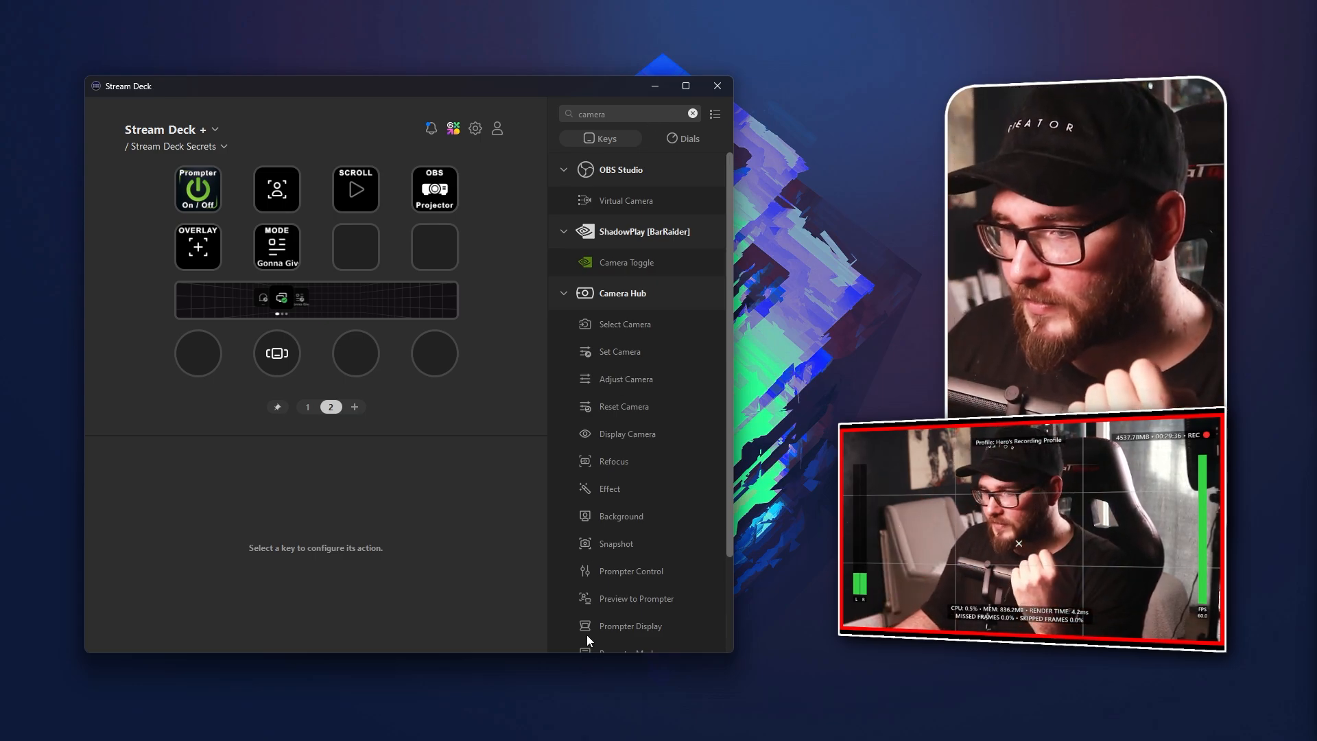
Switch to OBS Studio, turn on Studio Mode and open the options of the Teleprompter Display scene in the scene list
{"action": "mouse_move", "coordinate": [616, 737]}
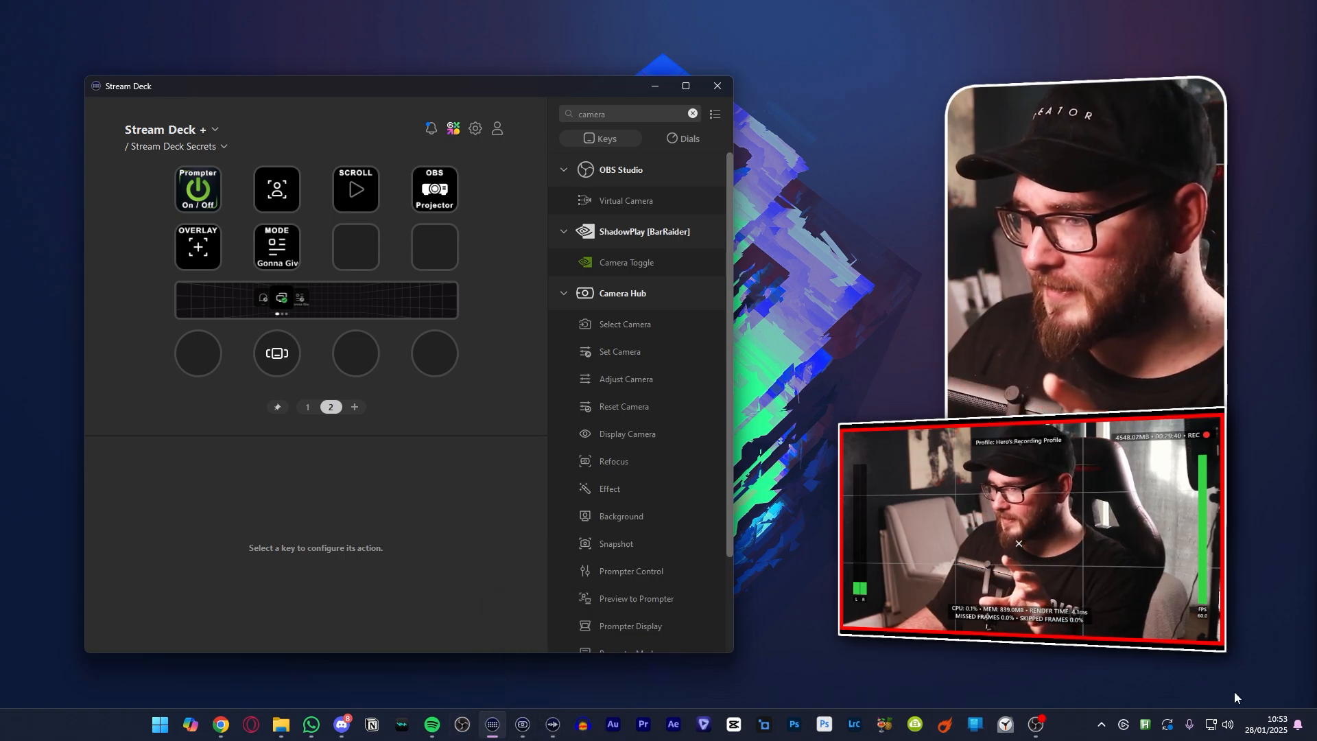
{"action": "mouse_move", "coordinate": [1036, 723]}
{"action": "left_click", "coordinate": [969, 653]}
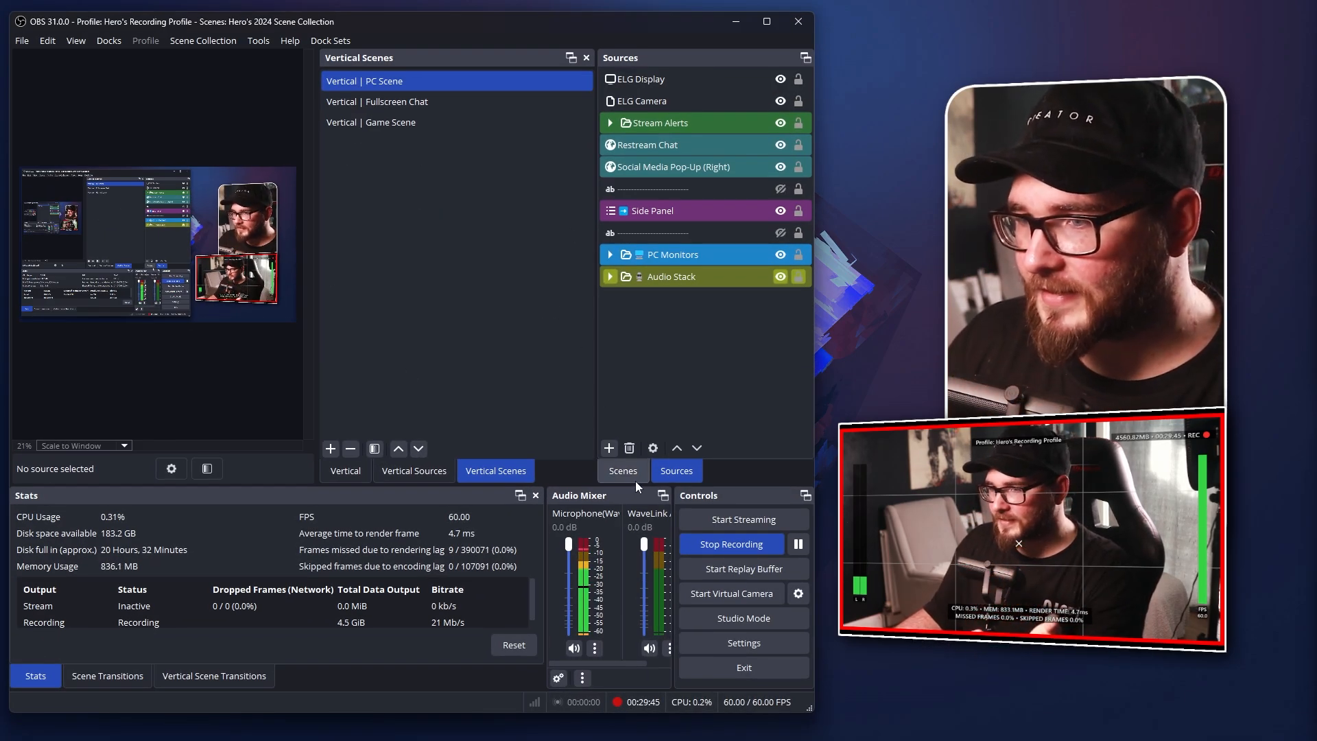
{"action": "left_click", "coordinate": [636, 480]}
{"action": "left_click", "coordinate": [743, 618]}
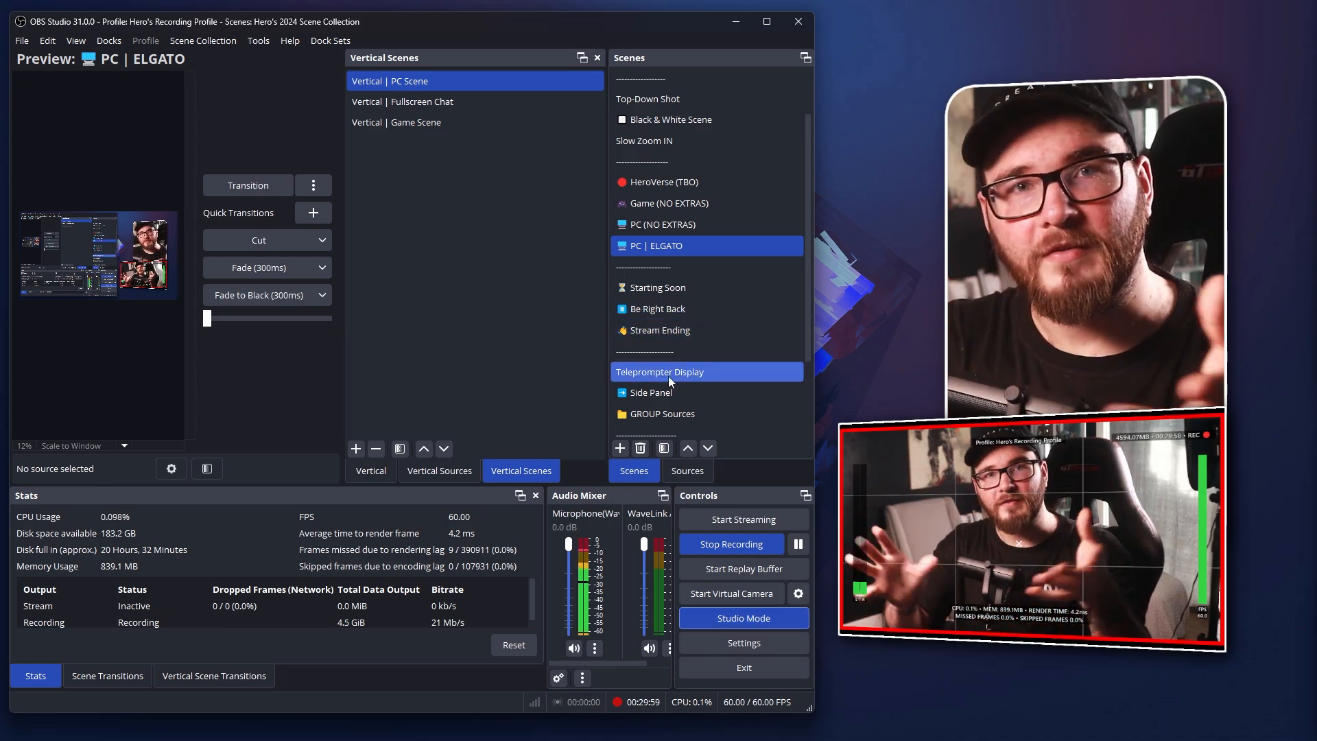
{"action": "right_click", "coordinate": [668, 376]}
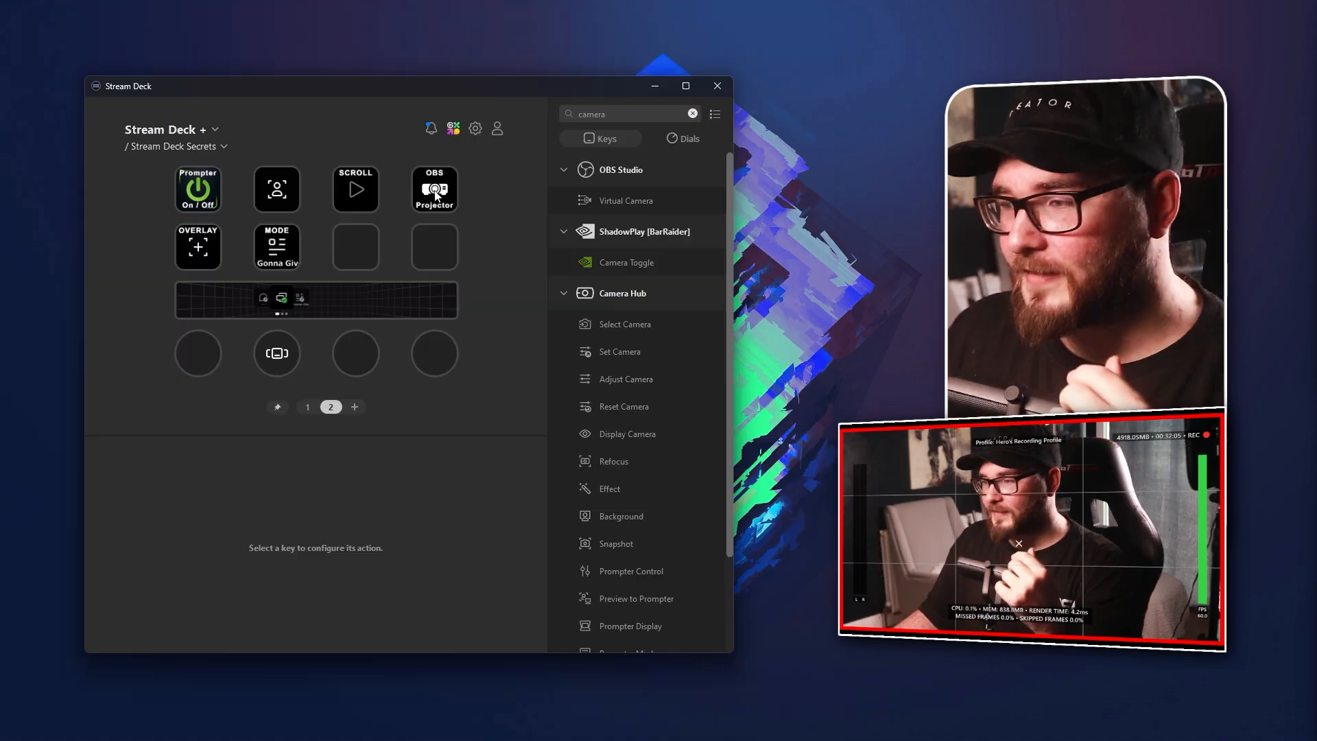
Switch back to Stream Deck and open the settings of the OBS Projector hotkey key
{"action": "left_click", "coordinate": [435, 192]}
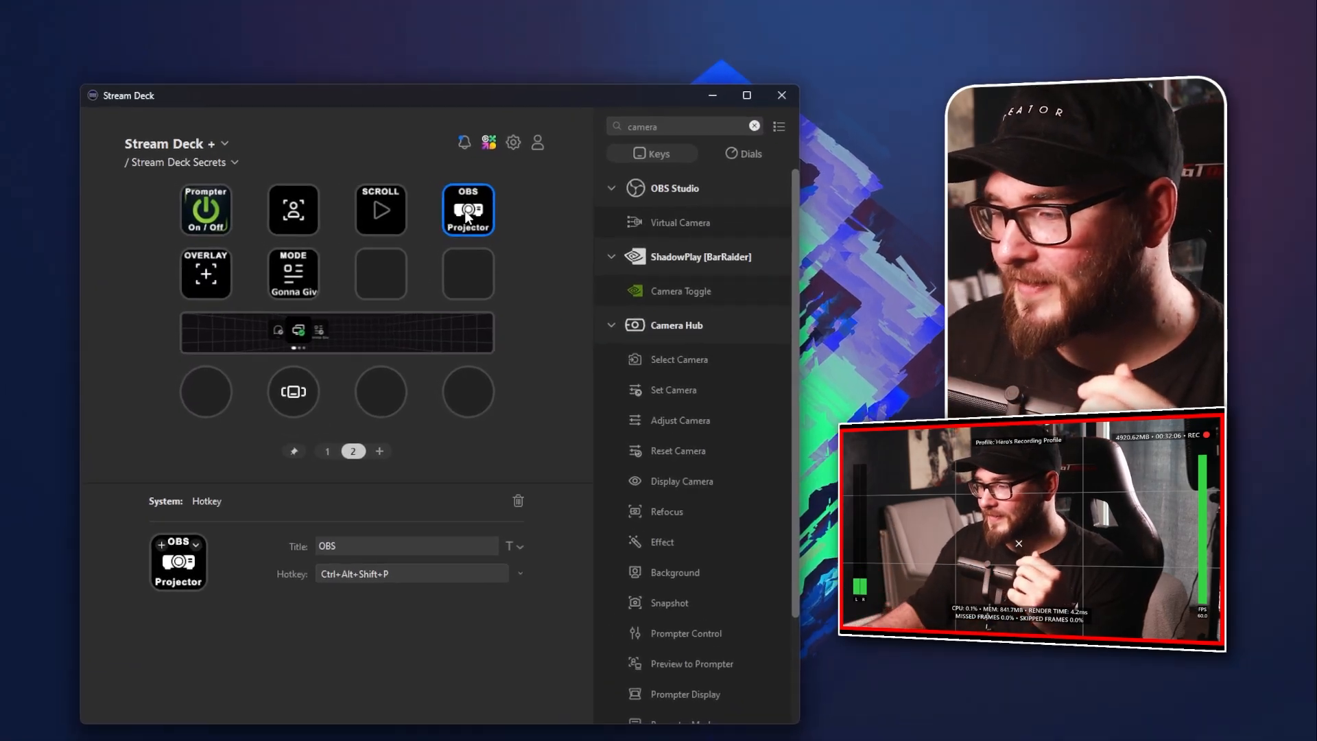